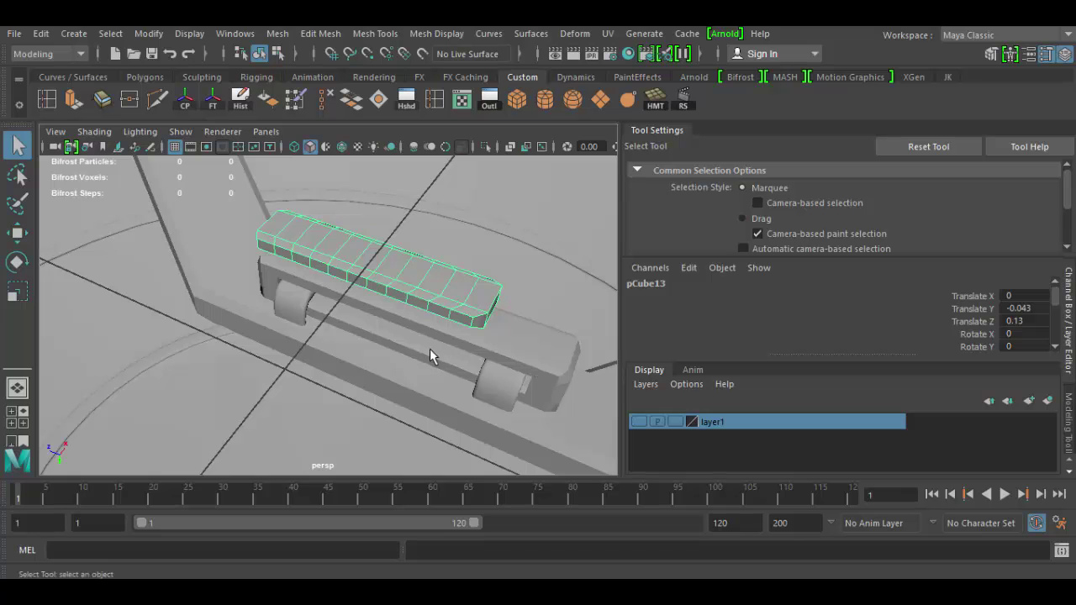
# Compare the strap pieces on the shield model with the strap and buckle details in the reference photo.
pyautogui.click(430, 353)
pyautogui.click(428, 298)
pyautogui.keyDown('alt'); pyautogui.moveTo(465, 331); pyautogui.dragTo(378, 336); pyautogui.keyUp('alt')
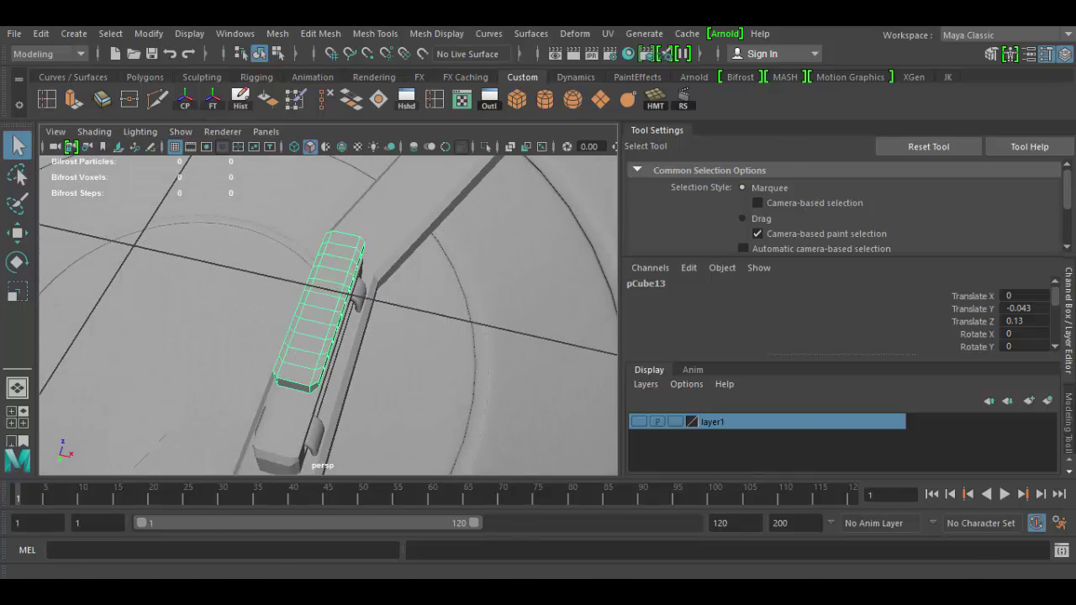
pyautogui.hotkey('alt', 'Tab')
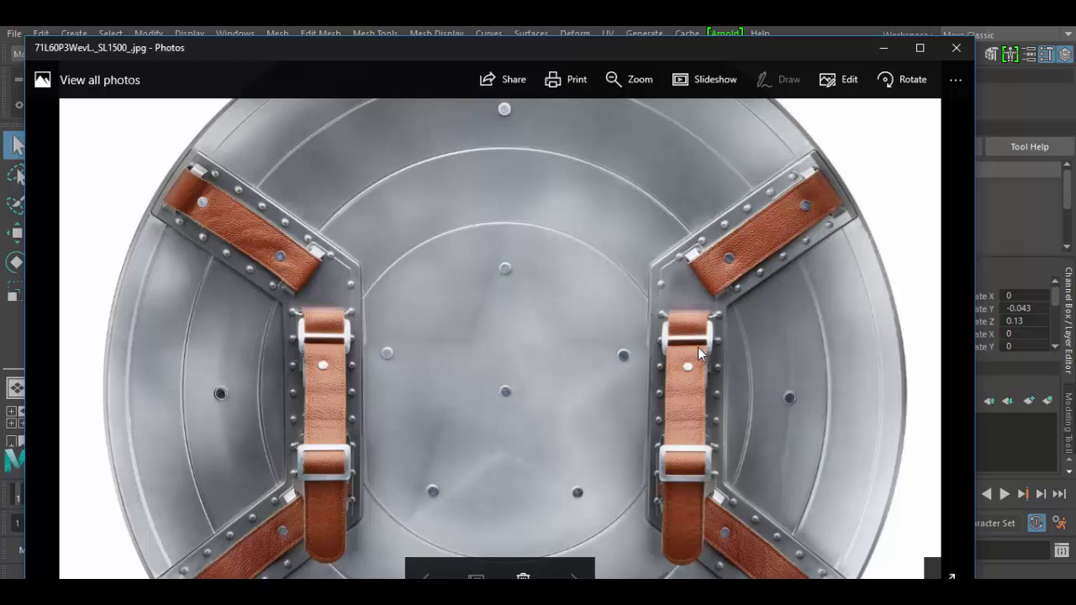
pyautogui.moveTo(959, 592)
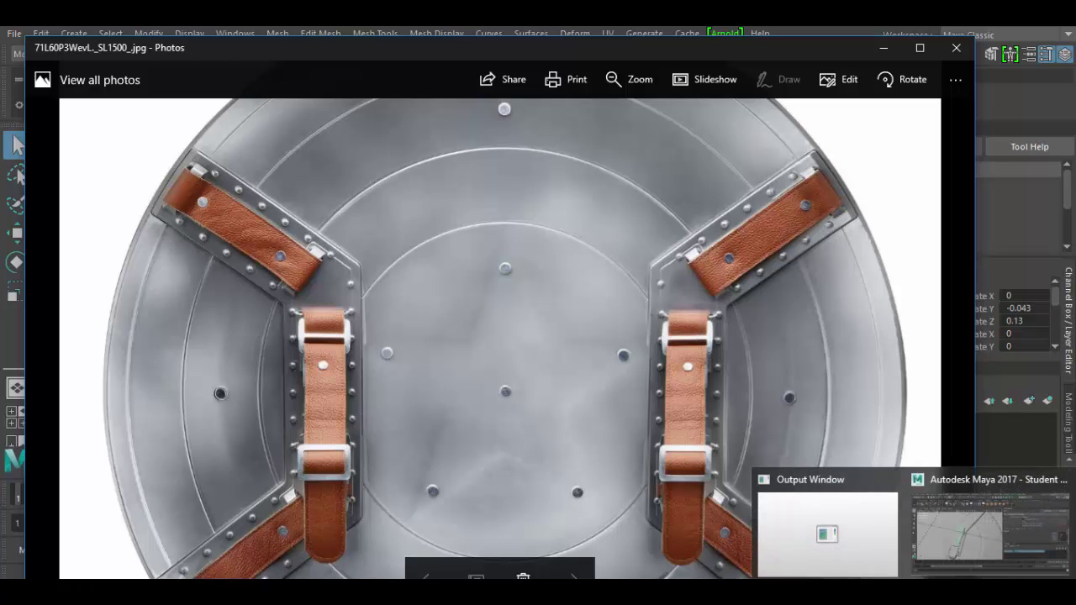
pyautogui.click(965, 549)
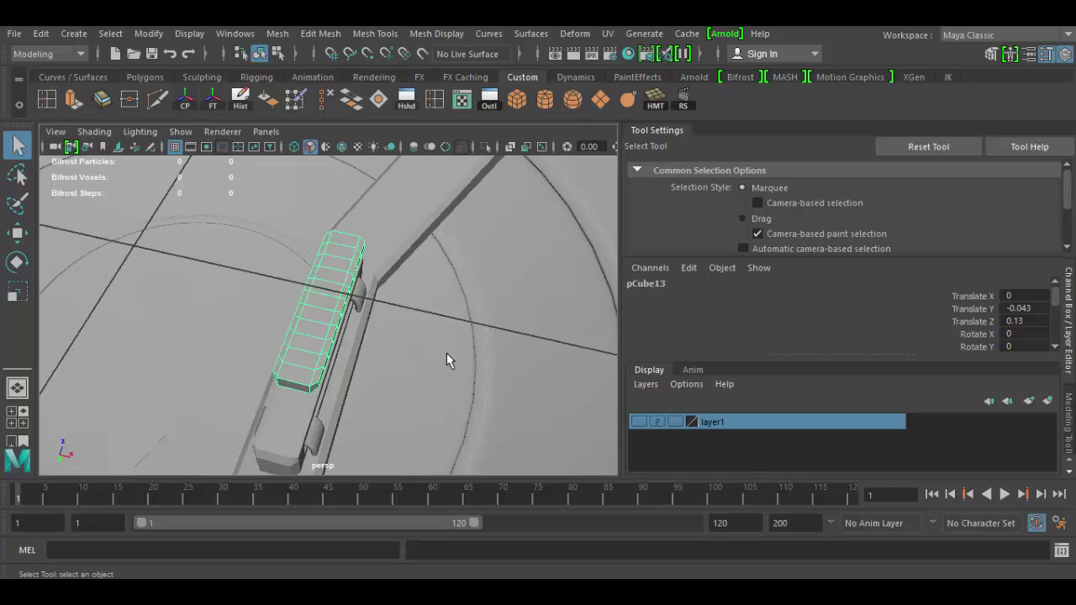
pyautogui.keyDown('alt'); pyautogui.moveTo(447, 353); pyautogui.dragTo(382, 255); pyautogui.keyUp('alt')
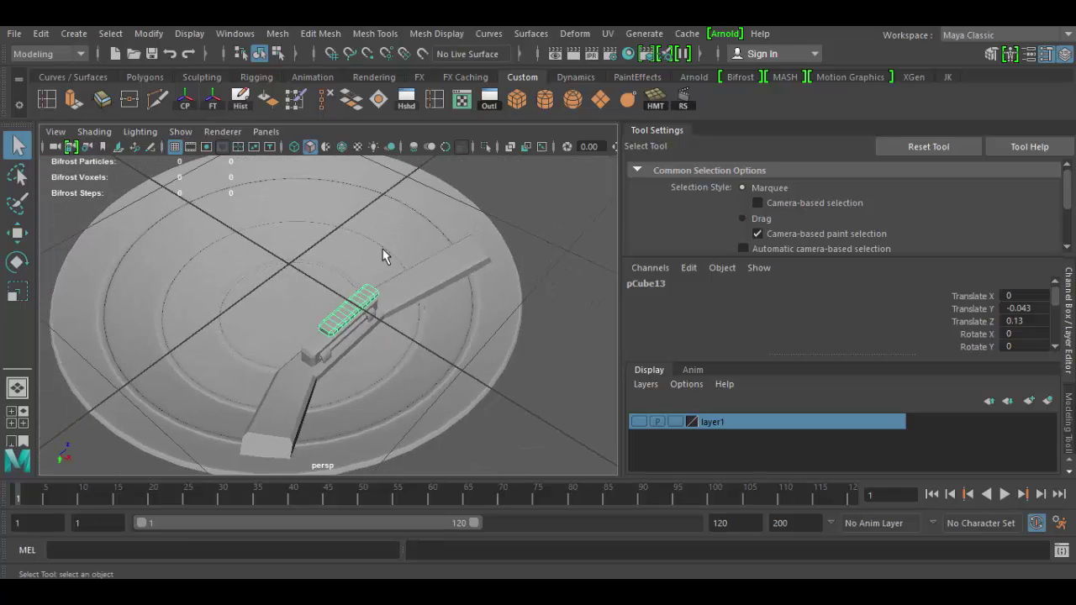
# Create a polygon cube scaled uniformly to about 0.08 and position it over the strap at about X 0.336, Y 0.123.
pyautogui.click(517, 99)
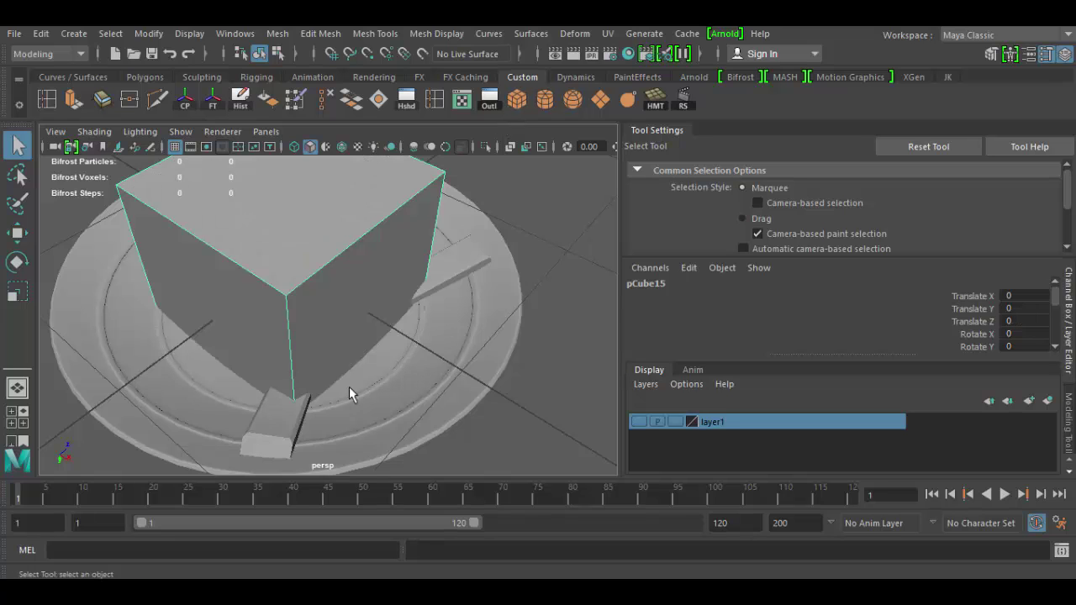
pyautogui.press('r')
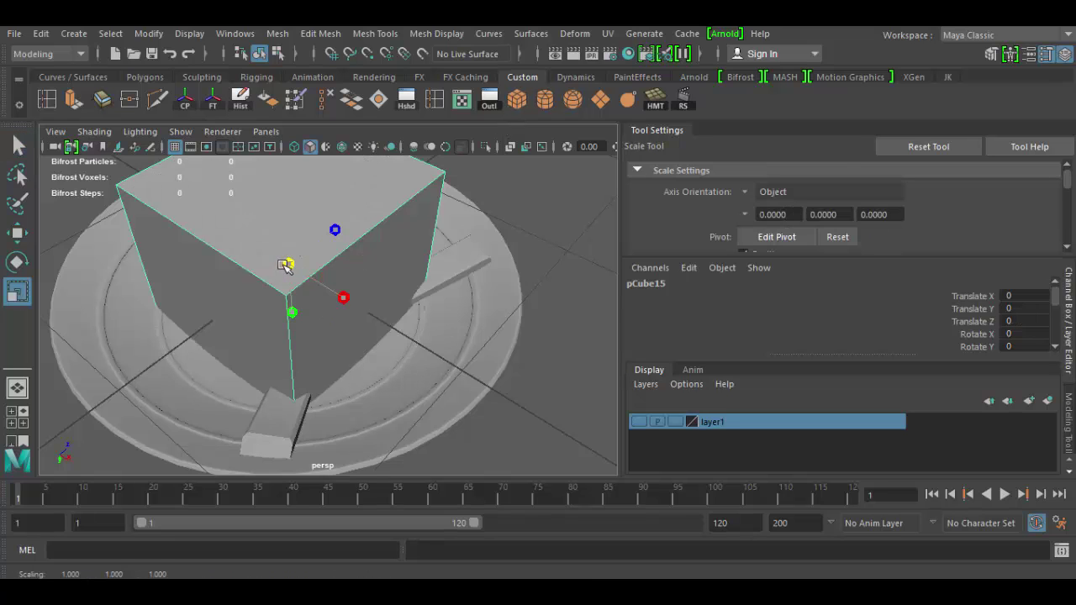
pyautogui.moveTo(288, 263); pyautogui.dragTo(125, 264)
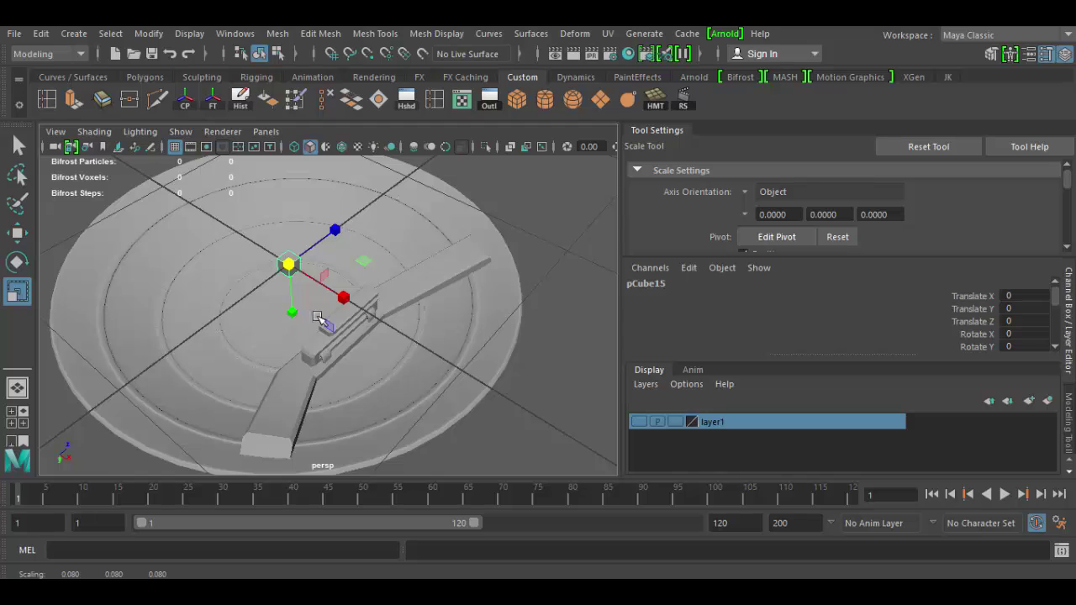
pyautogui.press('w')
pyautogui.moveTo(349, 299); pyautogui.dragTo(346, 356)
pyautogui.press('f')
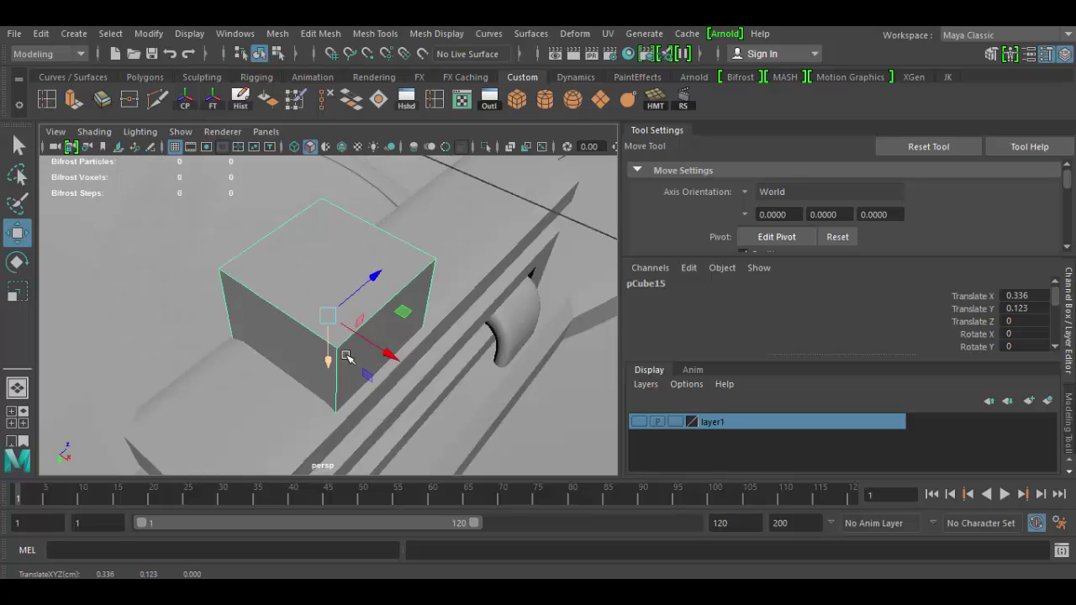
# Reshape the cube into a flat block scaled to about 0.106, 0.032, 0.08 and move it to about Y 0.145.
pyautogui.scroll(-3, 452, 428)
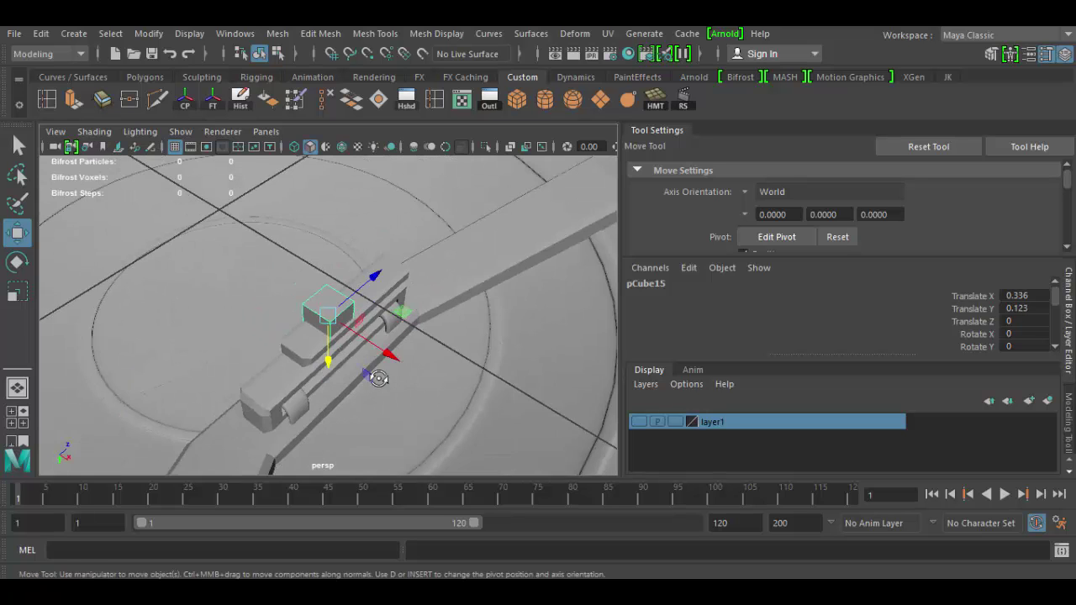
pyautogui.keyDown('alt'); pyautogui.moveTo(453, 428); pyautogui.dragTo(331, 368); pyautogui.keyUp('alt')
pyautogui.press('r')
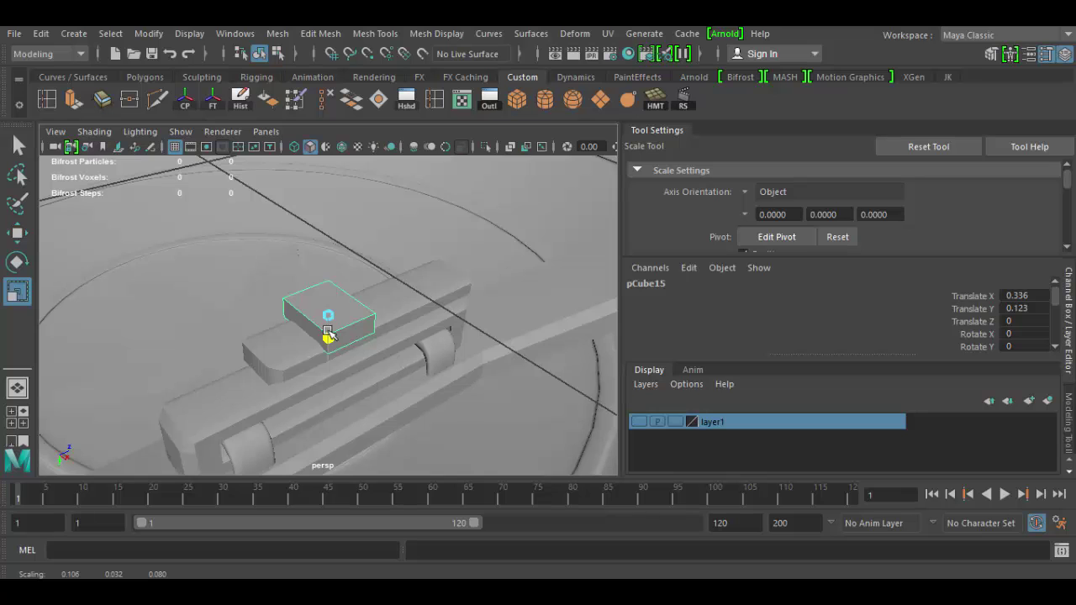
pyautogui.moveTo(328, 334); pyautogui.dragTo(330, 336)
pyautogui.keyDown('alt'); pyautogui.moveTo(330, 337); pyautogui.dragTo(329, 393); pyautogui.keyUp('alt')
pyautogui.press('w')
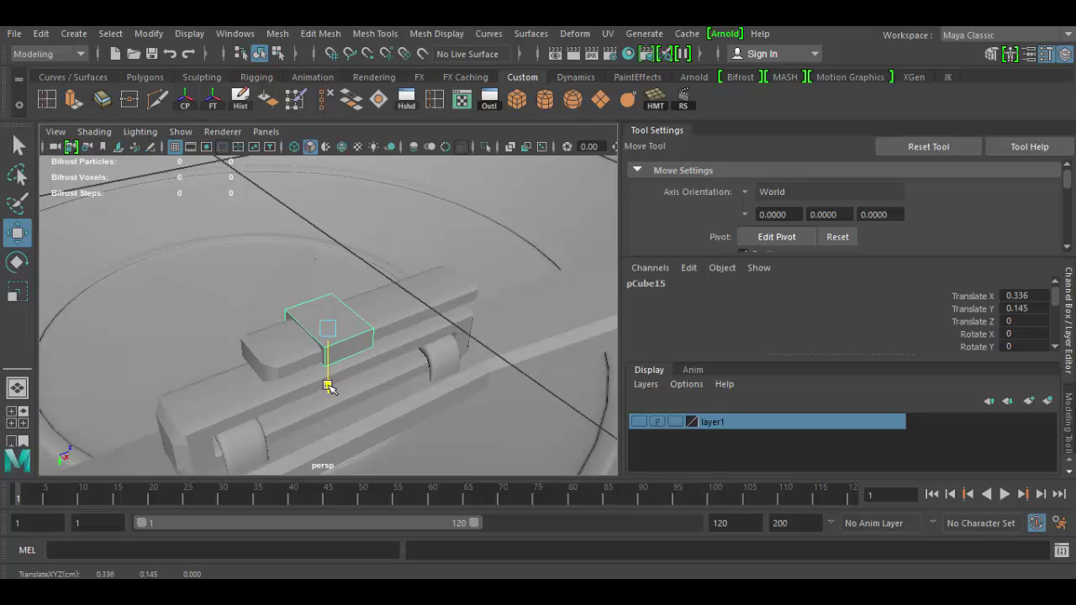
# Try to extrude only the block's top face and scale it inward to form a border.
pyautogui.keyDown('alt'); pyautogui.moveTo(374, 394); pyautogui.dragTo(373, 353); pyautogui.keyUp('alt')
pyautogui.press('r')
pyautogui.keyDown('alt'); pyautogui.moveTo(373, 353); pyautogui.dragTo(371, 380, button='right'); pyautogui.keyUp('alt')
pyautogui.keyDown('alt'); pyautogui.moveTo(370, 380); pyautogui.dragTo(401, 323); pyautogui.keyUp('alt')
pyautogui.moveTo(320, 318); pyautogui.dragTo(314, 189, button='right')
pyautogui.click(319, 317)
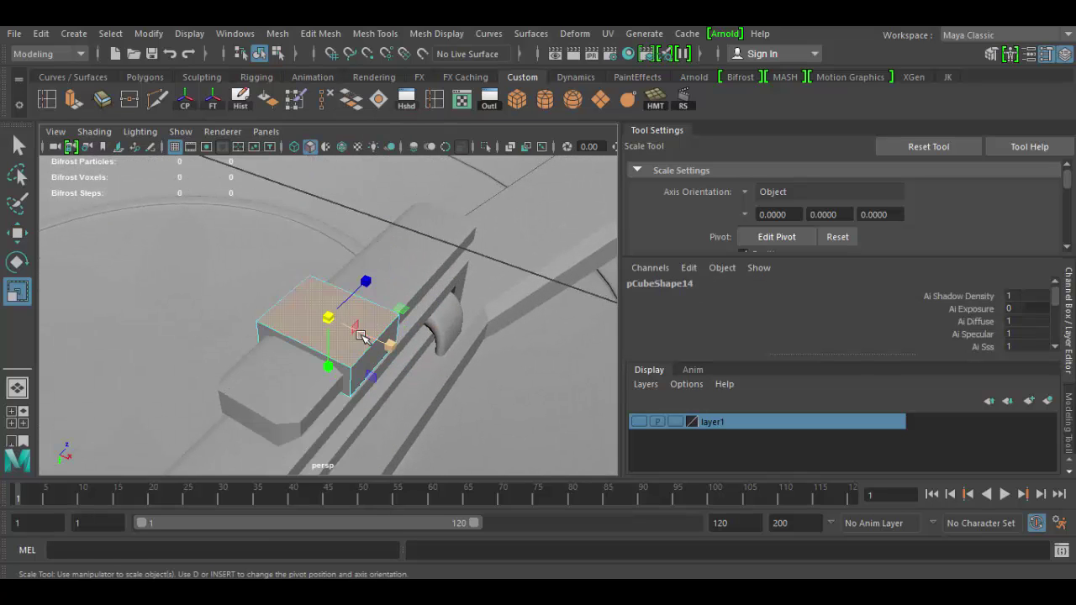
pyautogui.click(73, 101)
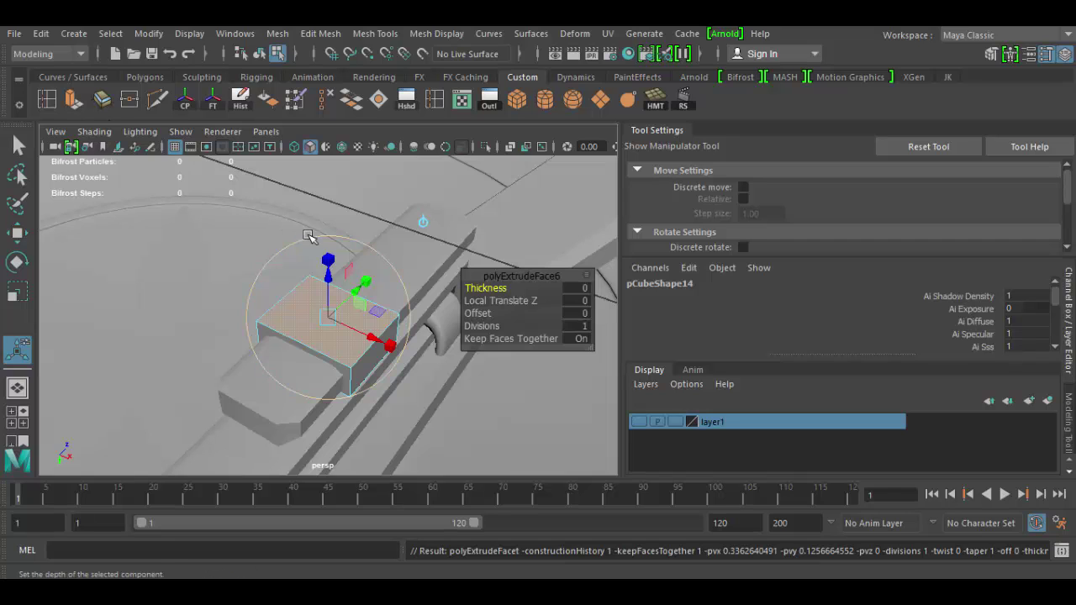
pyautogui.click(328, 257)
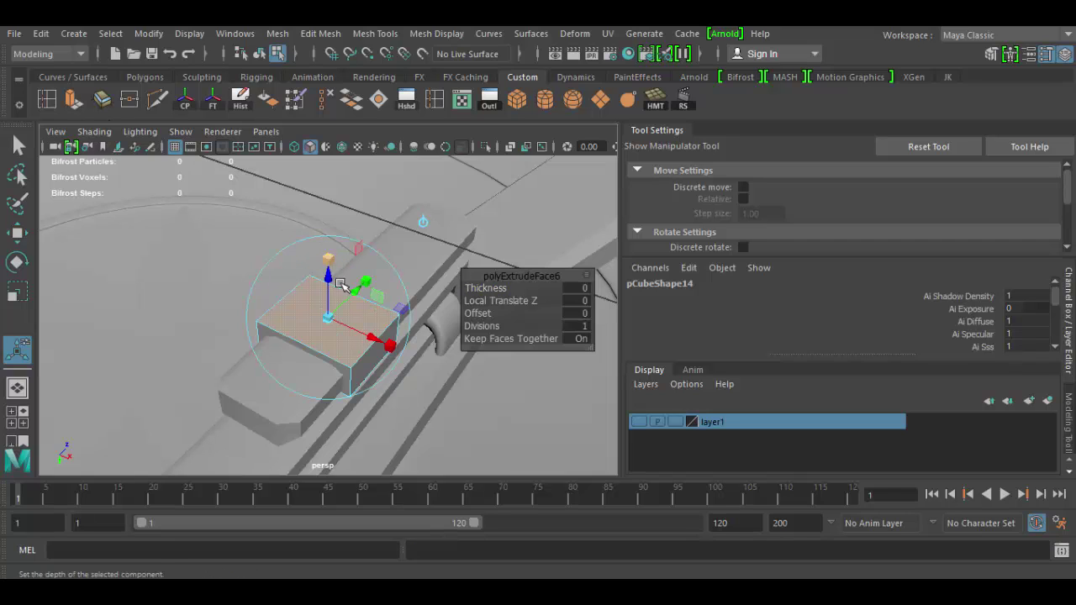
pyautogui.moveTo(331, 318); pyautogui.dragTo(312, 313)
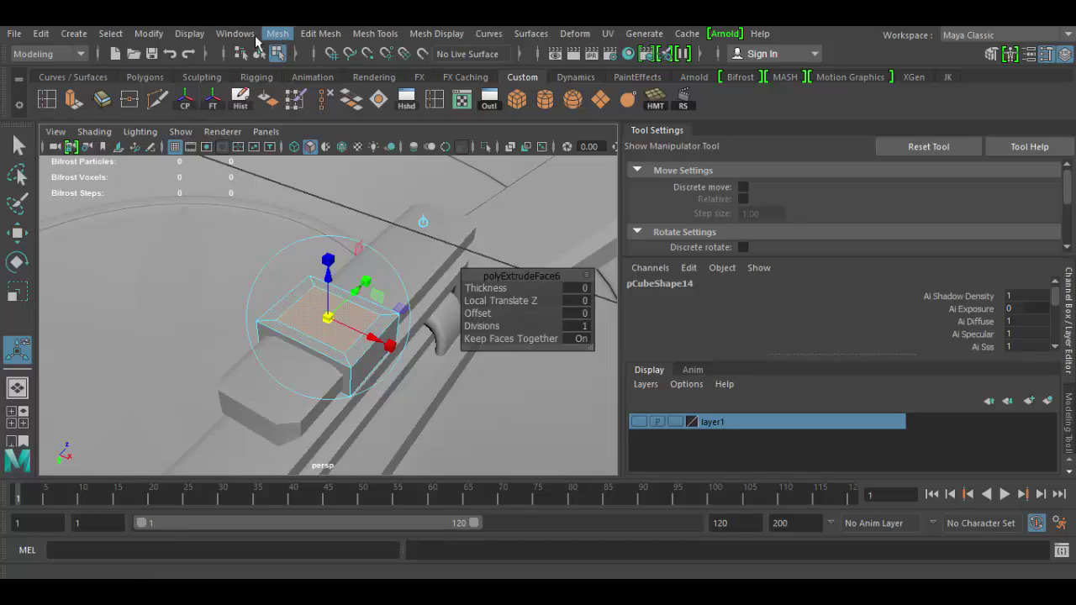
pyautogui.click(321, 35)
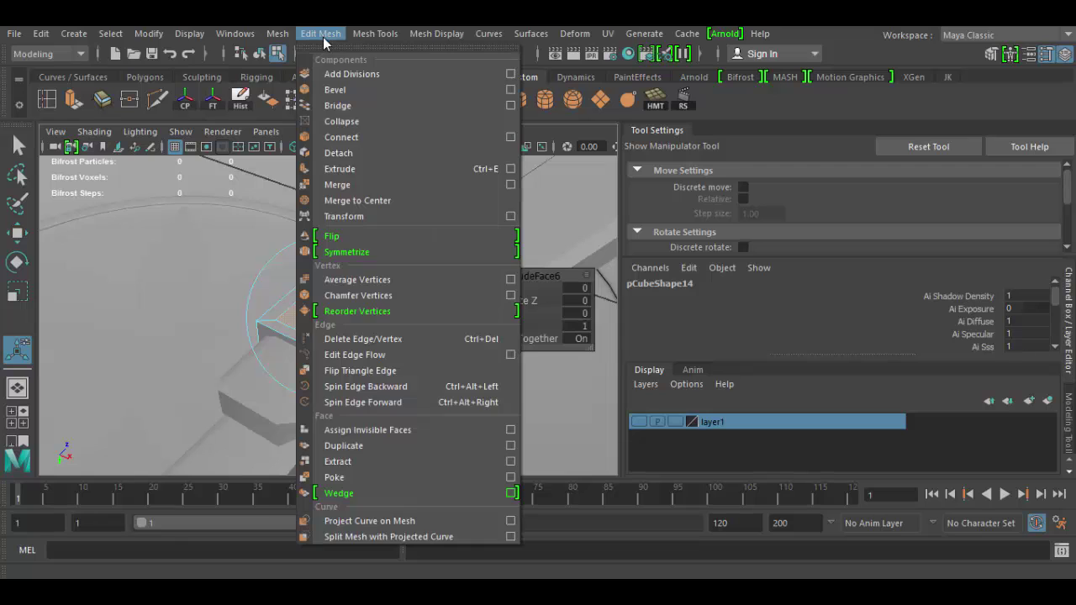
pyautogui.click(347, 170)
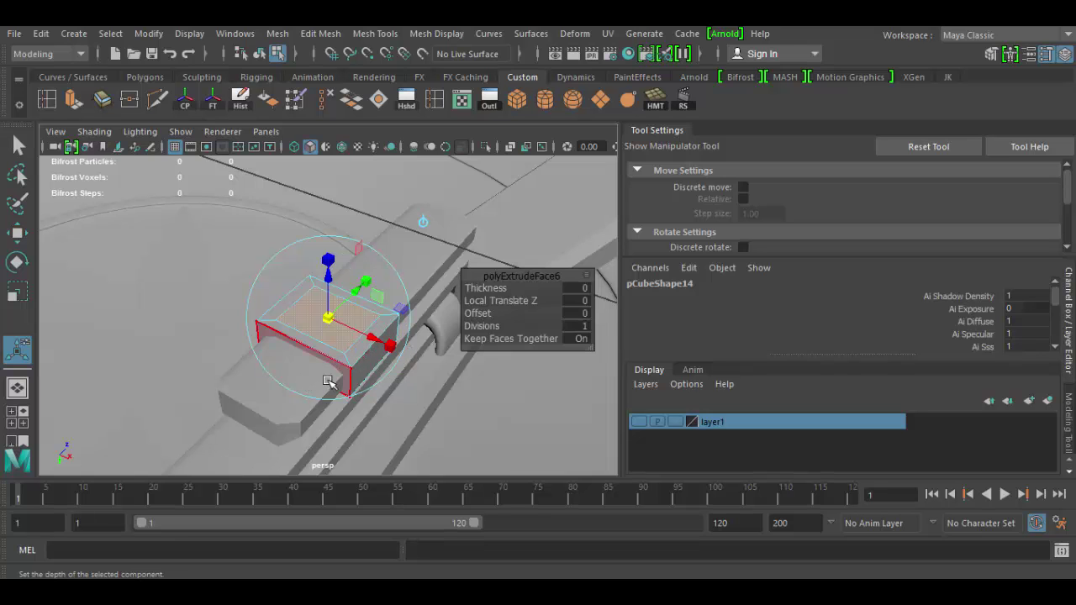
pyautogui.keyDown('alt'); pyautogui.moveTo(328, 380); pyautogui.dragTo(308, 295); pyautogui.keyUp('alt')
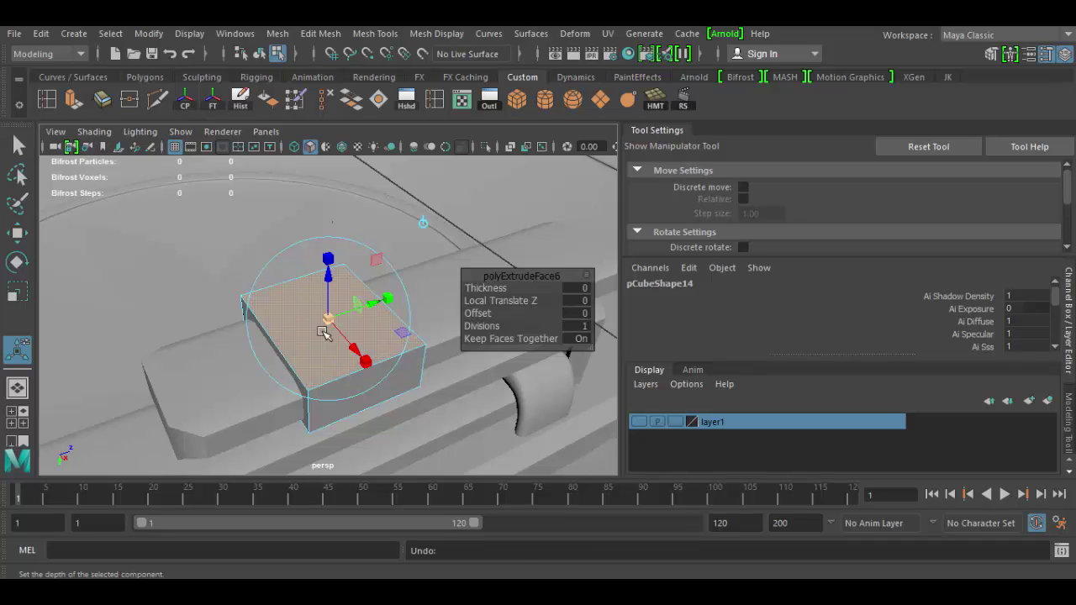
pyautogui.click(324, 333)
pyautogui.rightClick(351, 331)
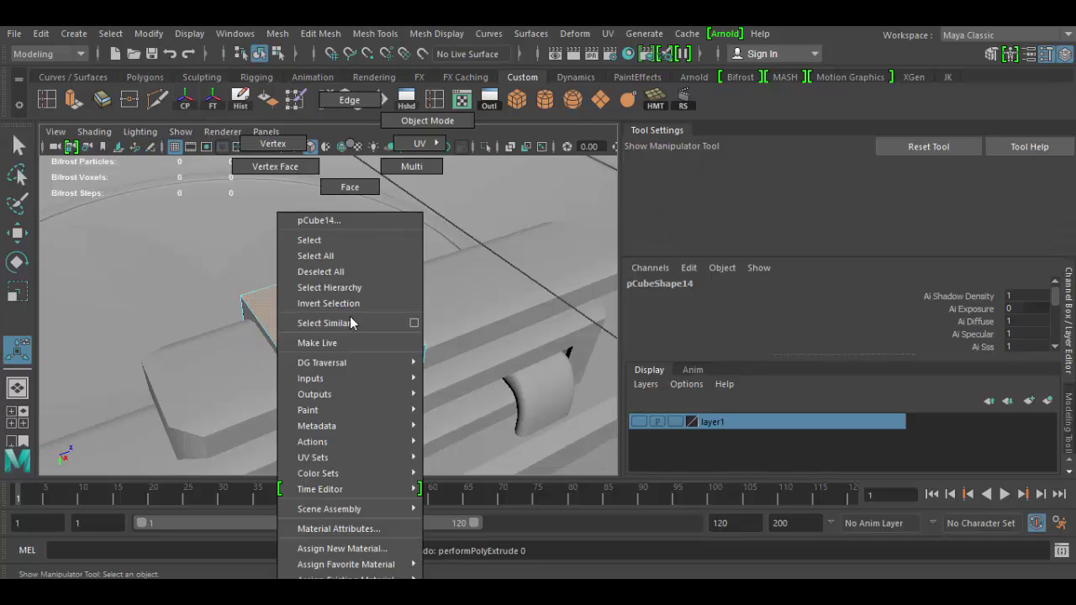
pyautogui.click(426, 120)
# Isolate the flat block in the viewport so that the strap and shield are hidden.
pyautogui.click(358, 385)
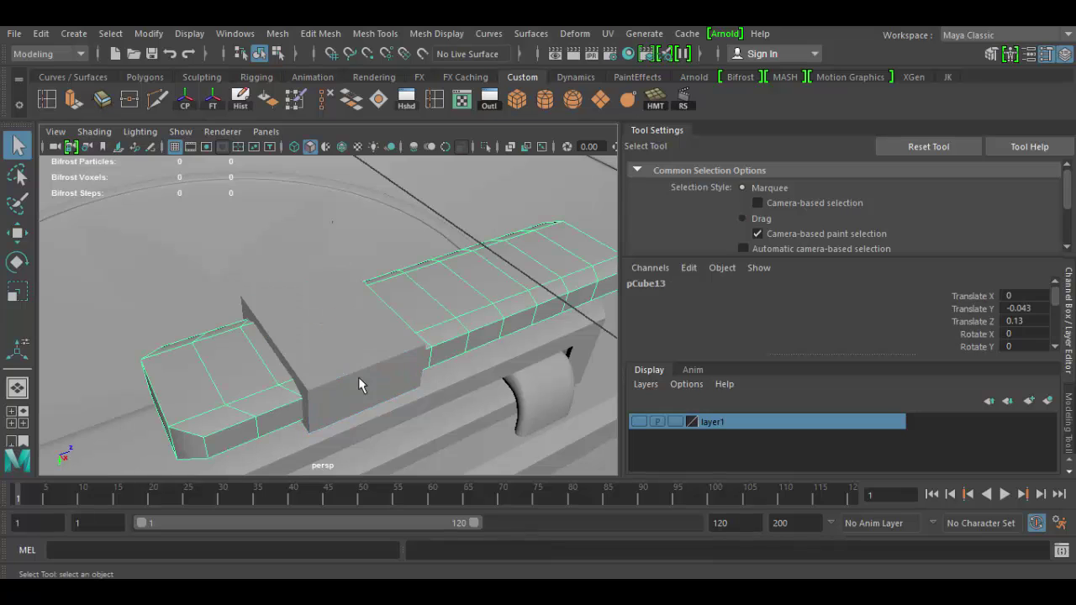
pyautogui.keyDown('alt'); pyautogui.moveTo(343, 367); pyautogui.dragTo(374, 376); pyautogui.keyUp('alt')
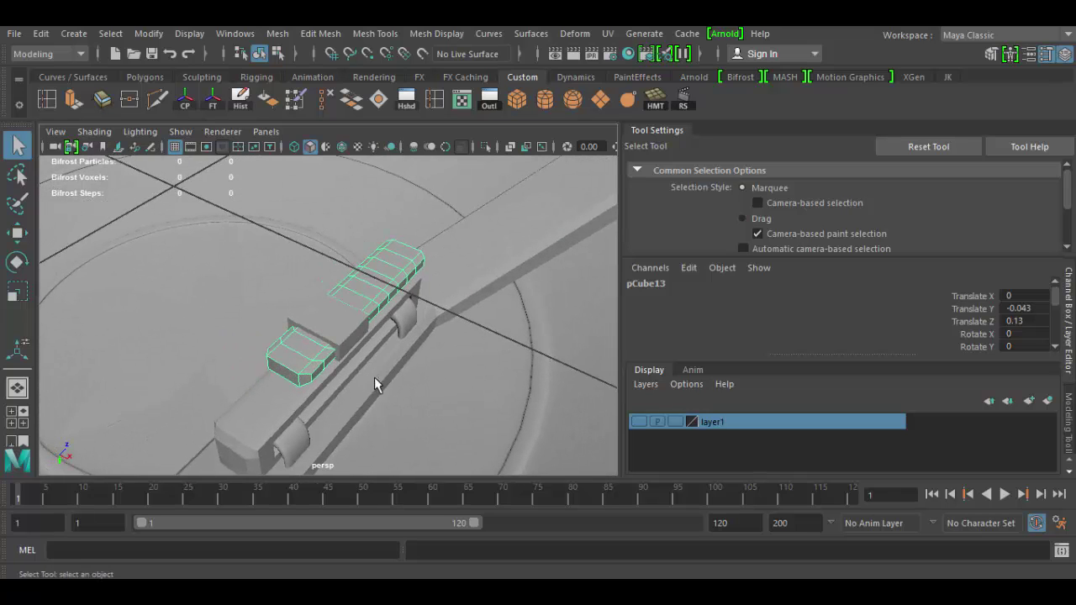
pyautogui.click(259, 265)
pyautogui.click(341, 341)
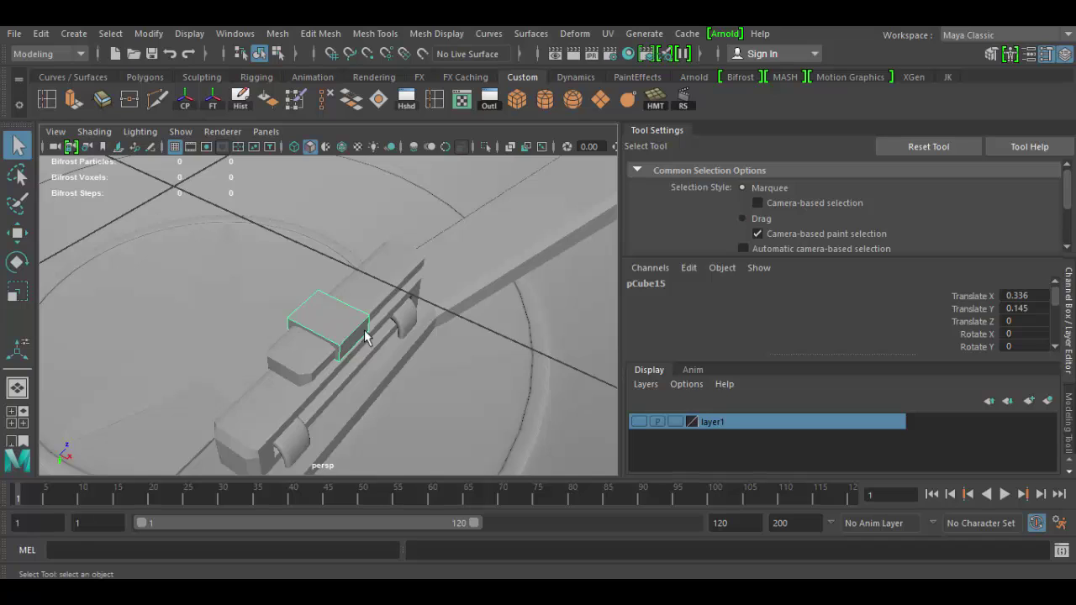
pyautogui.click(181, 132)
pyautogui.moveTo(222, 31)
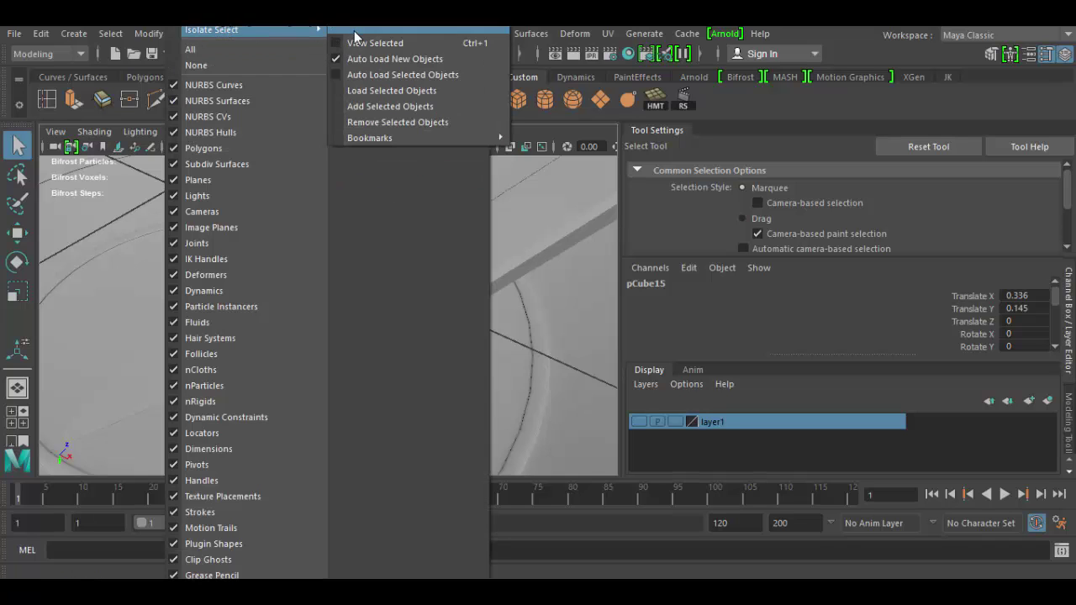
pyautogui.click(353, 40)
# Extrude the block's top and bottom faces scaled inward to leave a border, and delete the inset faces.
pyautogui.keyDown('alt'); pyautogui.moveTo(389, 372); pyautogui.dragTo(309, 315); pyautogui.keyUp('alt')
pyautogui.keyDown('alt'); pyautogui.moveTo(309, 315); pyautogui.dragTo(395, 414, button='right'); pyautogui.keyUp('alt')
pyautogui.moveTo(351, 338); pyautogui.dragTo(363, 200, button='right')
pyautogui.click(397, 365)
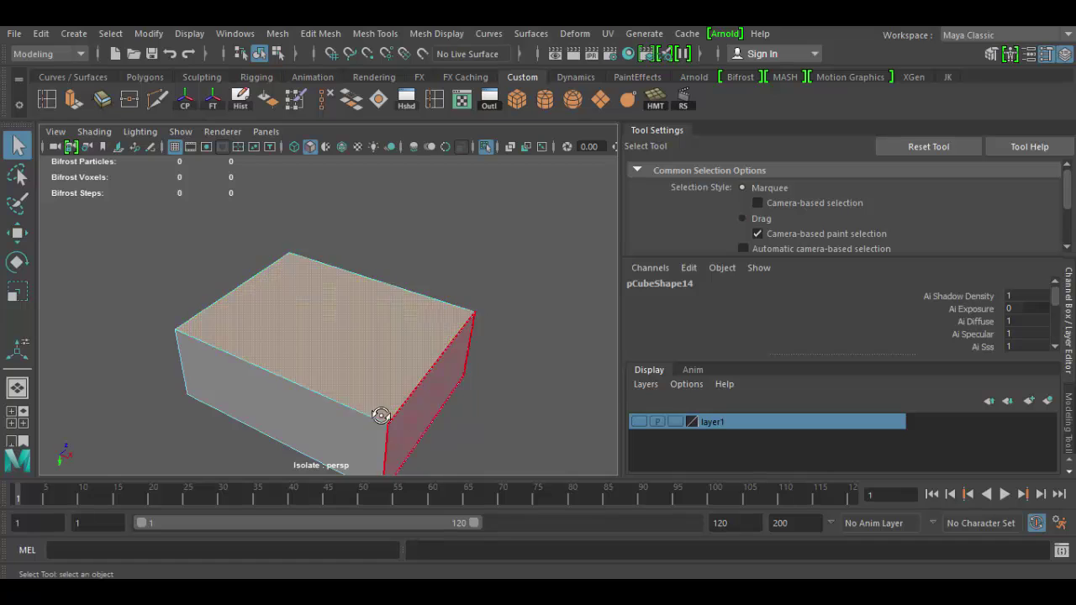
pyautogui.keyDown('alt'); pyautogui.moveTo(377, 409); pyautogui.dragTo(446, 452); pyautogui.keyUp('alt')
pyautogui.click(369, 380)
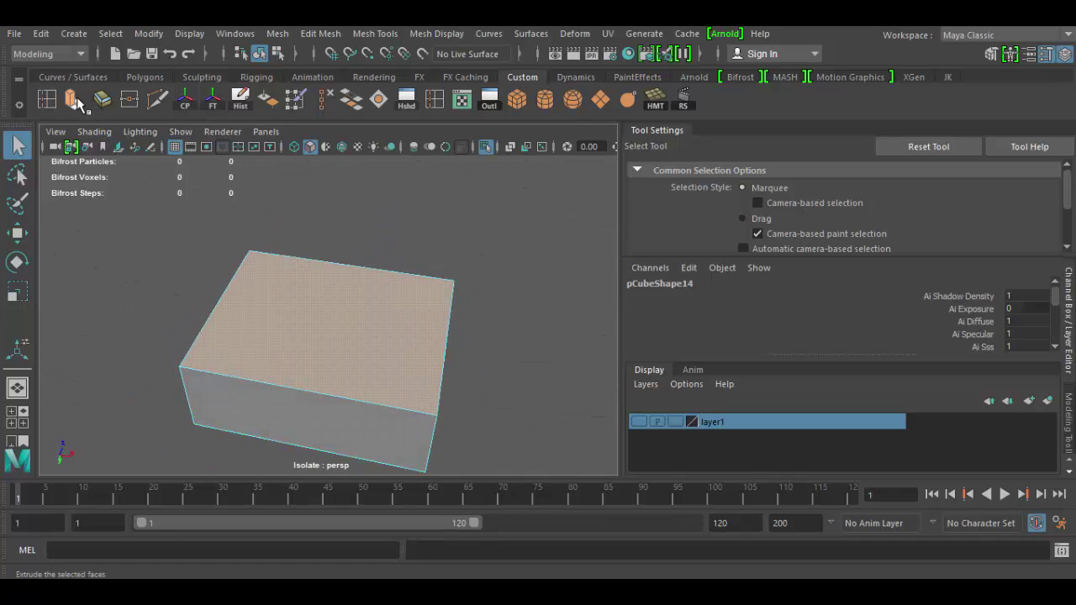
pyautogui.click(319, 34)
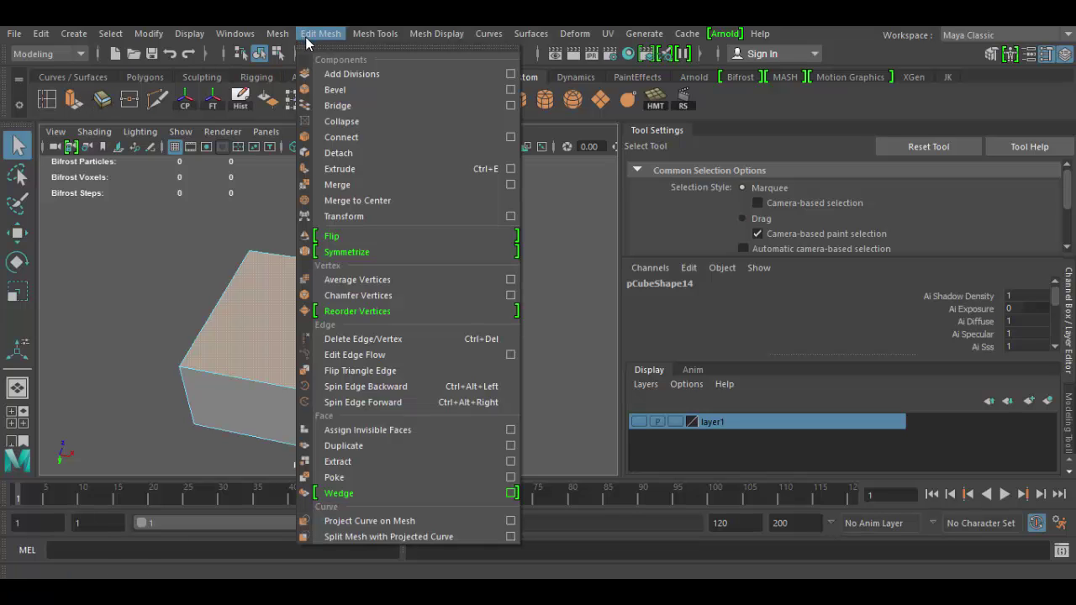
pyautogui.click(343, 169)
pyautogui.keyDown('alt'); pyautogui.moveTo(374, 437); pyautogui.dragTo(322, 323); pyautogui.keyUp('alt')
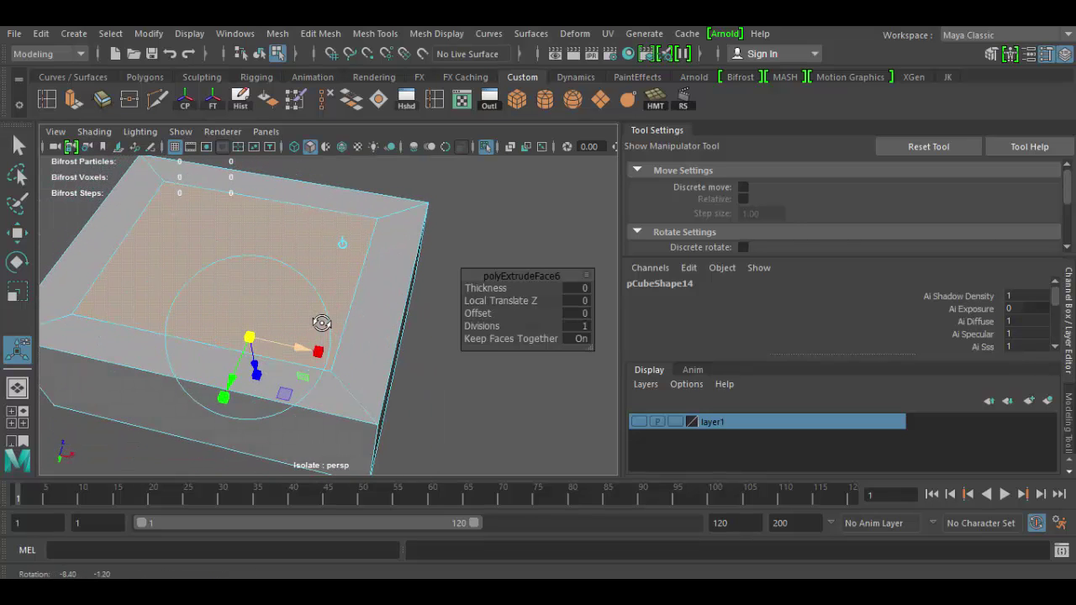
pyautogui.moveTo(252, 338); pyautogui.dragTo(247, 337)
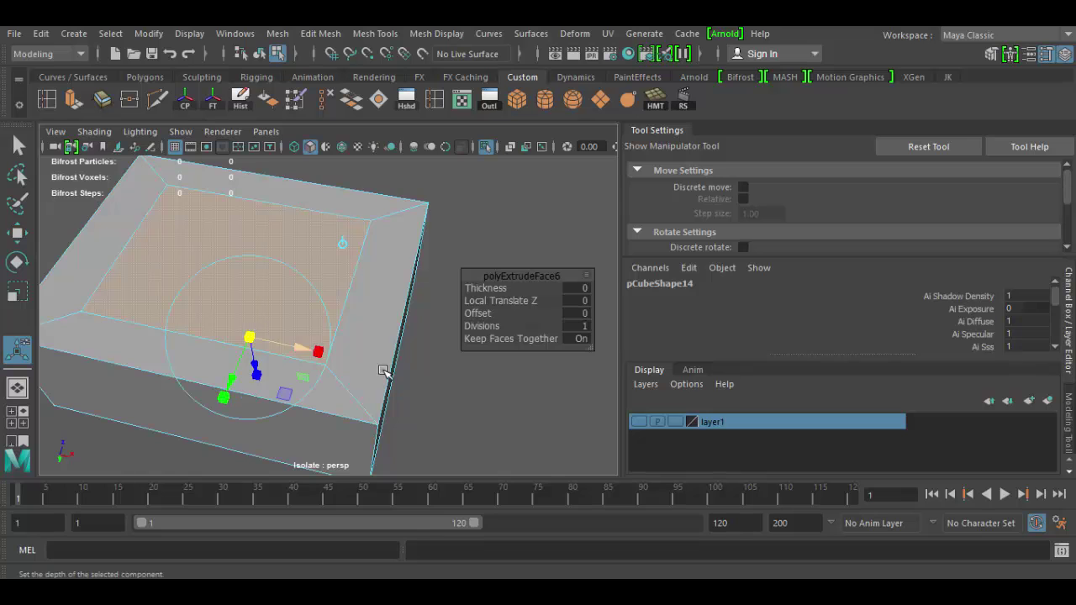
pyautogui.moveTo(383, 371)
pyautogui.keyDown('alt'); pyautogui.mouseDown()
pyautogui.moveTo(384, 245)
pyautogui.moveTo(378, 336)
pyautogui.moveTo(353, 358)
pyautogui.moveTo(364, 332)
pyautogui.moveTo(377, 331)
pyautogui.moveTo(392, 353)
pyautogui.mouseUp(); pyautogui.keyUp('alt')
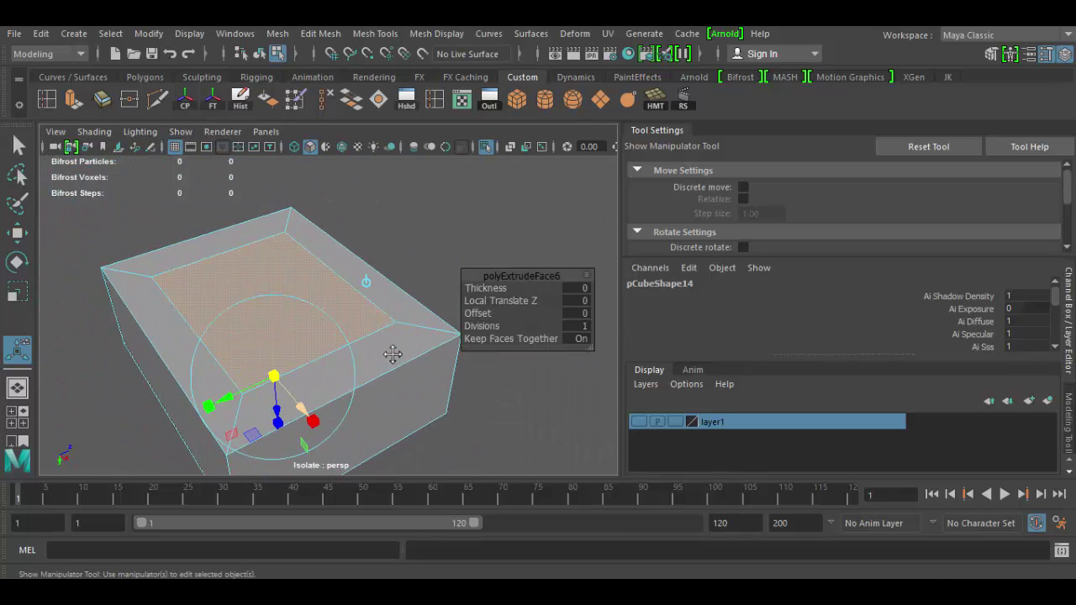
pyautogui.press('Delete')
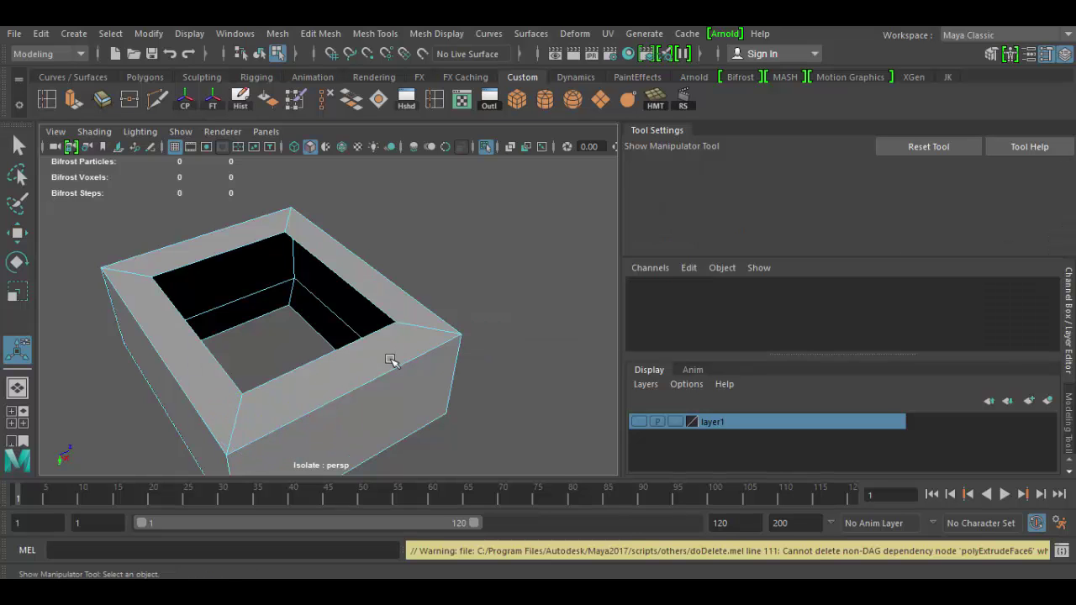
# Bridge the upper and lower inner edges on one side of the block's opening to form an inner wall.
pyautogui.keyDown('alt'); pyautogui.moveTo(396, 366); pyautogui.dragTo(308, 343); pyautogui.keyUp('alt')
pyautogui.keyDown('alt'); pyautogui.moveTo(307, 344); pyautogui.dragTo(398, 346, button='middle'); pyautogui.keyUp('alt')
pyautogui.keyDown('alt'); pyautogui.moveTo(398, 345); pyautogui.dragTo(416, 377); pyautogui.keyUp('alt')
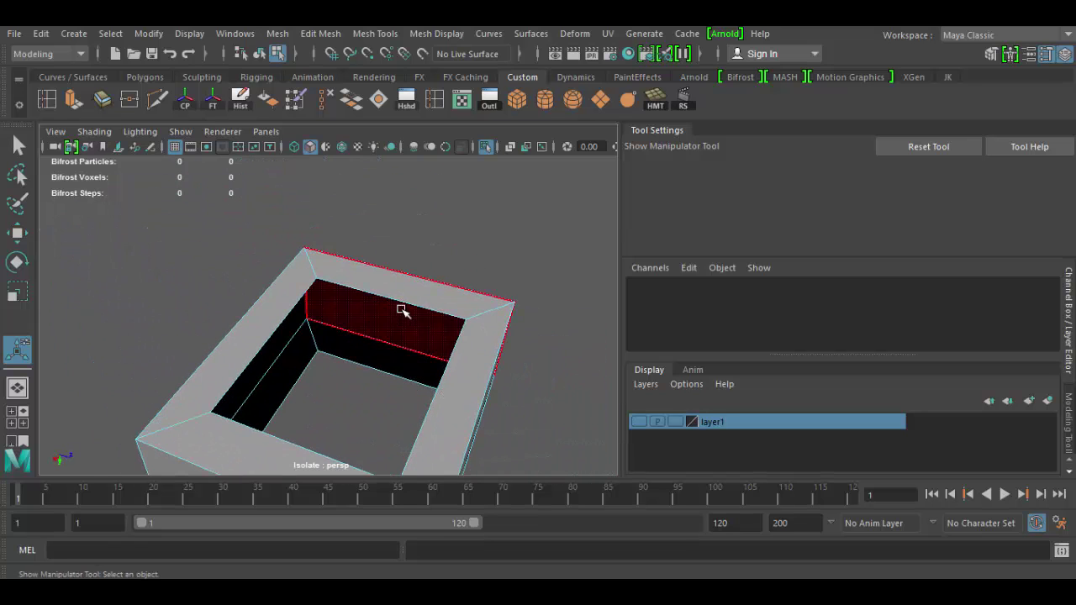
pyautogui.moveTo(399, 303); pyautogui.dragTo(403, 105, button='right')
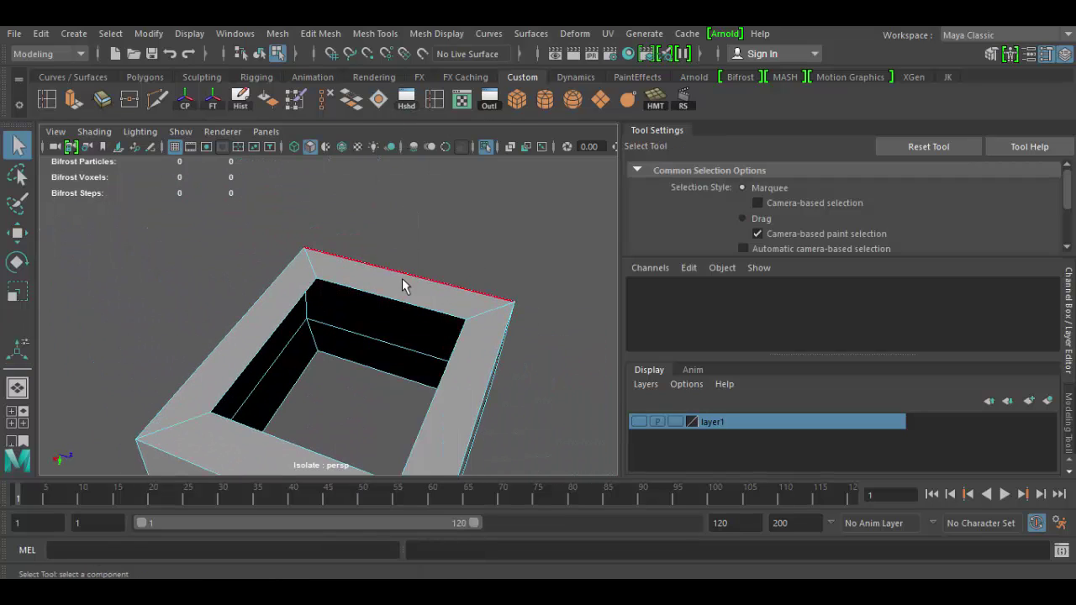
pyautogui.click(400, 304)
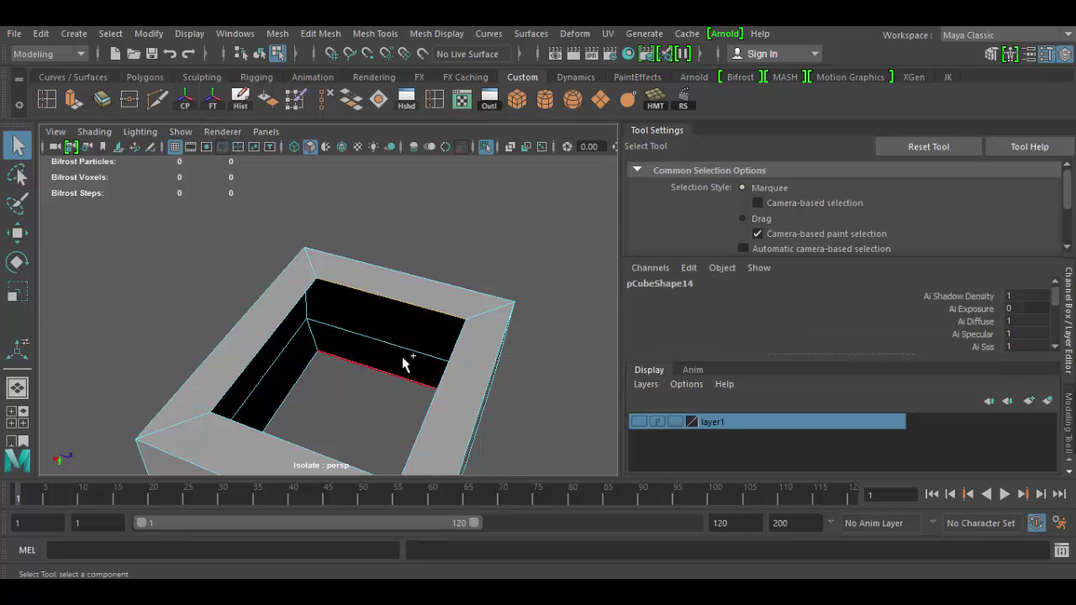
pyautogui.keyDown('alt'); pyautogui.moveTo(398, 383); pyautogui.dragTo(295, 388); pyautogui.keyUp('alt')
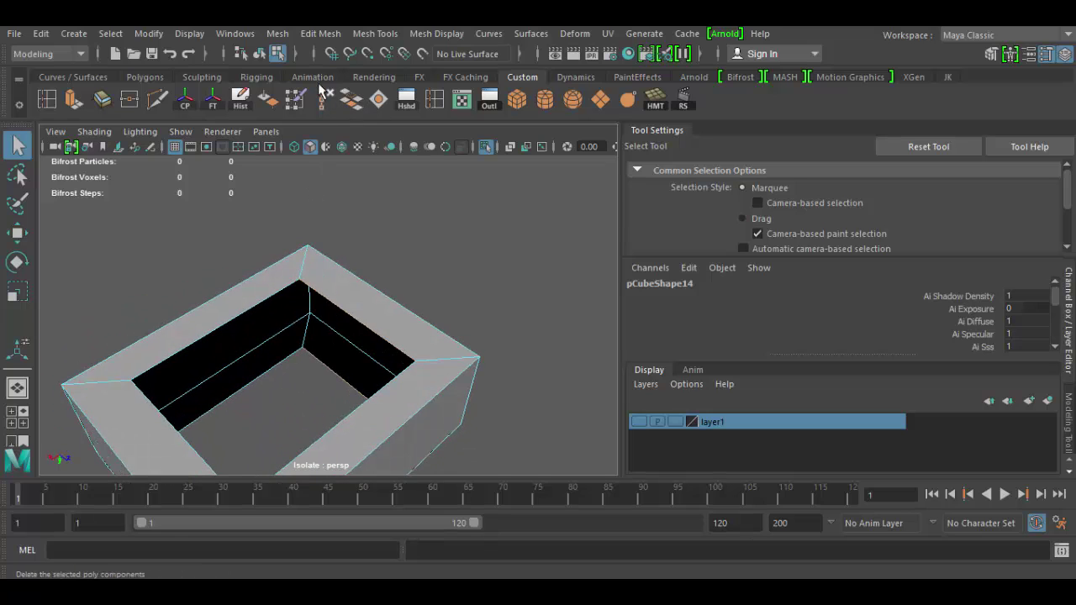
pyautogui.click(310, 34)
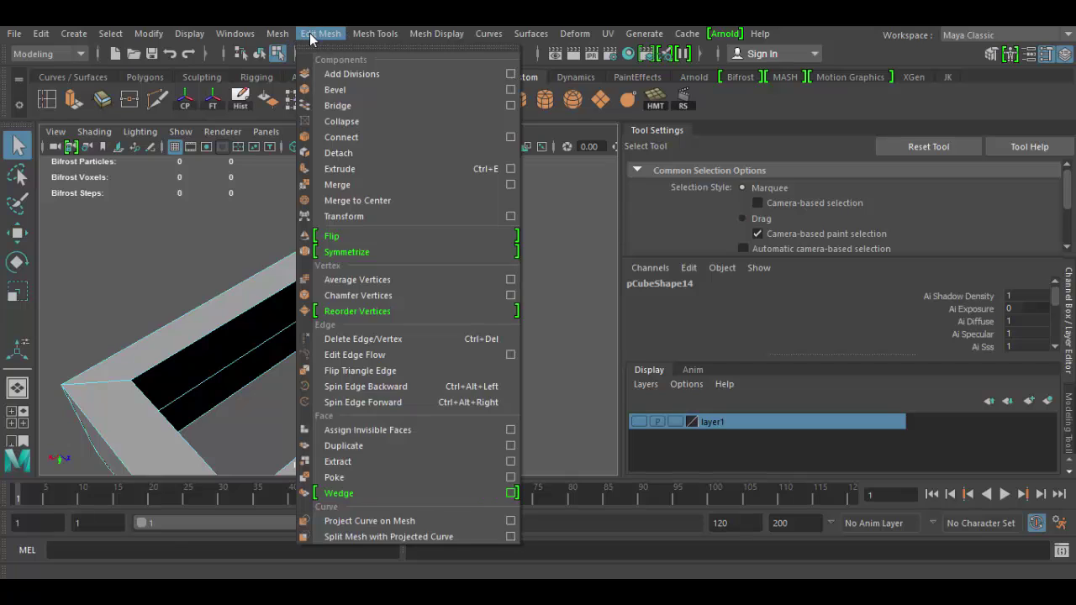
pyautogui.click(322, 108)
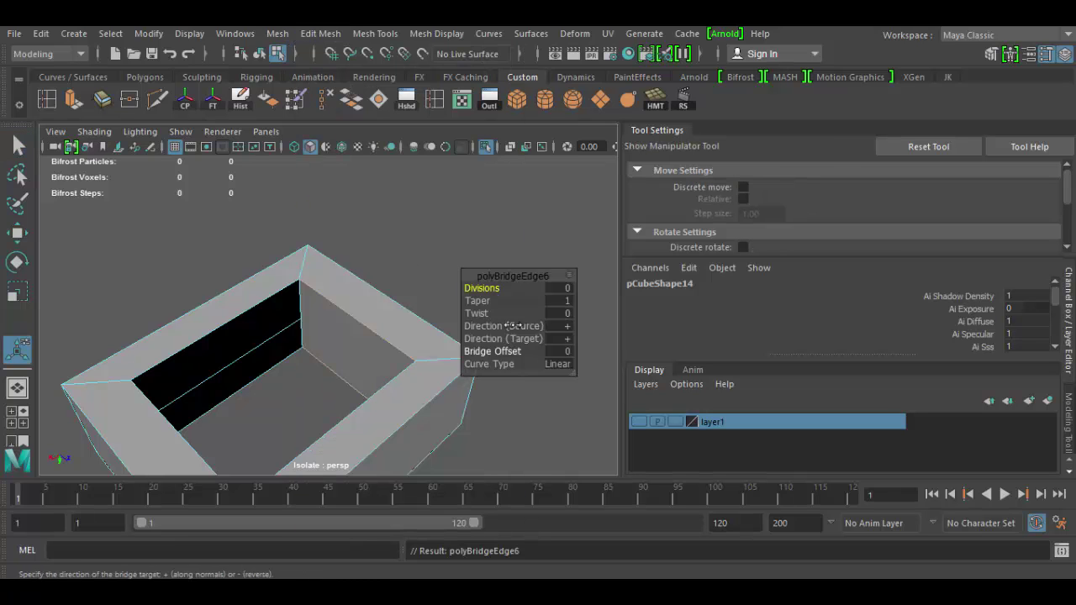
# Bridge the matching upper and lower inner edges on two more sides of the block's opening.
pyautogui.keyDown('alt'); pyautogui.moveTo(437, 336); pyautogui.dragTo(365, 367); pyautogui.keyUp('alt')
pyautogui.keyDown('alt'); pyautogui.moveTo(365, 367); pyautogui.dragTo(384, 377, button='middle'); pyautogui.keyUp('alt')
pyautogui.keyDown('alt'); pyautogui.moveTo(384, 377); pyautogui.dragTo(375, 375); pyautogui.keyUp('alt')
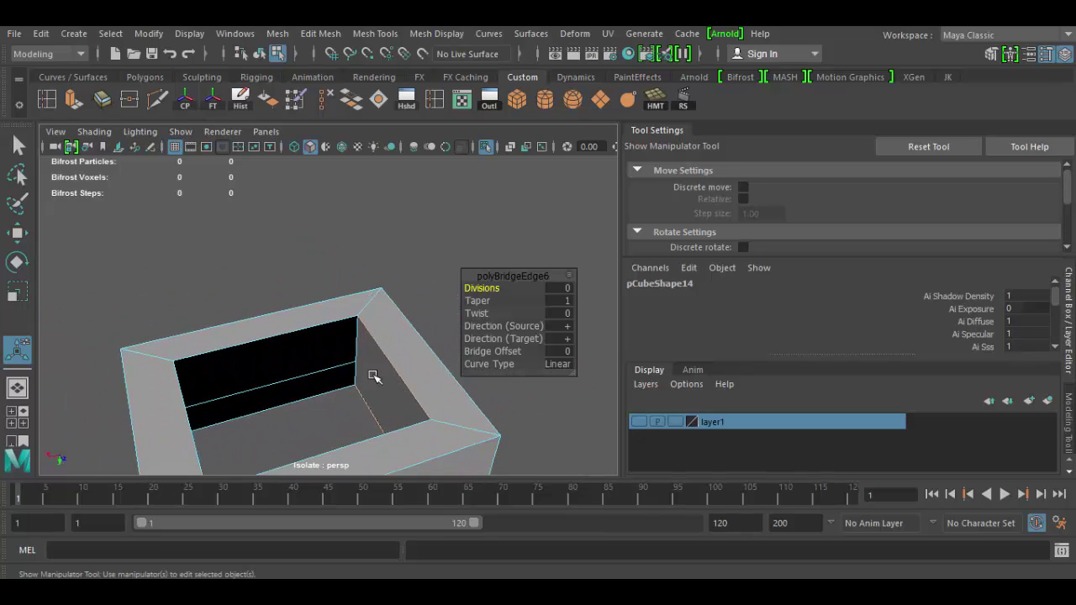
pyautogui.click(320, 326)
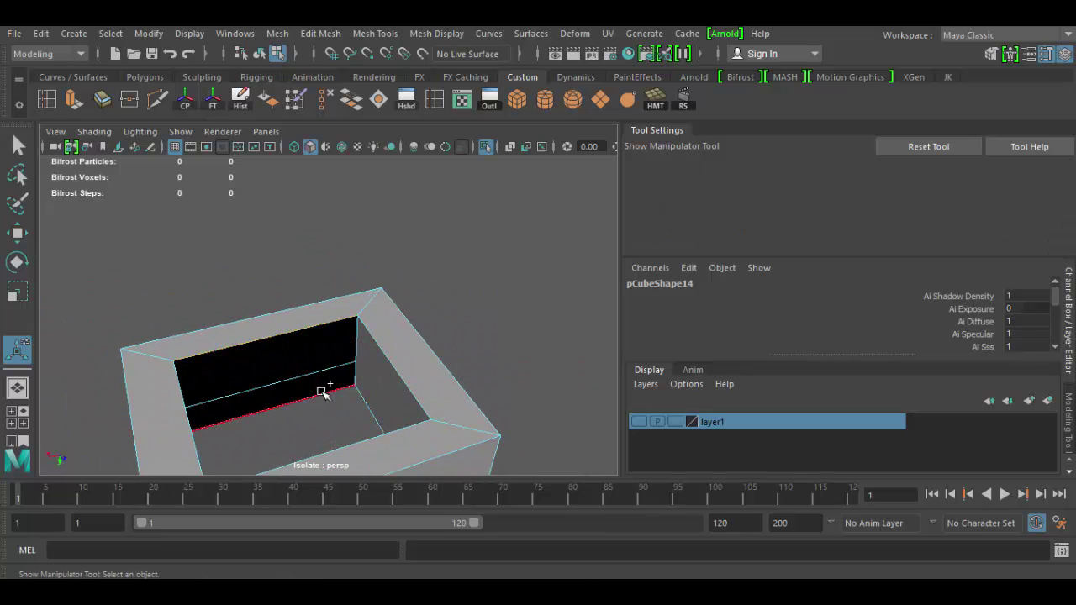
pyautogui.keyDown('shift'); pyautogui.moveTo(328, 393); pyautogui.dragTo(404, 429, button='right'); pyautogui.keyUp('shift')
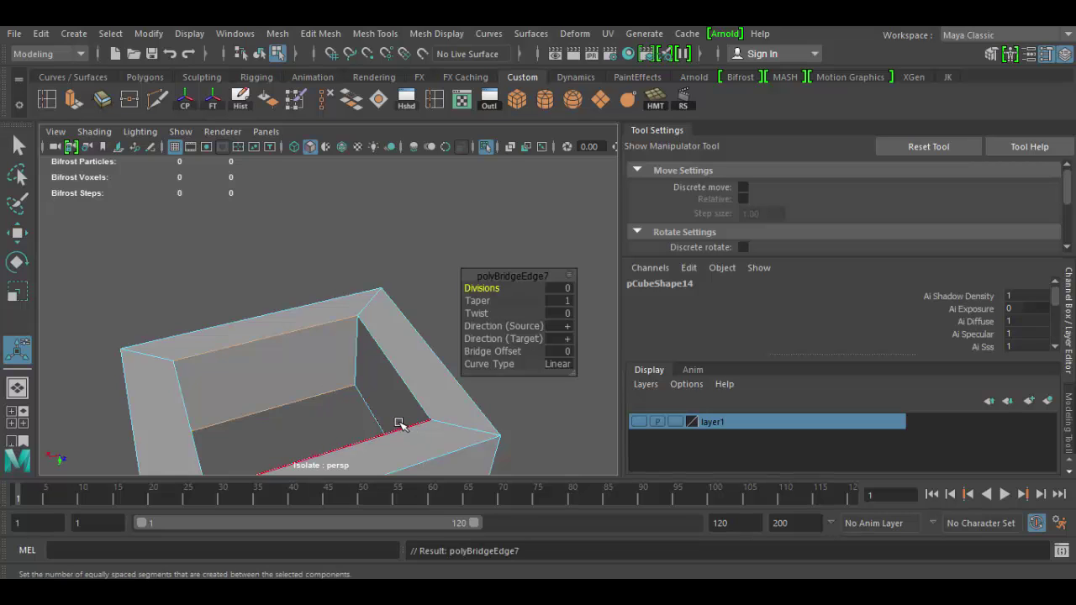
pyautogui.keyDown('alt'); pyautogui.moveTo(400, 423); pyautogui.dragTo(224, 372); pyautogui.keyUp('alt')
pyautogui.click(288, 329)
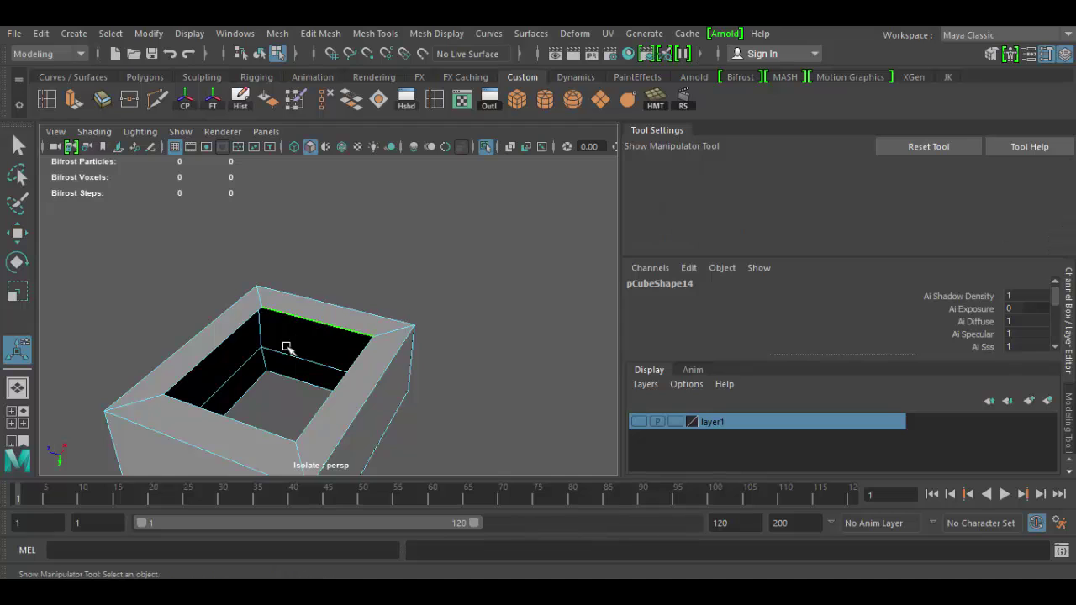
pyautogui.keyDown('shift'); pyautogui.click(313, 407); pyautogui.keyUp('shift')
pyautogui.keyDown('shift'); pyautogui.moveTo(313, 407); pyautogui.dragTo(357, 361, button='right'); pyautogui.keyUp('shift')
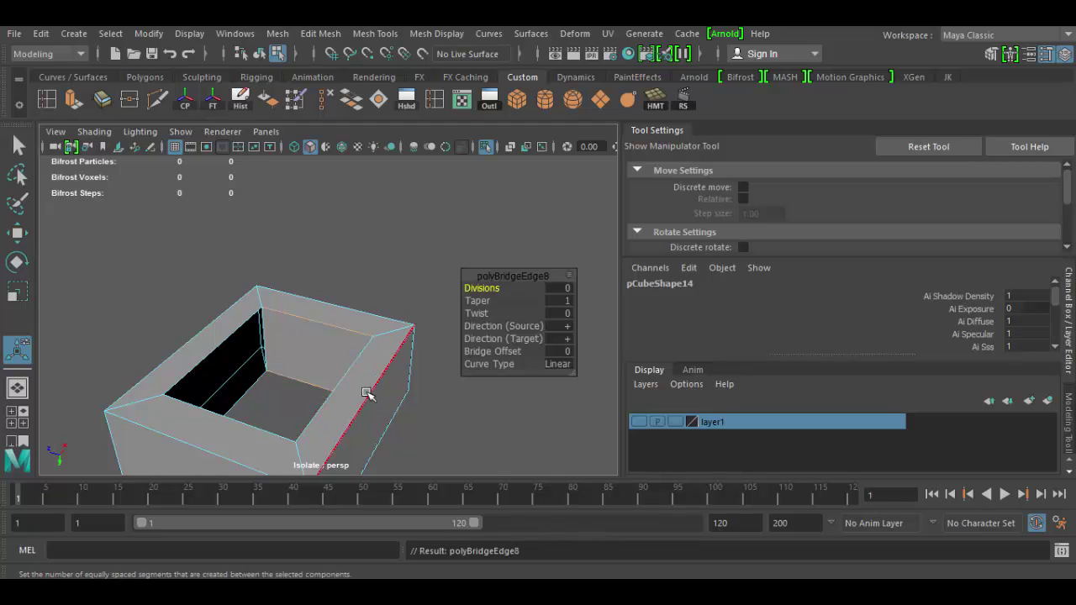
# Bridge the inner edges on the last open side to complete the hollow frame, and return to object mode.
pyautogui.keyDown('alt'); pyautogui.moveTo(356, 396); pyautogui.dragTo(202, 377); pyautogui.keyUp('alt')
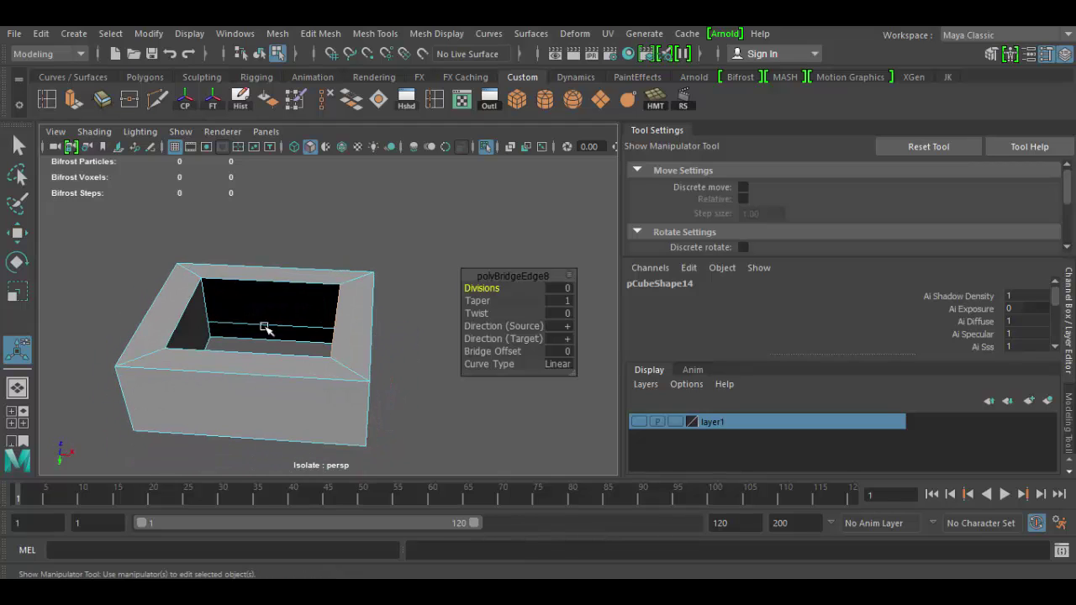
pyautogui.click(290, 283)
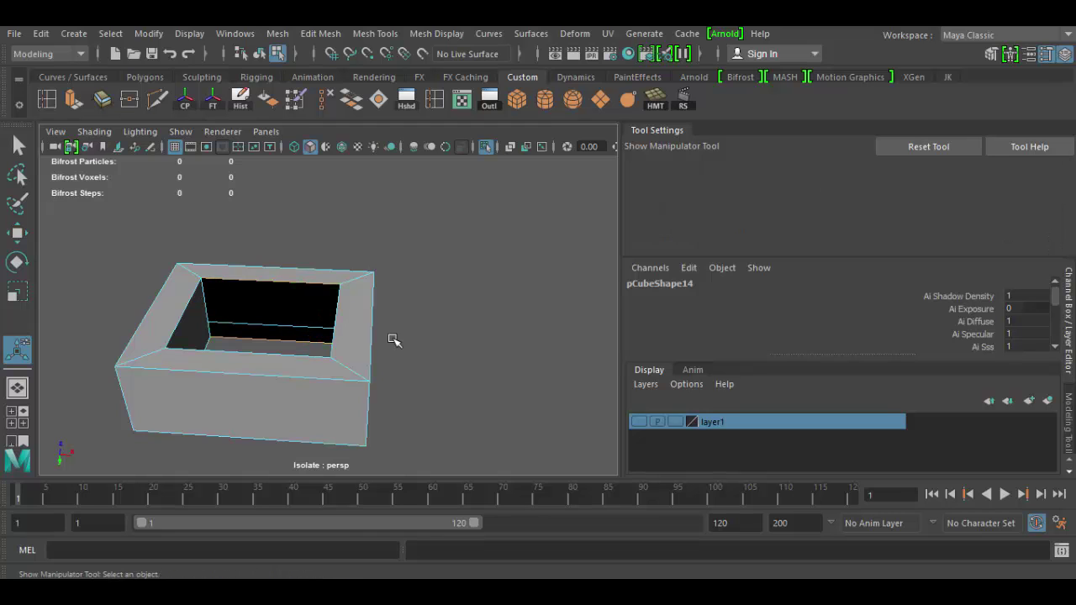
pyautogui.keyDown('alt'); pyautogui.moveTo(394, 340); pyautogui.dragTo(257, 344); pyautogui.keyUp('alt')
pyautogui.keyDown('shift'); pyautogui.click(268, 330); pyautogui.keyUp('shift')
pyautogui.keyDown('shift'); pyautogui.moveTo(268, 330); pyautogui.dragTo(311, 286, button='right'); pyautogui.keyUp('shift')
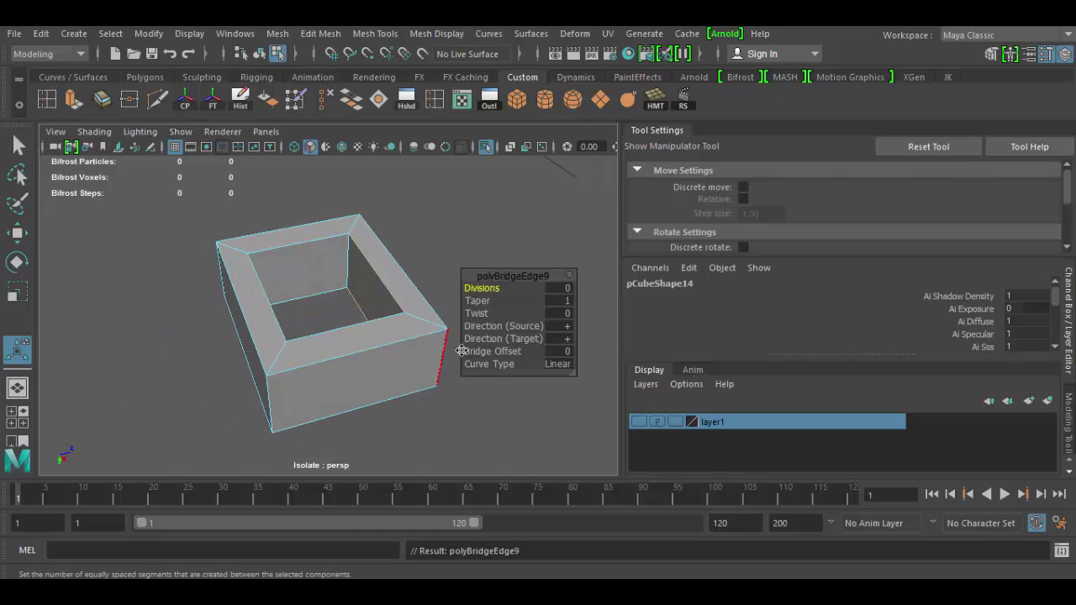
pyautogui.keyDown('alt'); pyautogui.moveTo(462, 351); pyautogui.dragTo(168, 362); pyautogui.keyUp('alt')
pyautogui.keyDown('alt'); pyautogui.moveTo(365, 382); pyautogui.dragTo(312, 378); pyautogui.keyUp('alt')
pyautogui.rightClick(378, 348)
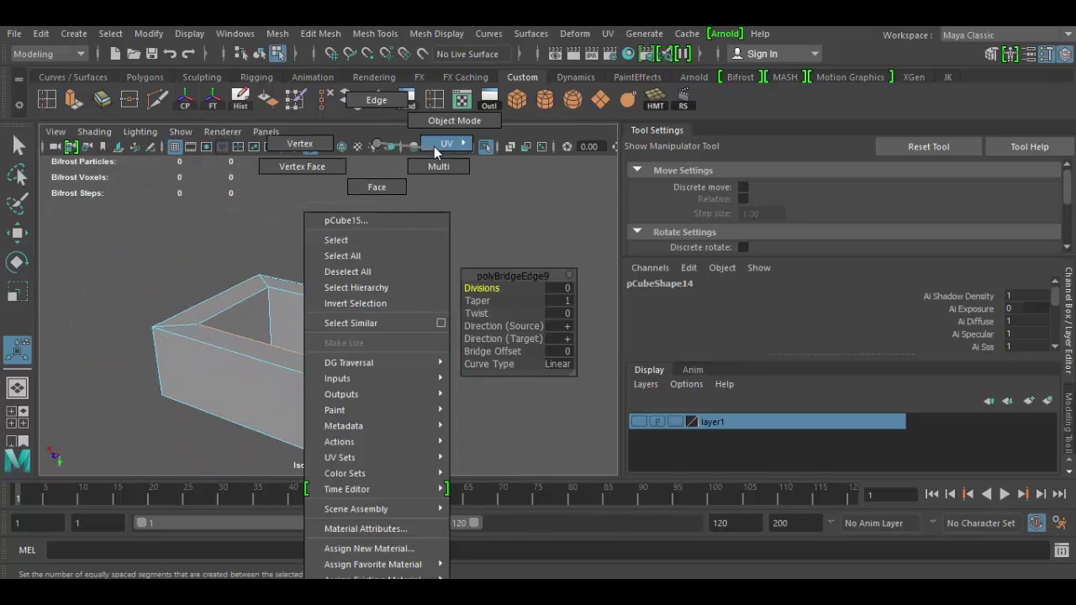
pyautogui.click(458, 120)
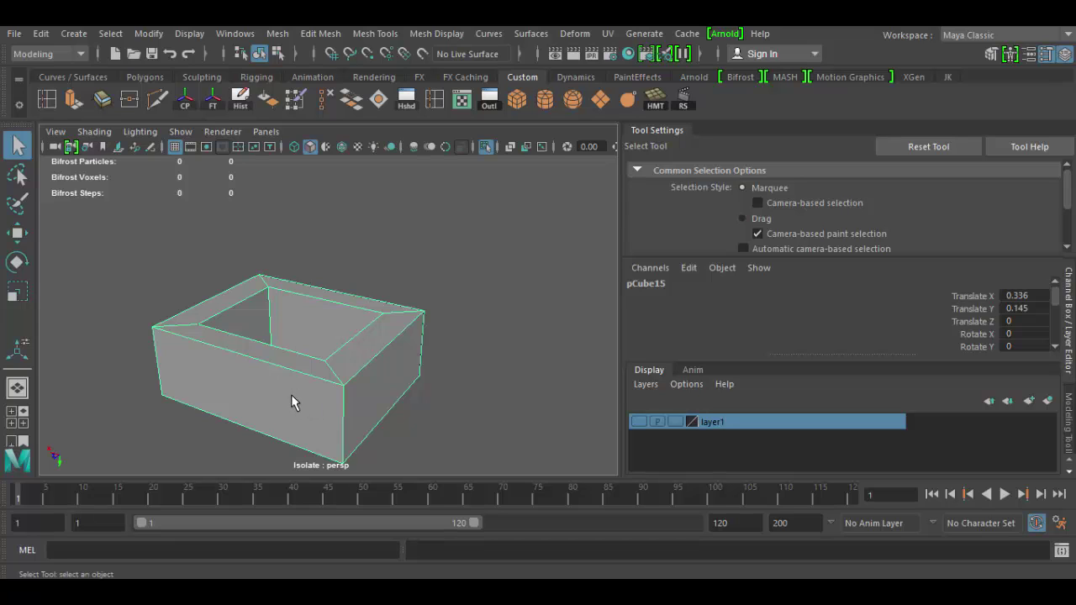
# Bevel the four outer perimeter edges of the frame's top face with a fraction of 0.1.
pyautogui.keyDown('alt'); pyautogui.moveTo(294, 402); pyautogui.dragTo(260, 402); pyautogui.keyUp('alt')
pyautogui.rightClick(260, 143)
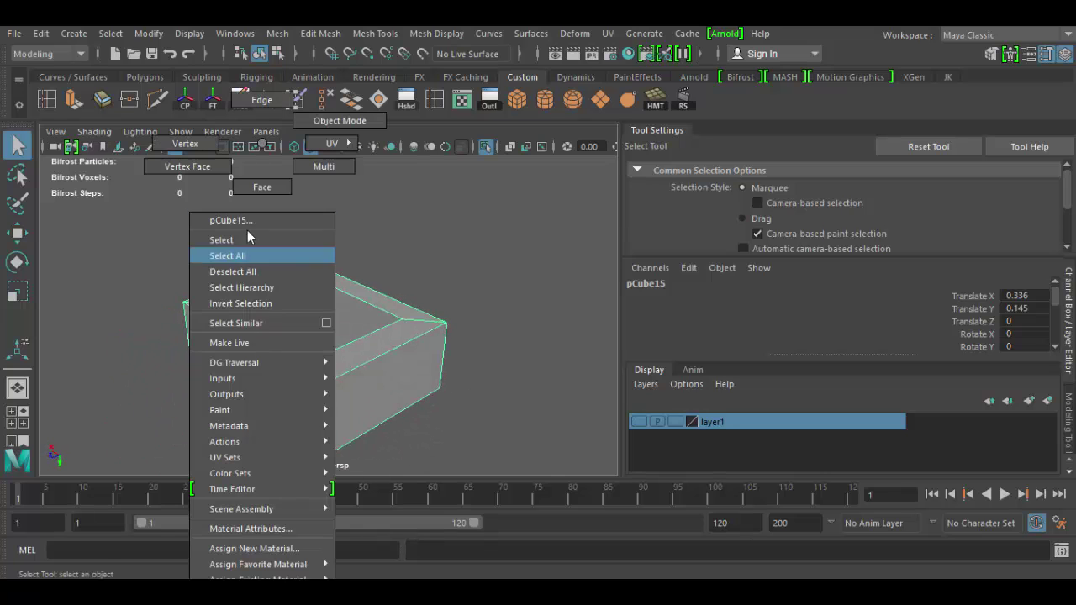
pyautogui.click(263, 102)
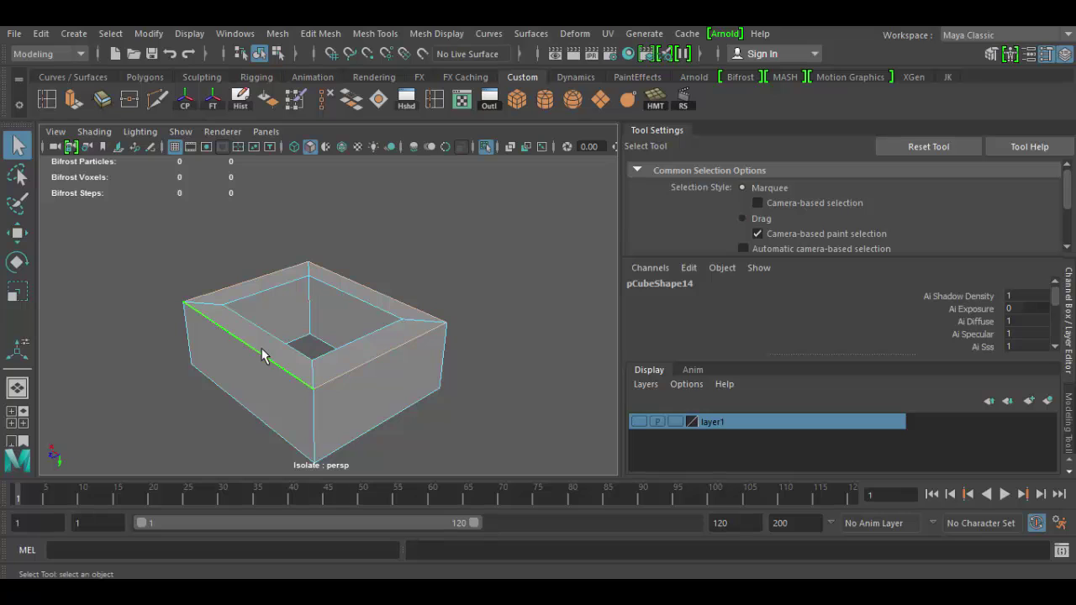
pyautogui.keyDown('alt'); pyautogui.moveTo(395, 416); pyautogui.dragTo(415, 425); pyautogui.keyUp('alt')
pyautogui.keyDown('alt'); pyautogui.moveTo(355, 445); pyautogui.dragTo(326, 444); pyautogui.keyUp('alt')
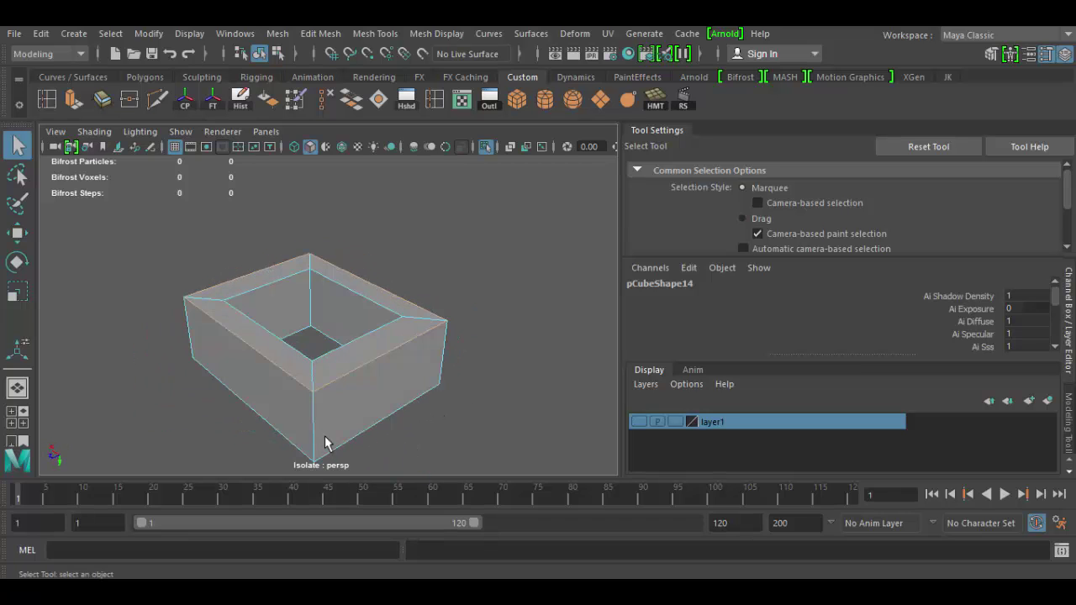
pyautogui.click(281, 35)
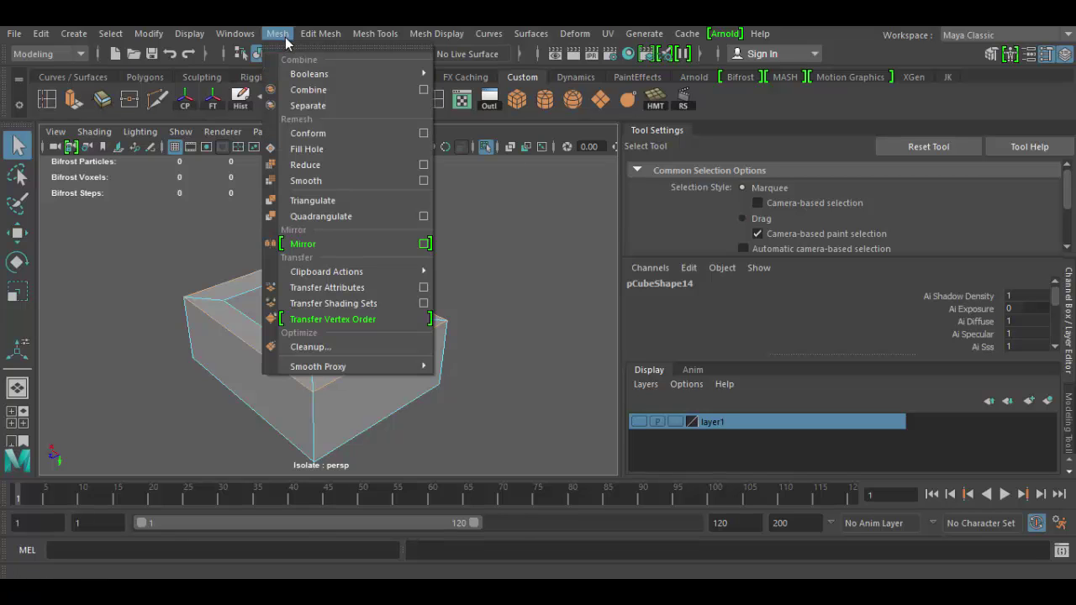
pyautogui.moveTo(317, 42)
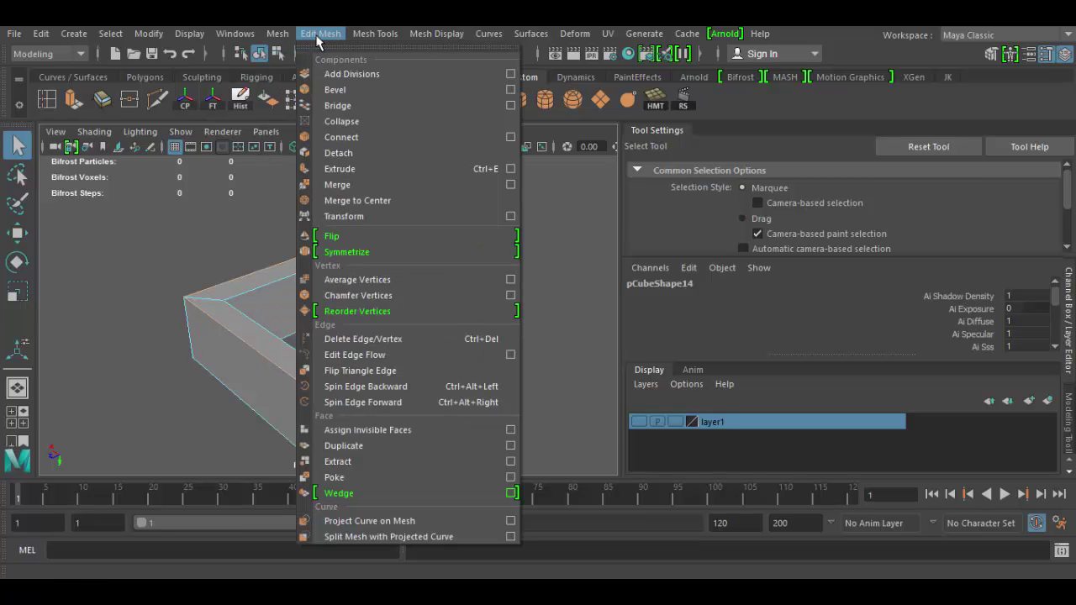
pyautogui.click(336, 90)
pyautogui.moveTo(483, 286)
pyautogui.mouseDown()
pyautogui.moveTo(493, 286)
pyautogui.moveTo(479, 284)
pyautogui.mouseUp()
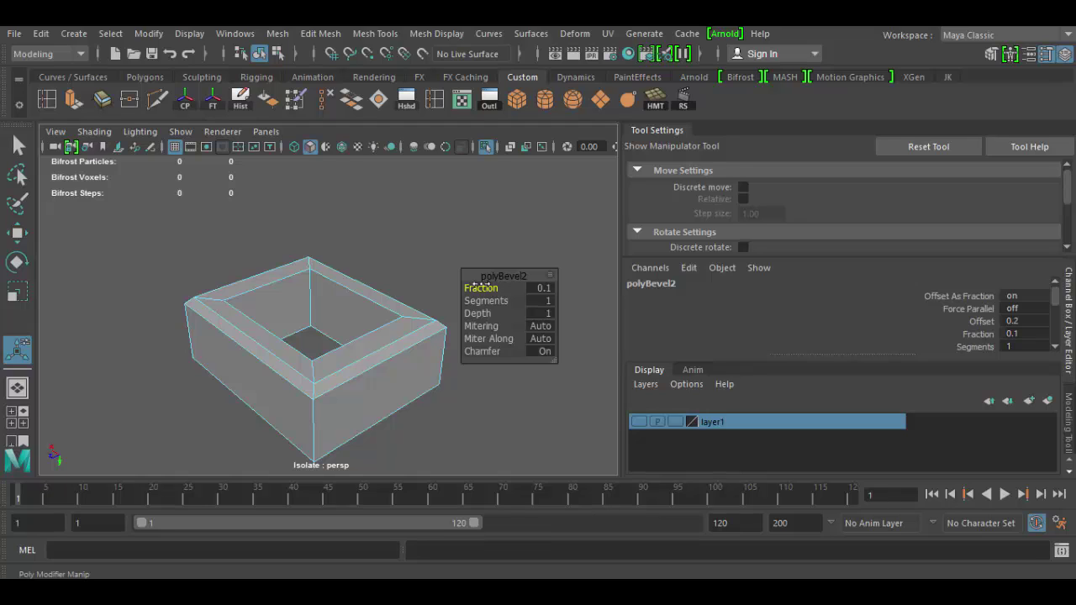
pyautogui.moveTo(479, 284); pyautogui.dragTo(476, 285)
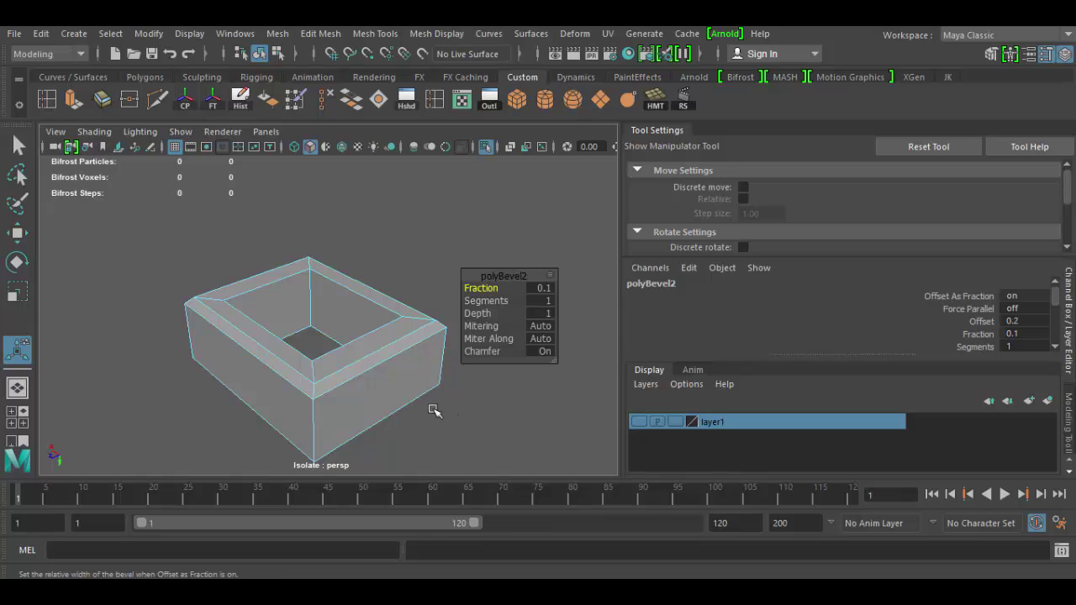
# Return the beveled frame to object mode and turn off isolation so that the strap and shield are shown again.
pyautogui.moveTo(433, 410)
pyautogui.keyDown('alt'); pyautogui.mouseDown()
pyautogui.moveTo(194, 393)
pyautogui.moveTo(465, 404)
pyautogui.moveTo(406, 435)
pyautogui.moveTo(432, 430)
pyautogui.mouseUp(); pyautogui.keyUp('alt')
pyautogui.rightClick(252, 367)
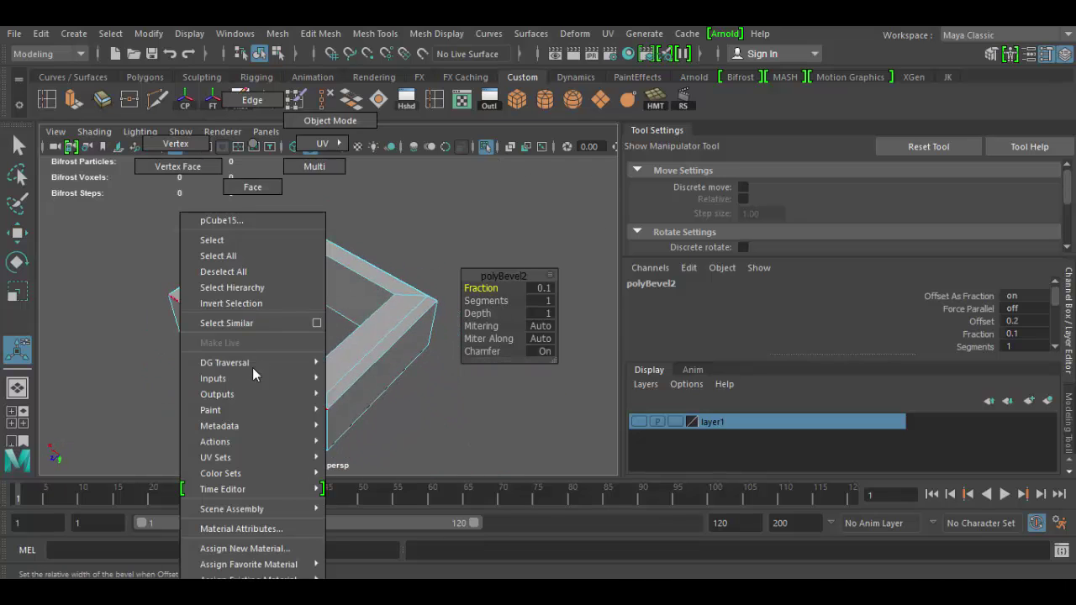
pyautogui.click(344, 123)
pyautogui.keyDown('alt'); pyautogui.moveTo(337, 391); pyautogui.dragTo(375, 381); pyautogui.keyUp('alt')
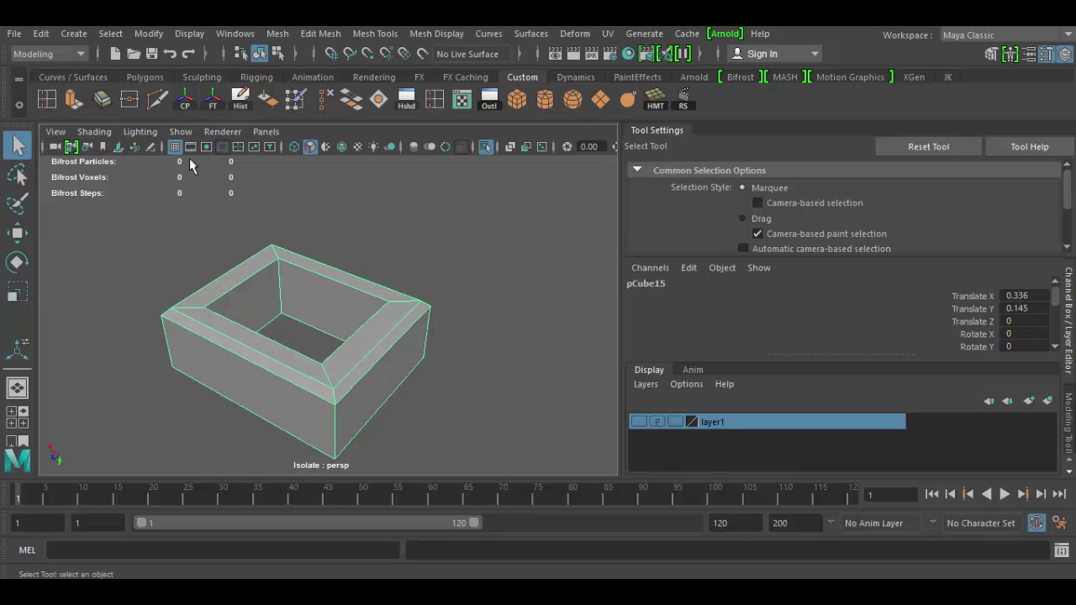
pyautogui.click(181, 132)
pyautogui.moveTo(259, 34)
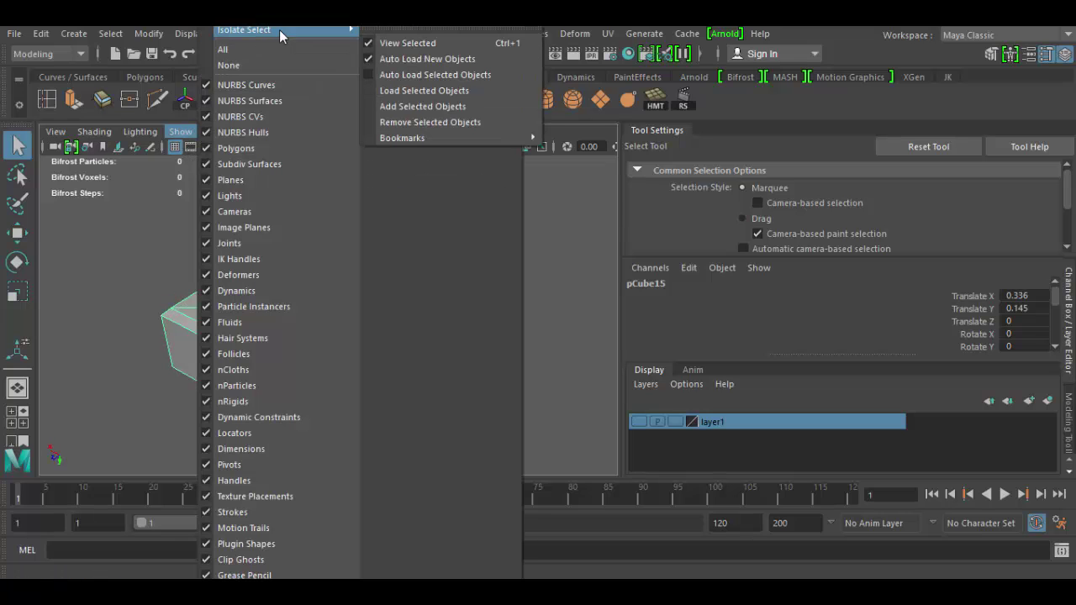
pyautogui.click(401, 44)
pyautogui.scroll(-5, 416, 365)
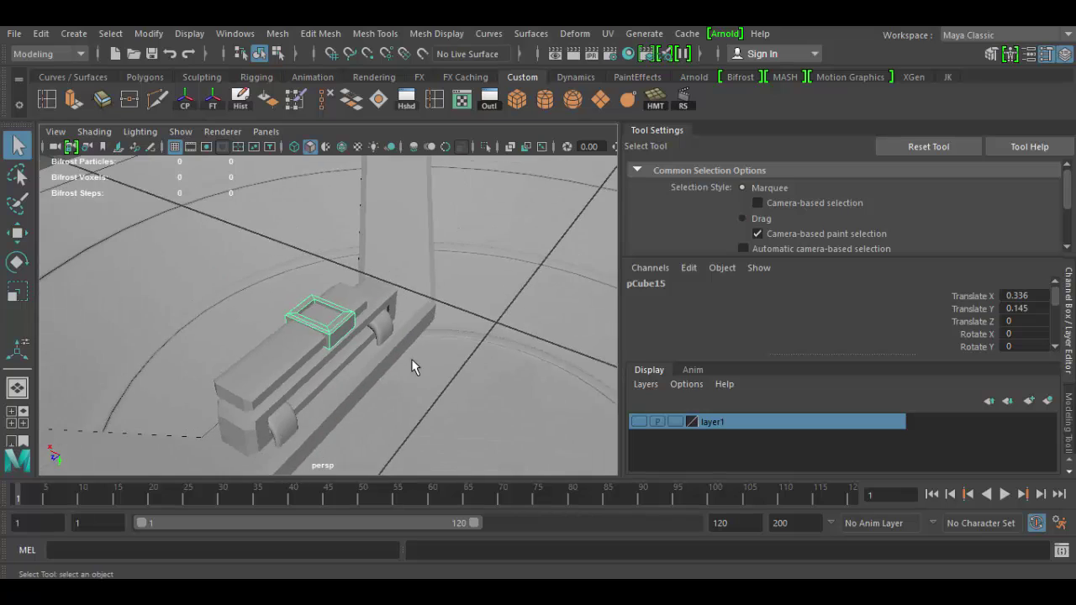
pyautogui.keyDown('alt'); pyautogui.moveTo(415, 364); pyautogui.dragTo(367, 375); pyautogui.keyUp('alt')
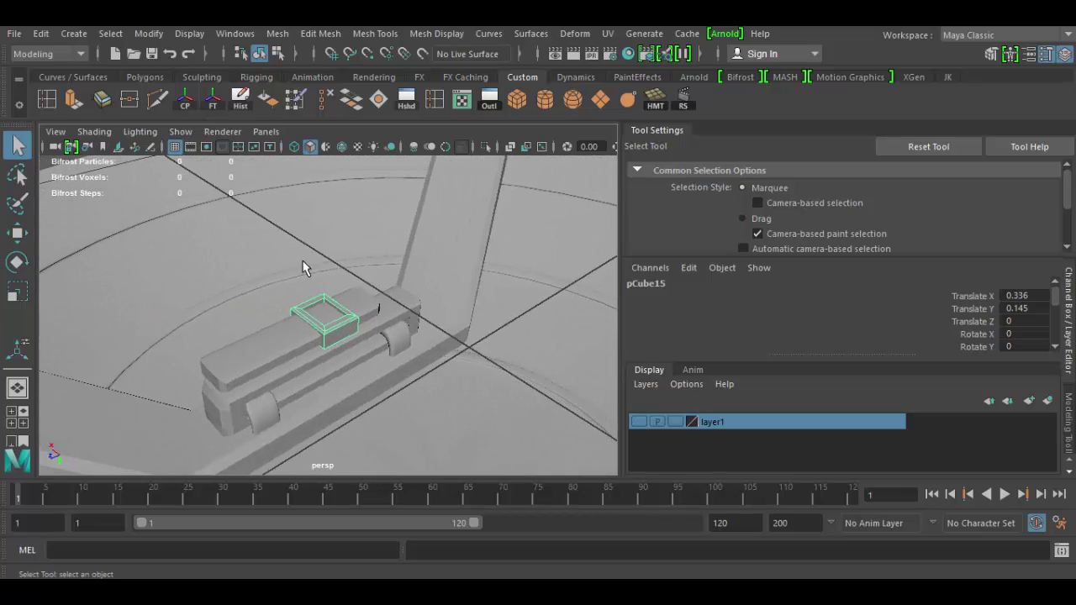
# Delete the frame's construction history and freeze its transformations.
pyautogui.click(241, 99)
pyautogui.click(213, 99)
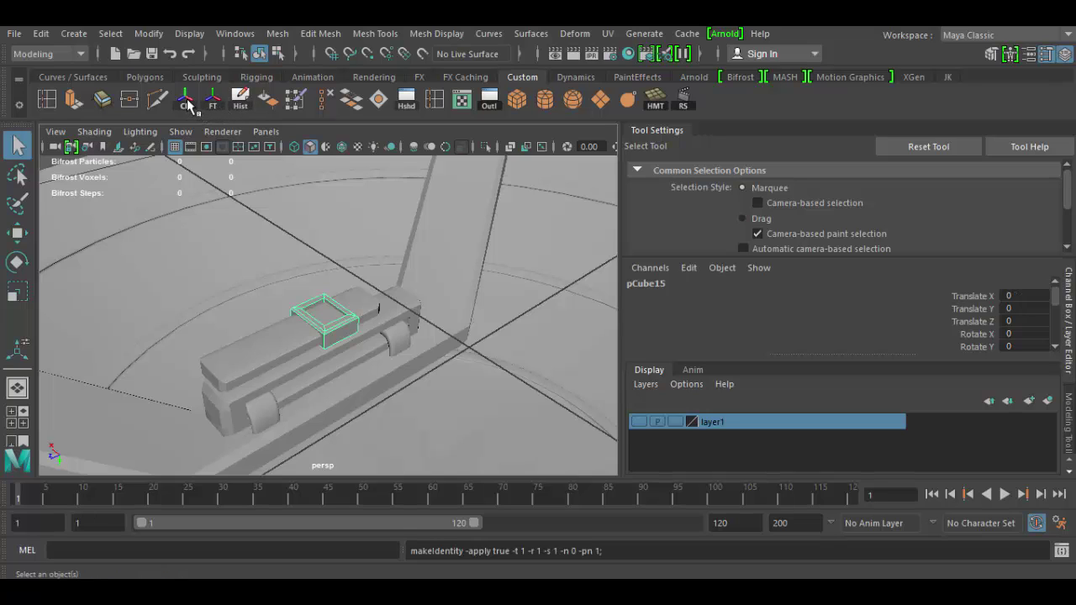
# Slide the frame along the Z axis towards the other end of the strap.
pyautogui.press('w')
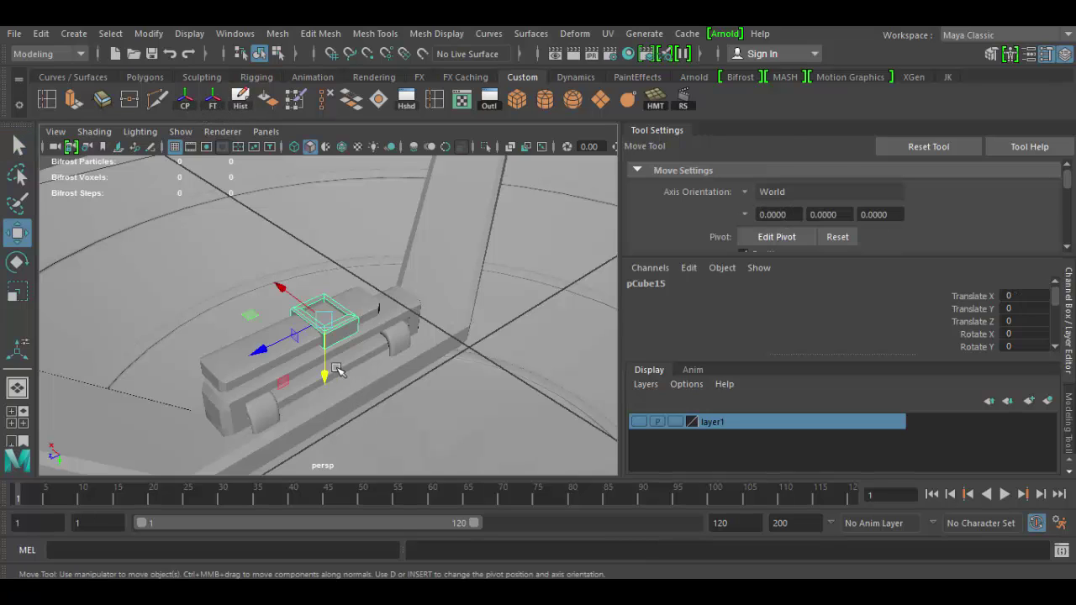
pyautogui.moveTo(252, 355); pyautogui.dragTo(211, 378)
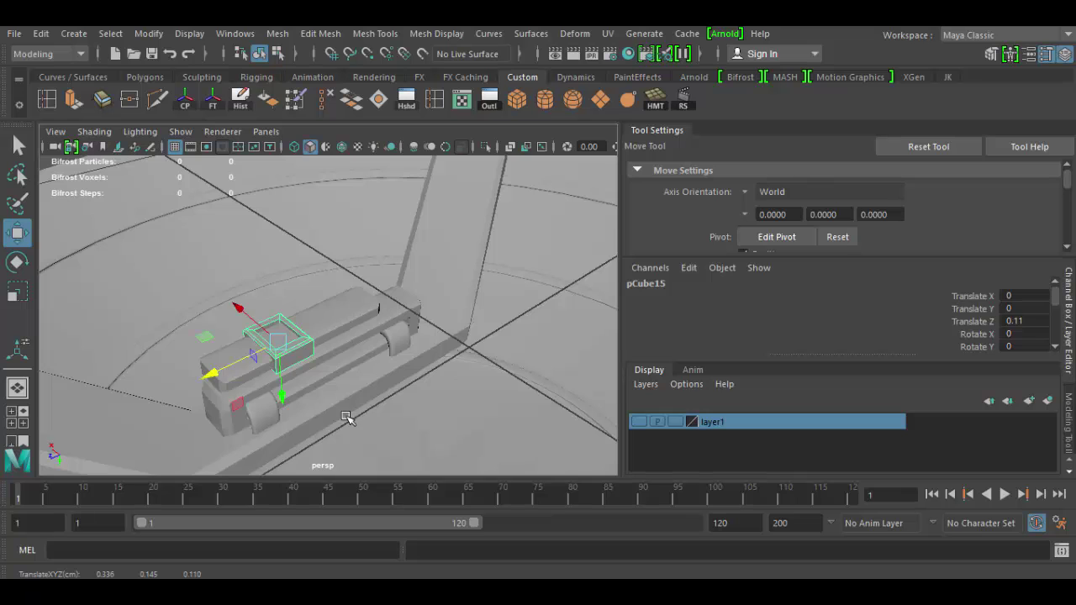
pyautogui.keyDown('alt'); pyautogui.moveTo(345, 417); pyautogui.dragTo(380, 391); pyautogui.keyUp('alt')
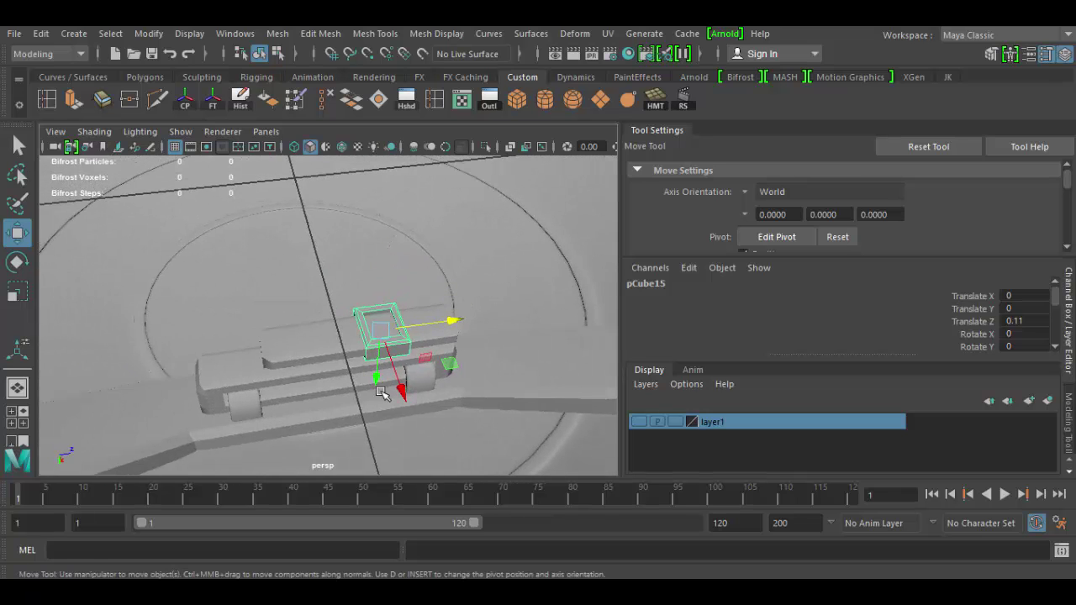
pyautogui.moveTo(469, 326); pyautogui.dragTo(399, 337)
# Duplicate the frame and move the copy along the strap to about Z 0.137.
pyautogui.keyDown('alt'); pyautogui.moveTo(434, 373); pyautogui.dragTo(475, 344); pyautogui.keyUp('alt')
pyautogui.hotkey('ctrl', 'd')
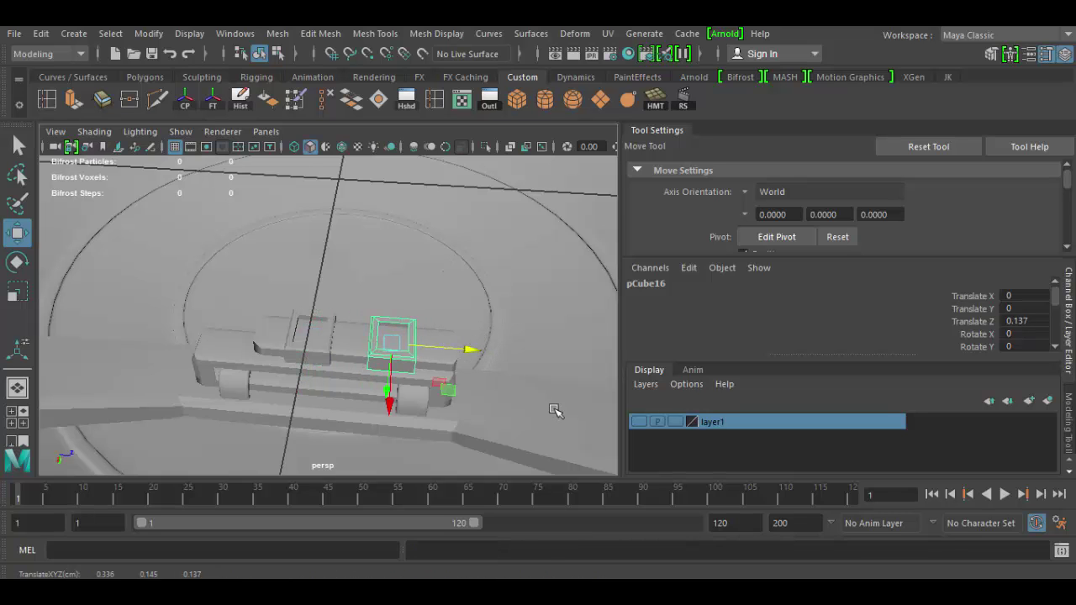
# Narrow the duplicated frame by scaling it along Z to about 0.584.
pyautogui.keyDown('alt'); pyautogui.moveTo(556, 411); pyautogui.dragTo(501, 402); pyautogui.keyUp('alt')
pyautogui.press('r')
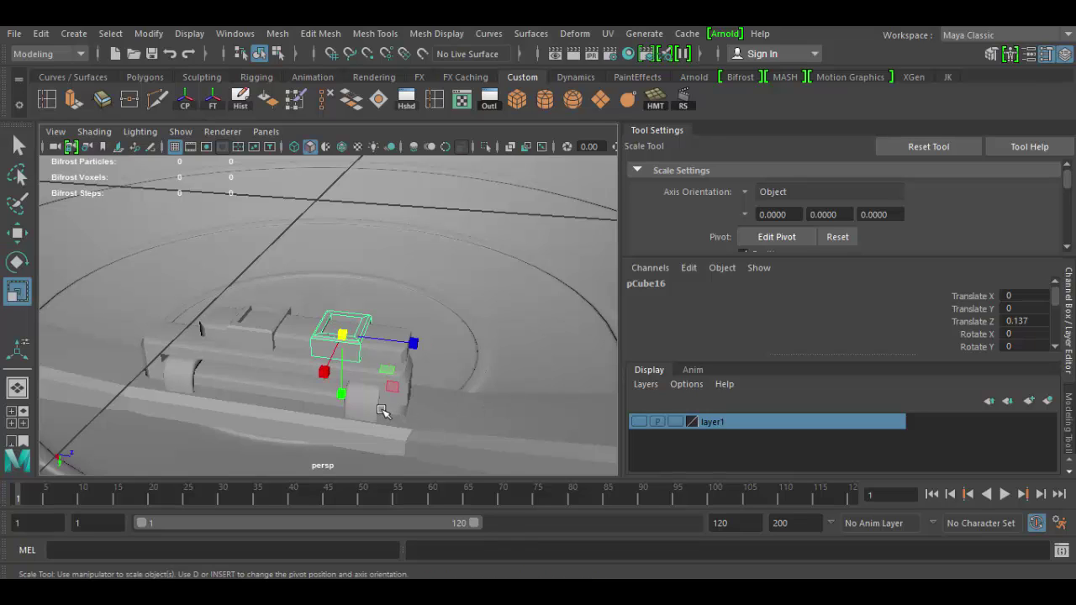
pyautogui.moveTo(418, 343); pyautogui.dragTo(388, 343)
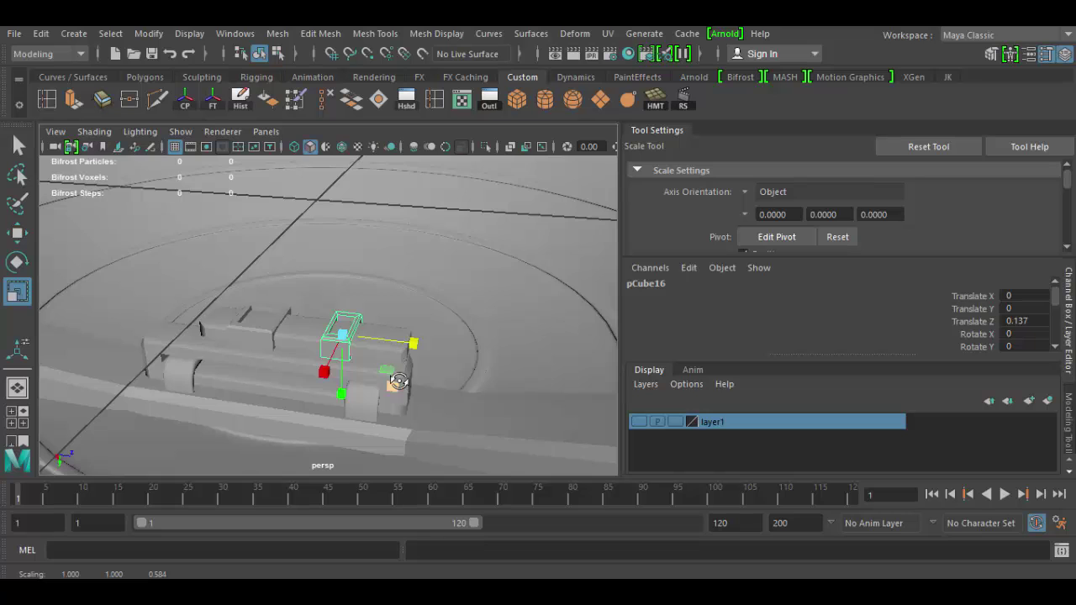
# Duplicate the narrow frame and slide the copy along the strap to about Z 0.183, directly beside the first narrow frame.
pyautogui.keyDown('alt'); pyautogui.moveTo(398, 381); pyautogui.dragTo(414, 402); pyautogui.keyUp('alt')
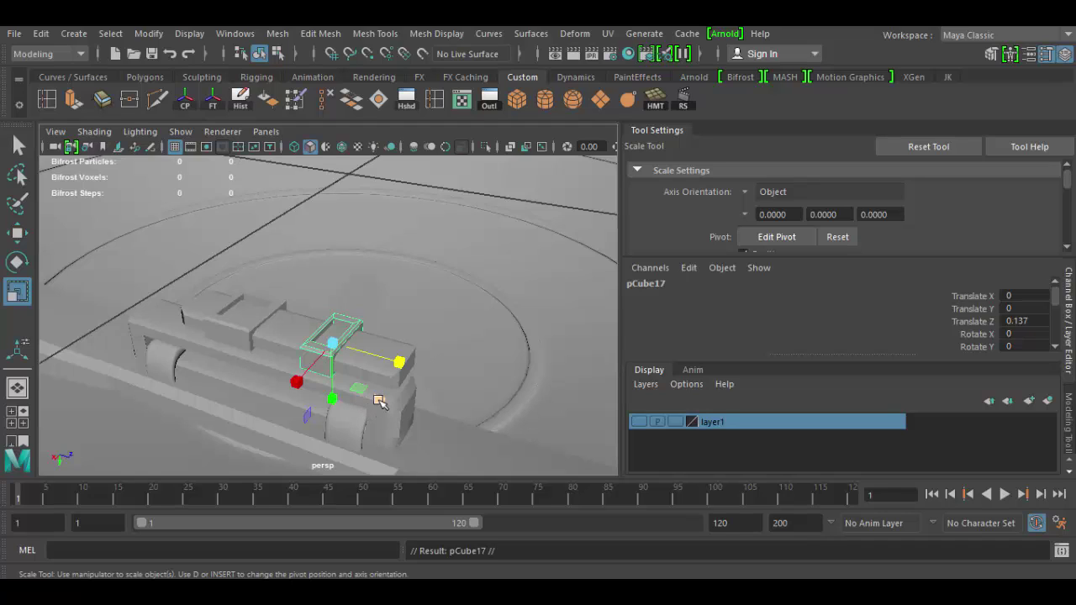
pyautogui.press('w')
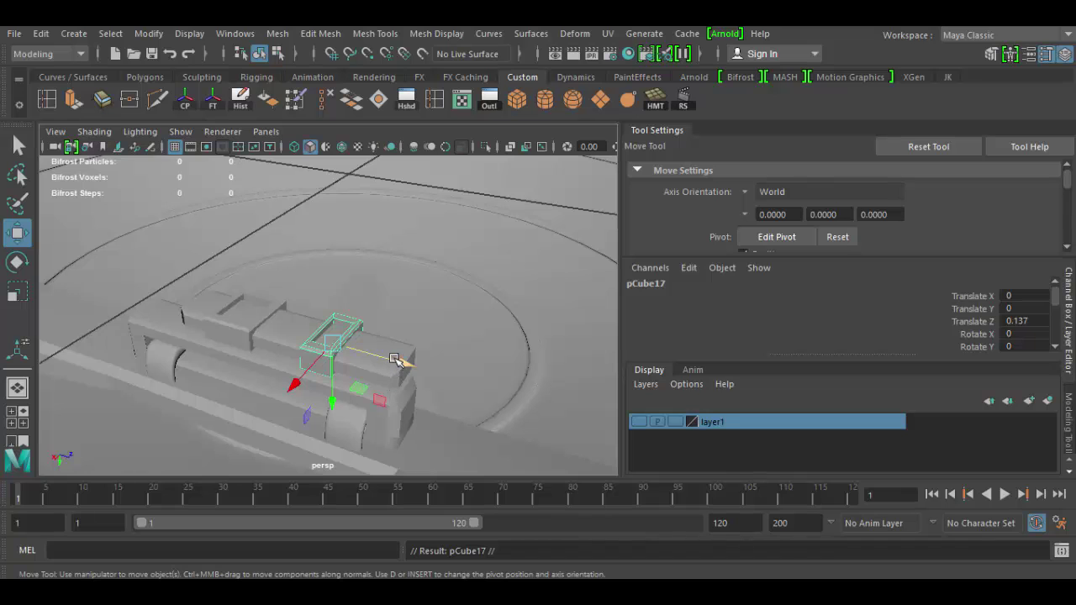
pyautogui.moveTo(395, 360); pyautogui.dragTo(417, 372)
pyautogui.keyDown('alt'); pyautogui.moveTo(417, 373); pyautogui.dragTo(479, 435, button='right'); pyautogui.keyUp('alt')
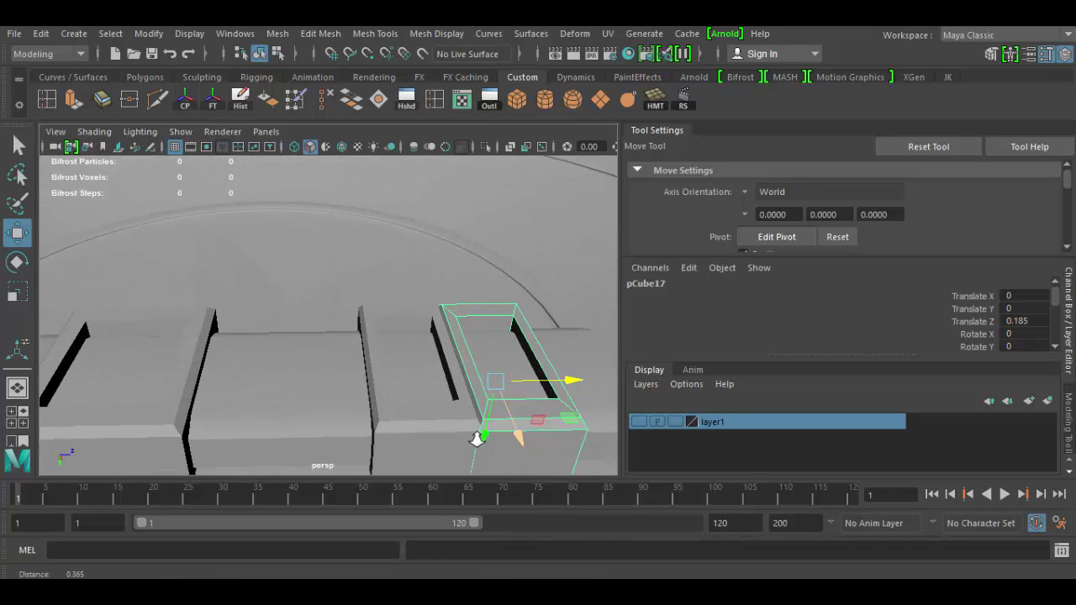
pyautogui.keyDown('alt'); pyautogui.moveTo(496, 432); pyautogui.dragTo(408, 426, button='middle'); pyautogui.keyUp('alt')
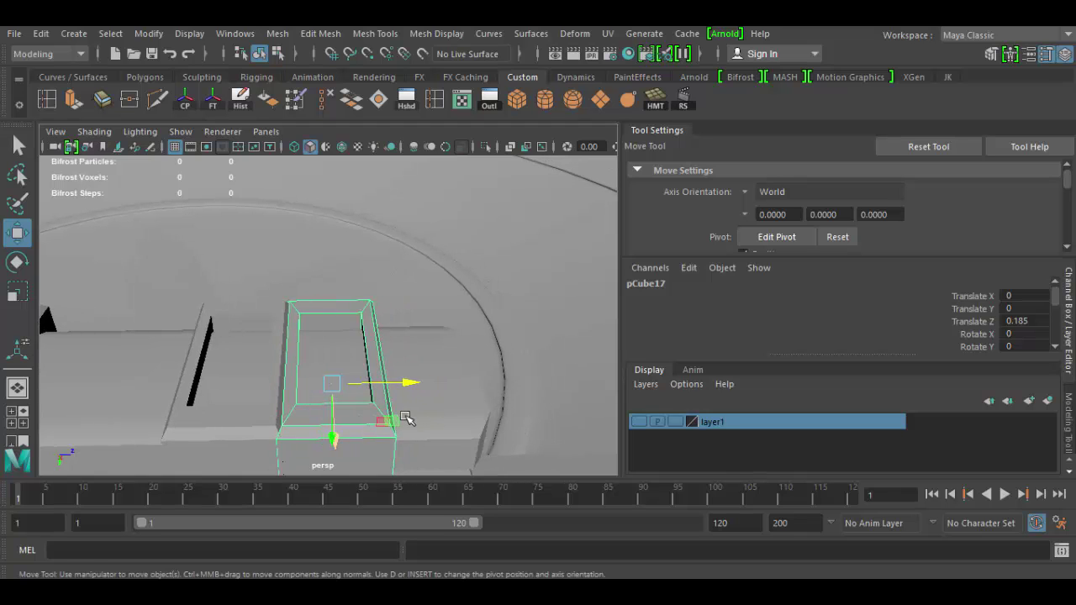
pyautogui.keyDown('alt'); pyautogui.moveTo(406, 418); pyautogui.dragTo(432, 375); pyautogui.keyUp('alt')
pyautogui.keyDown('alt'); pyautogui.moveTo(372, 462); pyautogui.dragTo(328, 440); pyautogui.keyUp('alt')
pyautogui.moveTo(416, 360); pyautogui.dragTo(332, 383)
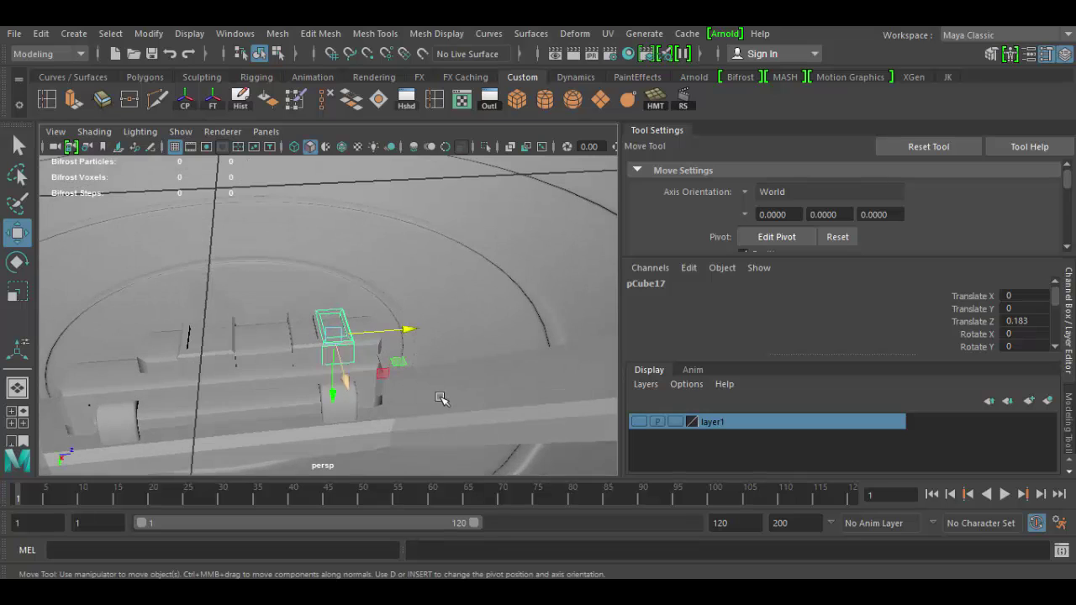
# Examine the buckles and straps in the shield reference photo, and return to Maya.
pyautogui.hotkey('alt', 'Tab')
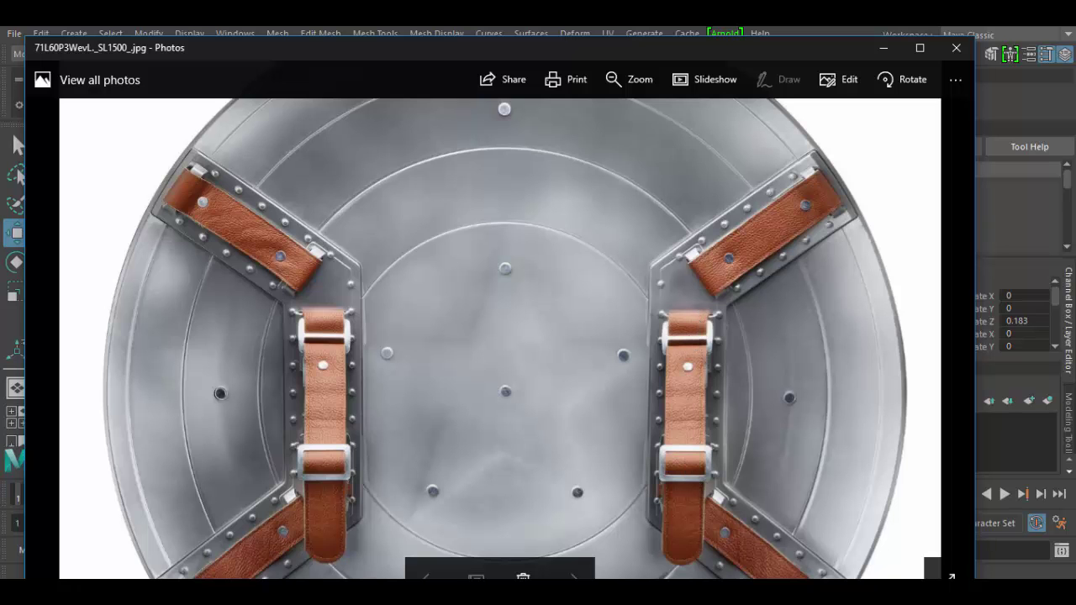
pyautogui.hotkey('alt', 'Tab')
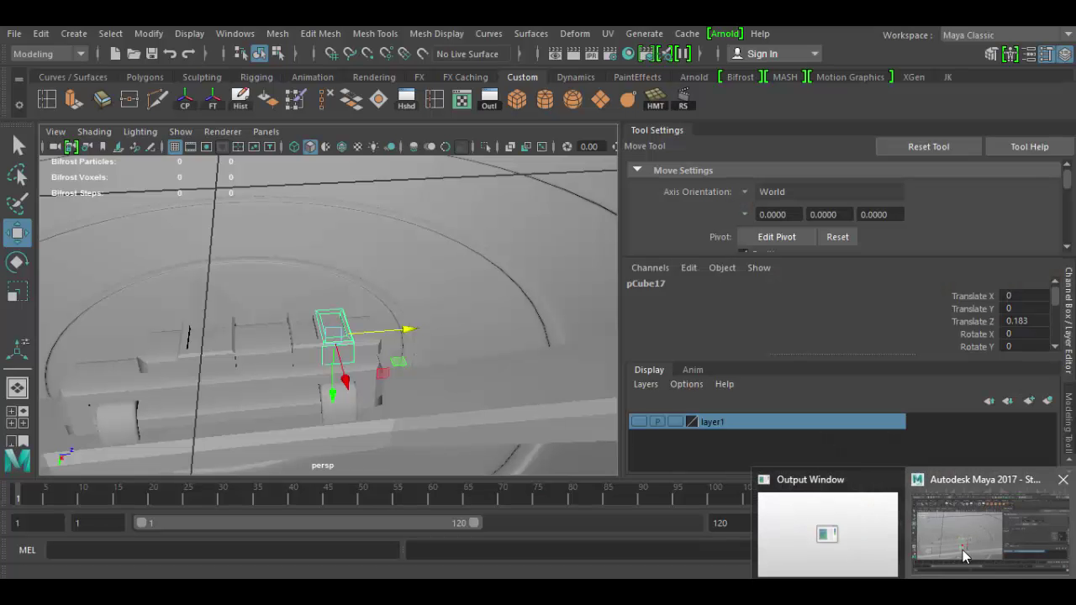
pyautogui.click(962, 550)
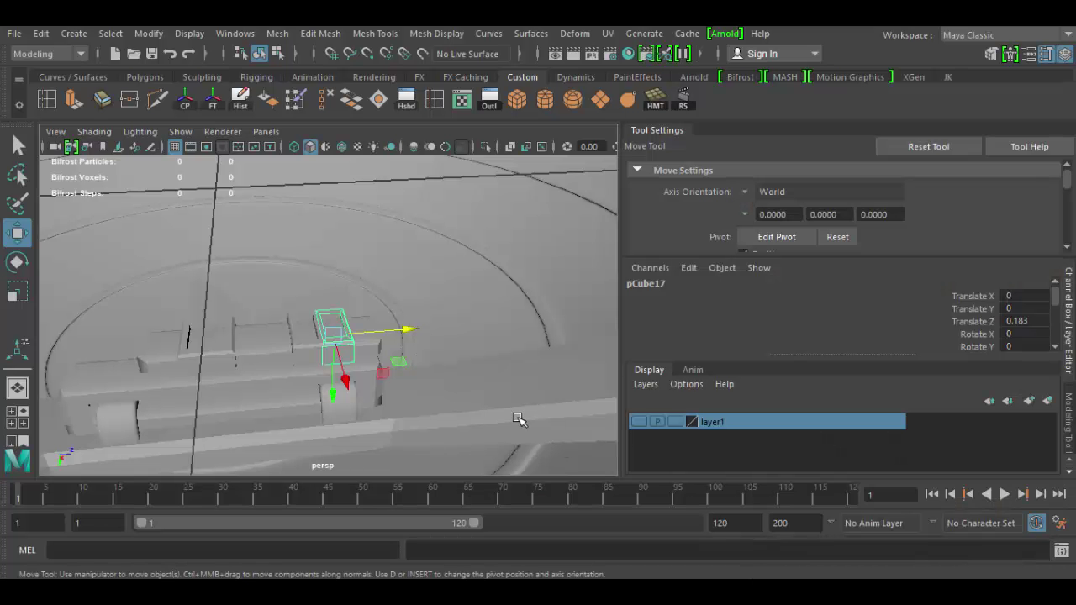
# Select the wide frame and lower it onto the strap to about Y 0.025.
pyautogui.keyDown('alt'); pyautogui.moveTo(364, 340); pyautogui.dragTo(277, 365); pyautogui.keyUp('alt')
pyautogui.click(210, 393)
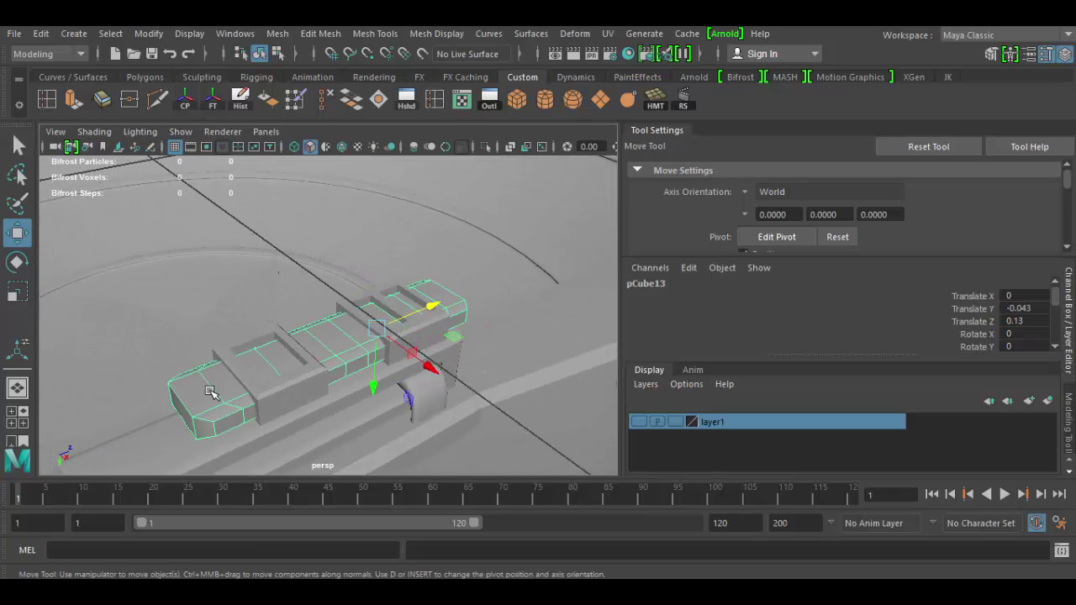
pyautogui.keyDown('alt'); pyautogui.moveTo(210, 392); pyautogui.dragTo(444, 329); pyautogui.keyUp('alt')
pyautogui.keyDown('alt'); pyautogui.moveTo(443, 329); pyautogui.dragTo(455, 354, button='middle'); pyautogui.keyUp('alt')
pyautogui.keyDown('alt'); pyautogui.moveTo(454, 354); pyautogui.dragTo(323, 393); pyautogui.keyUp('alt')
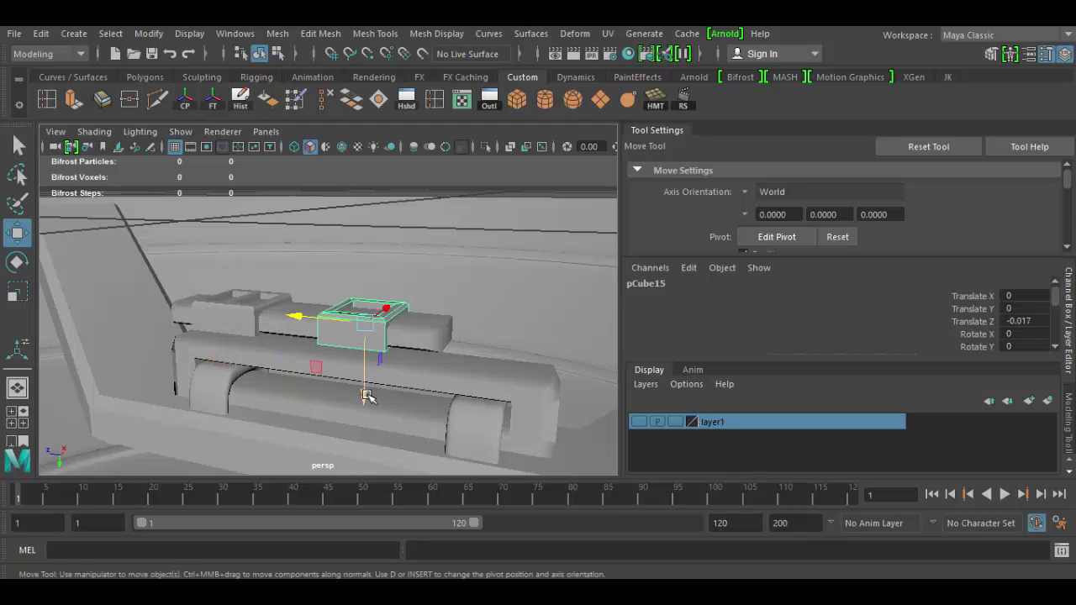
pyautogui.moveTo(367, 396); pyautogui.dragTo(367, 410)
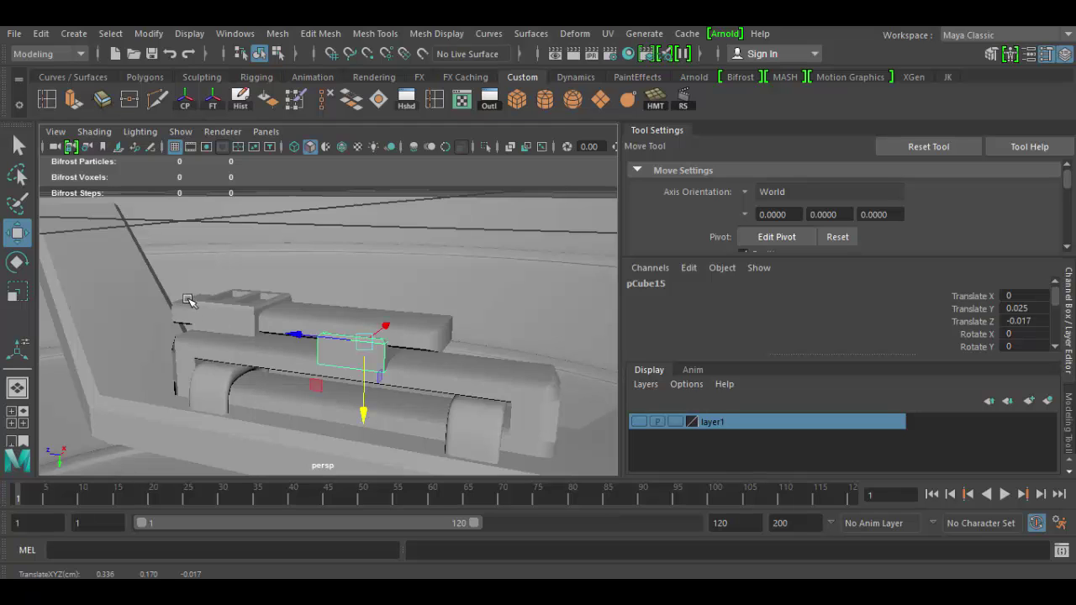
# Select both narrow frames together and lower them onto the strap to about Y 0.03.
pyautogui.click(211, 315)
pyautogui.keyDown('alt'); pyautogui.moveTo(210, 315); pyautogui.dragTo(261, 402); pyautogui.keyUp('alt')
pyautogui.click(225, 309)
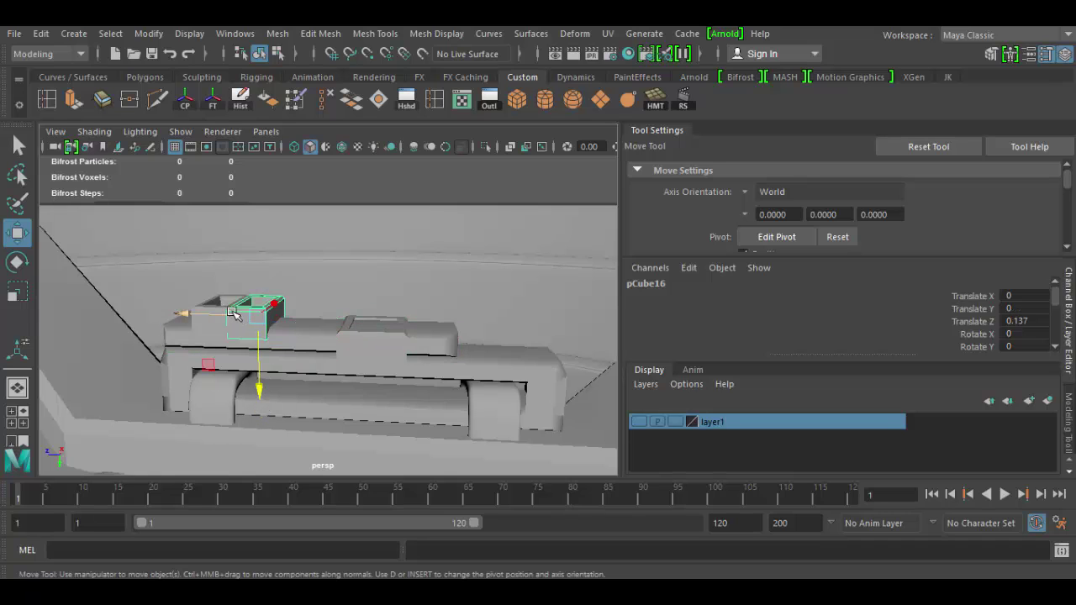
pyautogui.hotkey('shift', 'd')
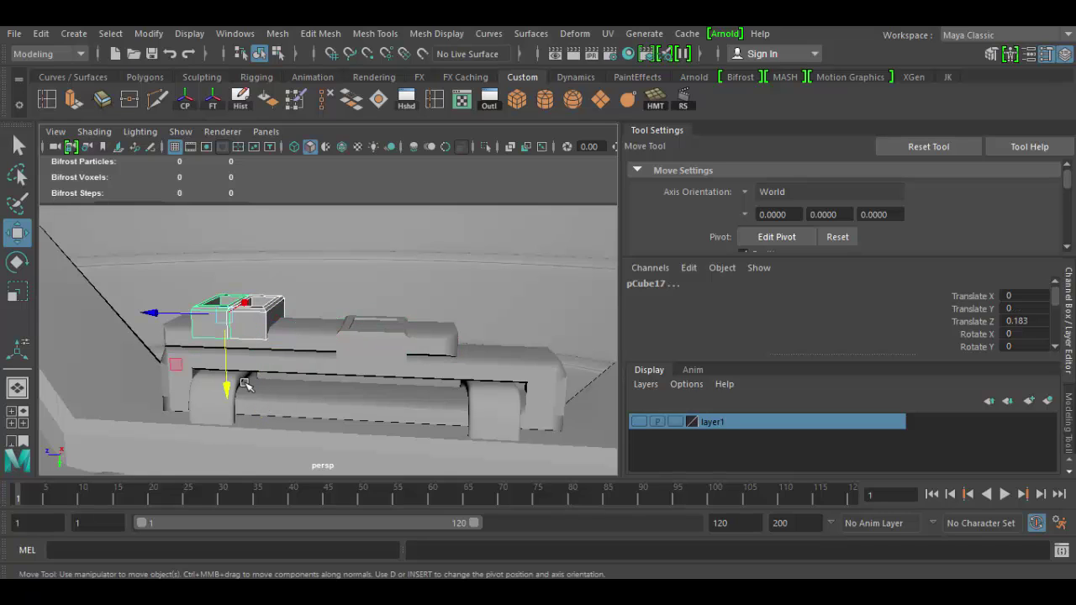
pyautogui.moveTo(228, 382); pyautogui.dragTo(228, 400)
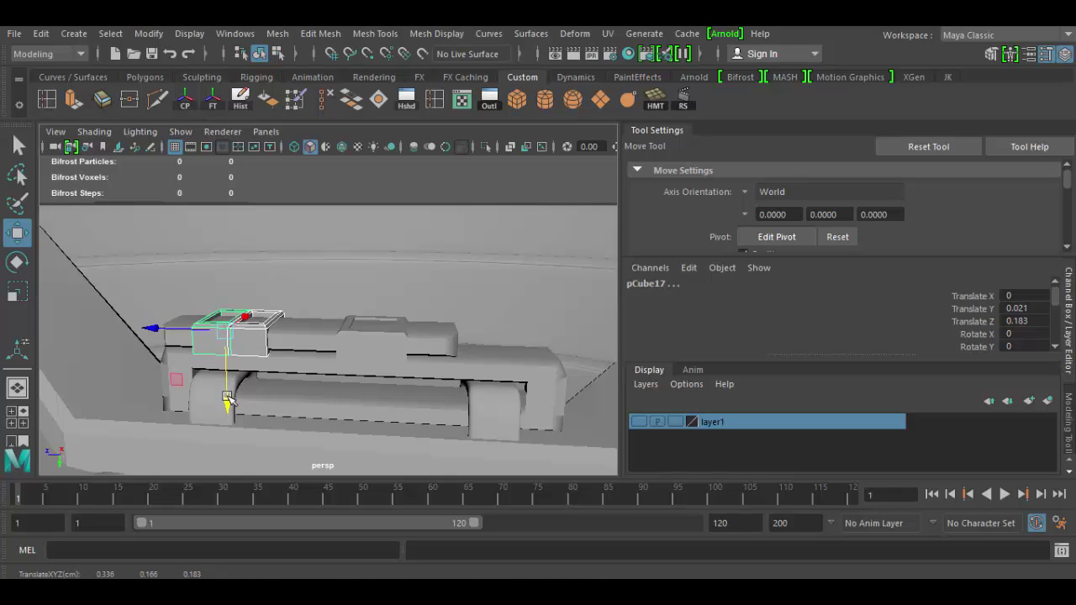
pyautogui.keyDown('alt'); pyautogui.moveTo(406, 373); pyautogui.dragTo(353, 392); pyautogui.keyUp('alt')
pyautogui.scroll(3, 454, 418)
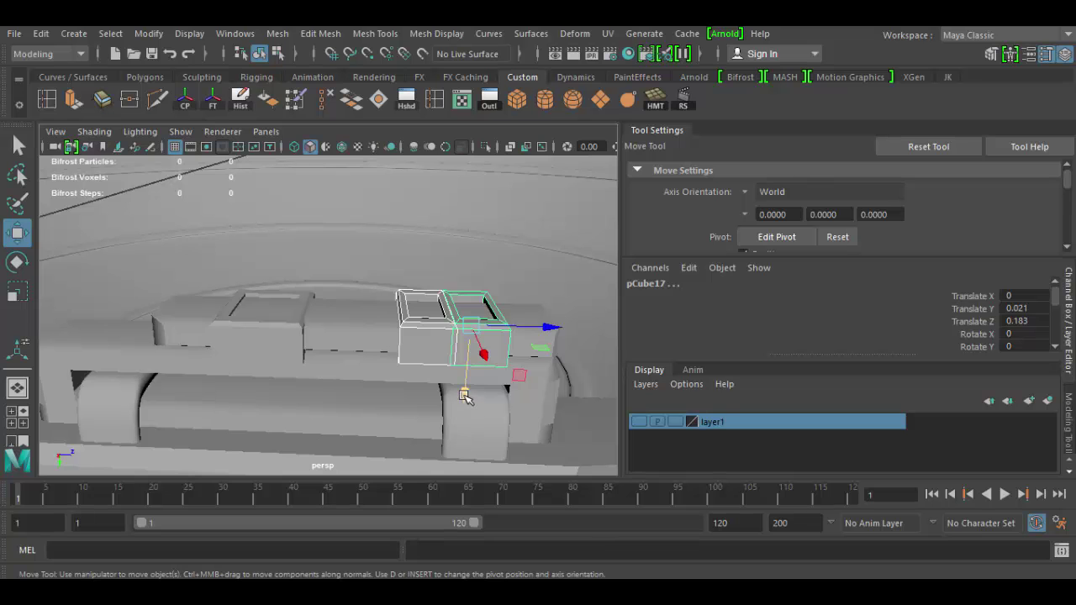
pyautogui.moveTo(464, 397); pyautogui.dragTo(464, 399)
# Select the upper strap and move it down inside the frames to about Y -0.024.
pyautogui.keyDown('alt'); pyautogui.moveTo(341, 403); pyautogui.dragTo(433, 376); pyautogui.keyUp('alt')
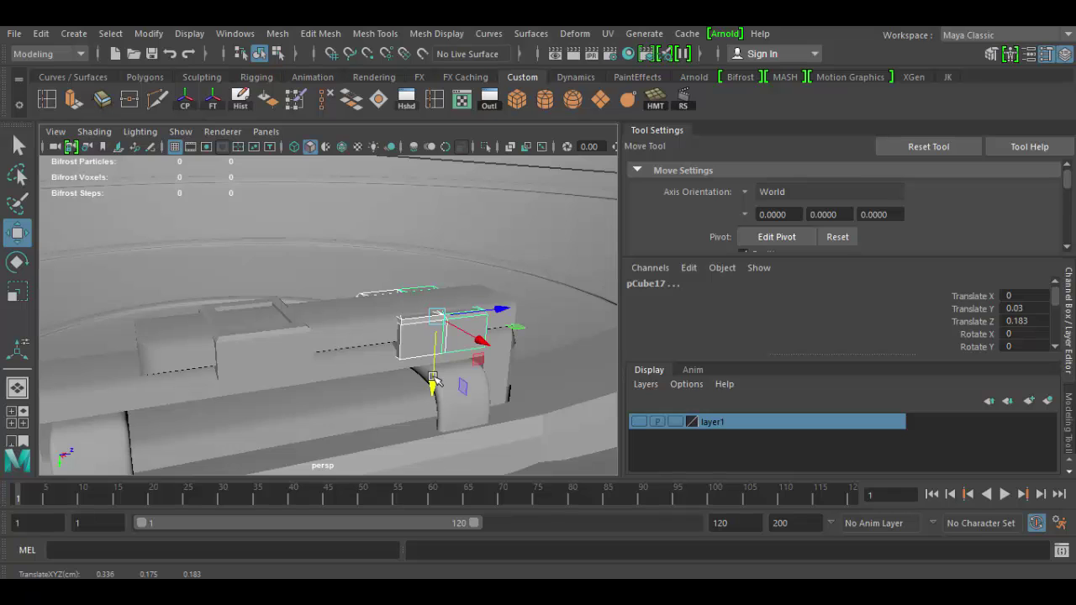
pyautogui.keyDown('alt'); pyautogui.moveTo(433, 376); pyautogui.dragTo(368, 360); pyautogui.keyUp('alt')
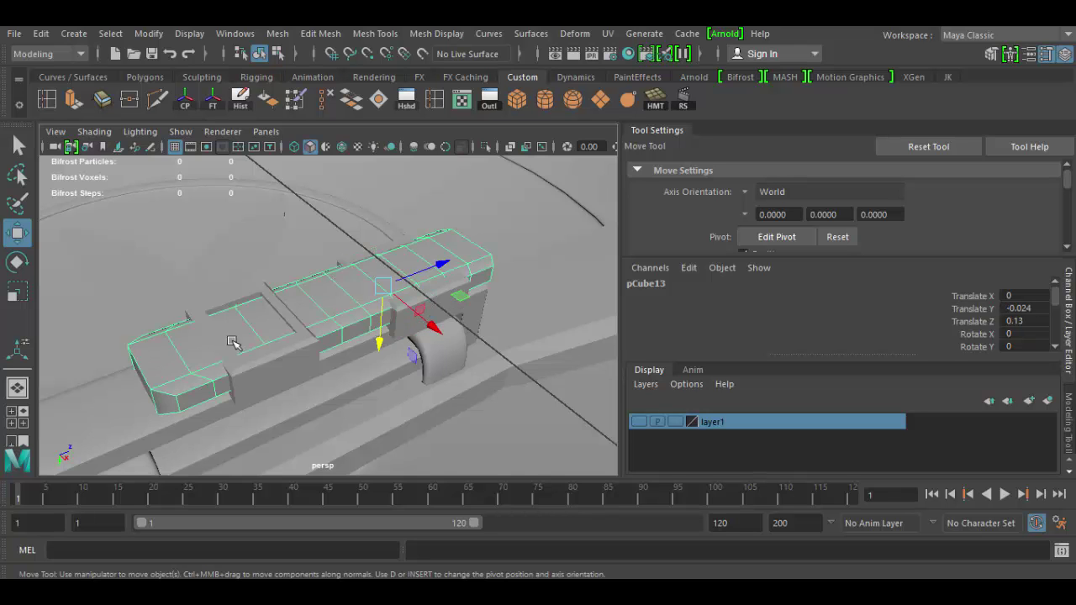
pyautogui.keyDown('alt'); pyautogui.moveTo(233, 341); pyautogui.dragTo(240, 374); pyautogui.keyUp('alt')
# Select the upper strap's crosswise vertices inside the wide frame and enable soft selection with a reduced falloff radius.
pyautogui.moveTo(250, 313); pyautogui.dragTo(175, 188, button='right')
pyautogui.keyDown('alt'); pyautogui.moveTo(339, 337); pyautogui.dragTo(311, 324); pyautogui.keyUp('alt')
pyautogui.moveTo(292, 363)
pyautogui.mouseDown()
pyautogui.moveTo(281, 396)
pyautogui.moveTo(328, 368)
pyautogui.moveTo(304, 373)
pyautogui.mouseUp()
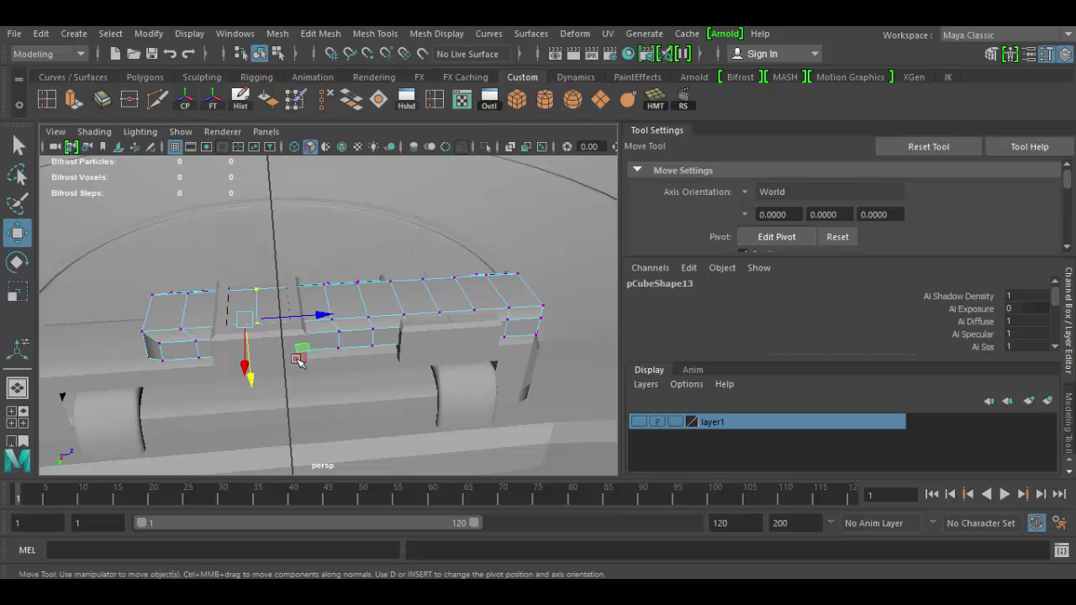
pyautogui.press('b')
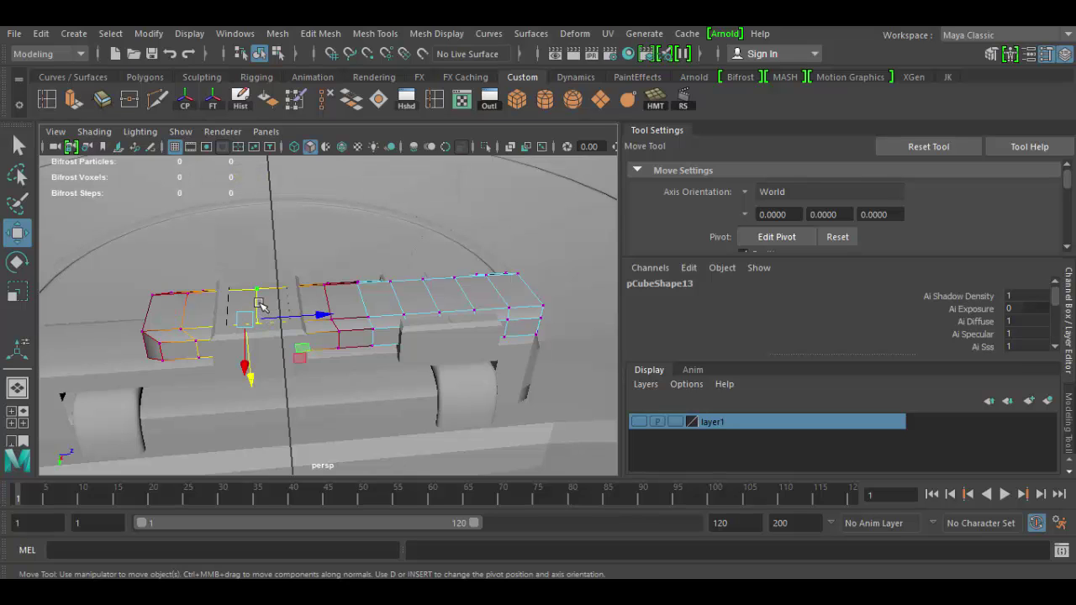
pyautogui.moveTo(262, 305)
pyautogui.mouseDown()
pyautogui.moveTo(240, 308)
pyautogui.moveTo(376, 307)
pyautogui.moveTo(266, 308)
pyautogui.mouseUp()
pyautogui.moveTo(305, 310); pyautogui.dragTo(312, 311)
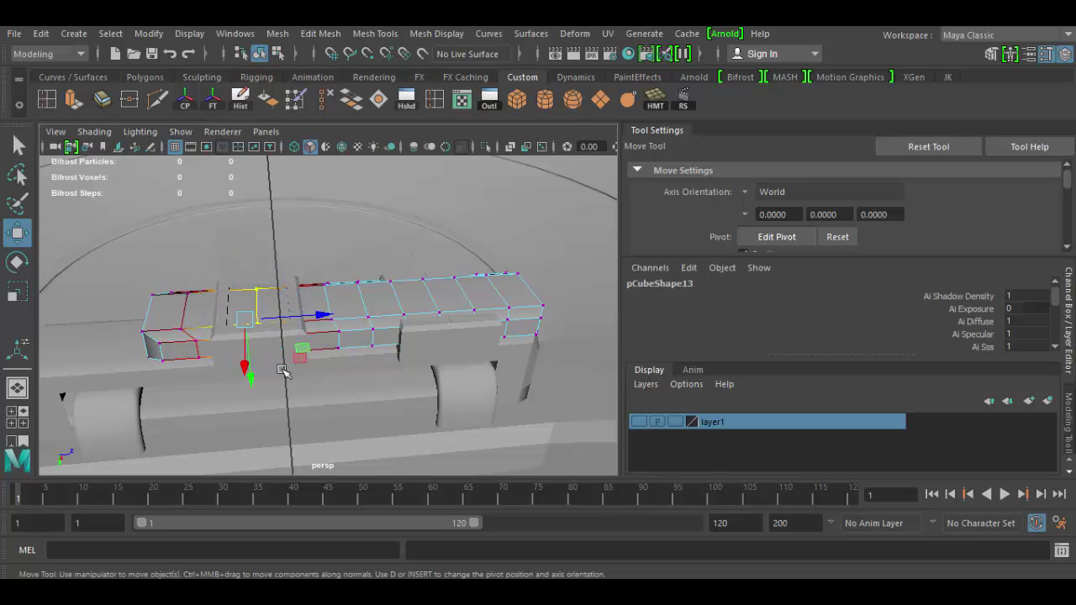
# Push the soft-selected vertices down so the strap dips through the wide frame.
pyautogui.keyDown('alt'); pyautogui.moveTo(222, 384); pyautogui.dragTo(385, 340); pyautogui.keyUp('alt')
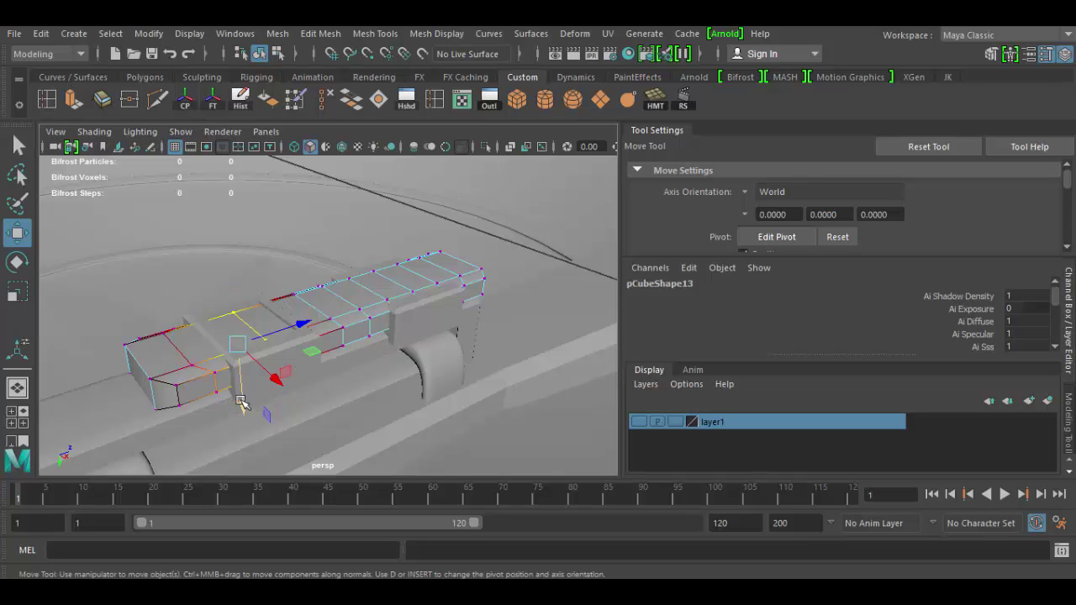
pyautogui.moveTo(240, 402); pyautogui.dragTo(242, 411)
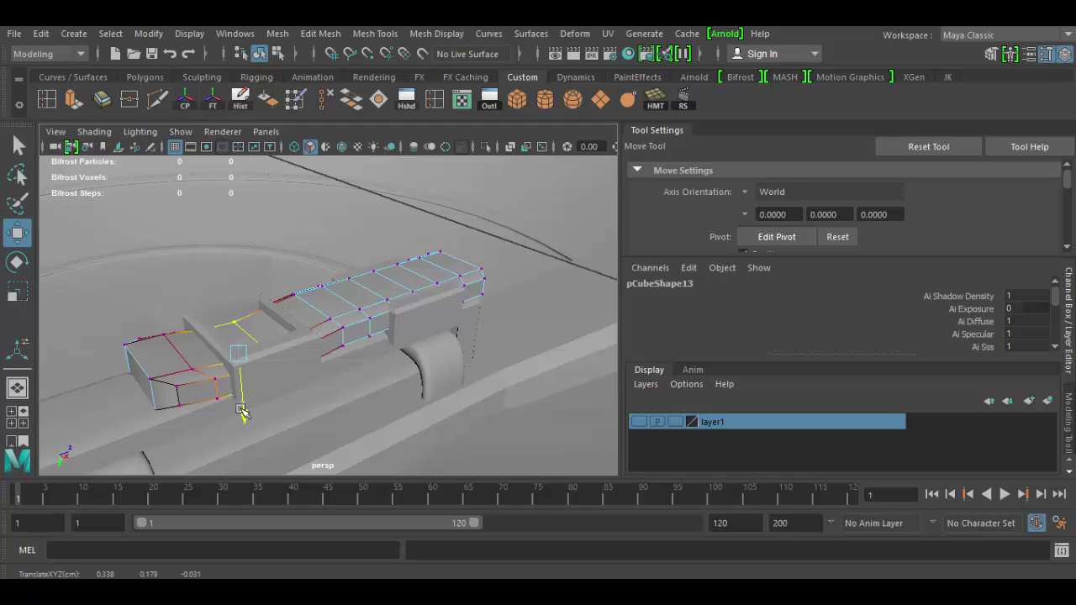
pyautogui.moveTo(241, 410); pyautogui.dragTo(241, 410)
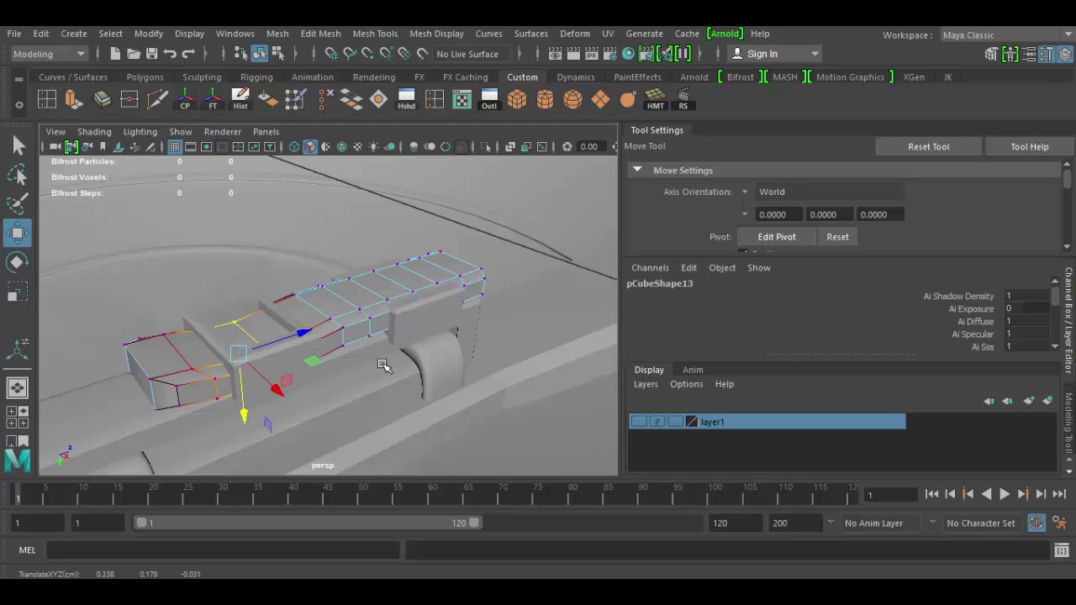
# Push down the strap vertices inside the first narrow frame, and lower the vertices at the strap end beyond the narrow frames.
pyautogui.keyDown('alt'); pyautogui.moveTo(397, 370); pyautogui.dragTo(249, 372); pyautogui.keyUp('alt')
pyautogui.moveTo(258, 263); pyautogui.dragTo(372, 415)
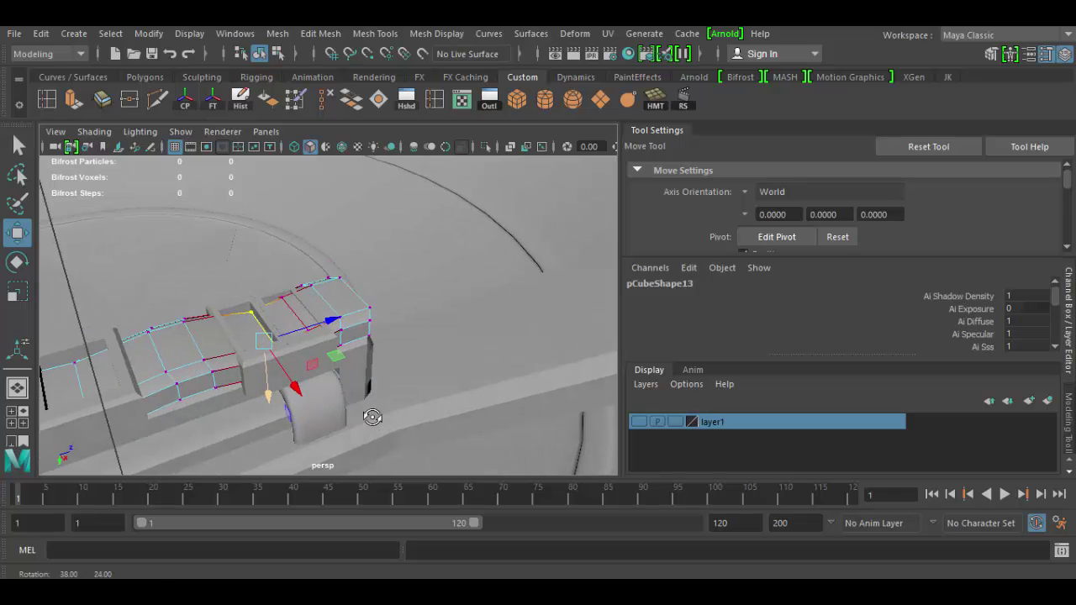
pyautogui.keyDown('alt'); pyautogui.moveTo(336, 378); pyautogui.dragTo(365, 378); pyautogui.keyUp('alt')
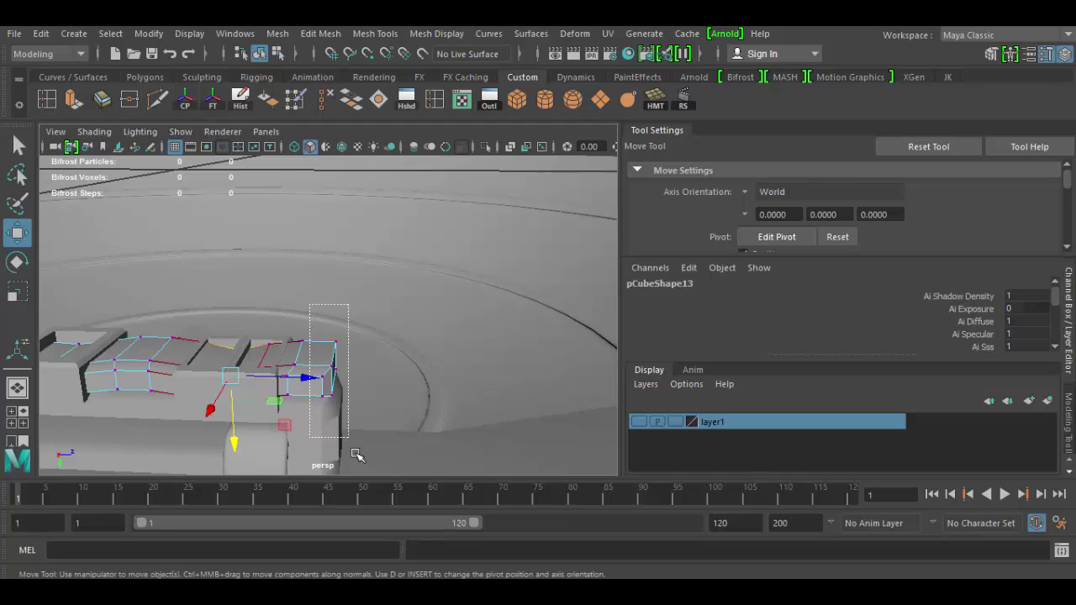
pyautogui.moveTo(357, 454); pyautogui.dragTo(367, 468)
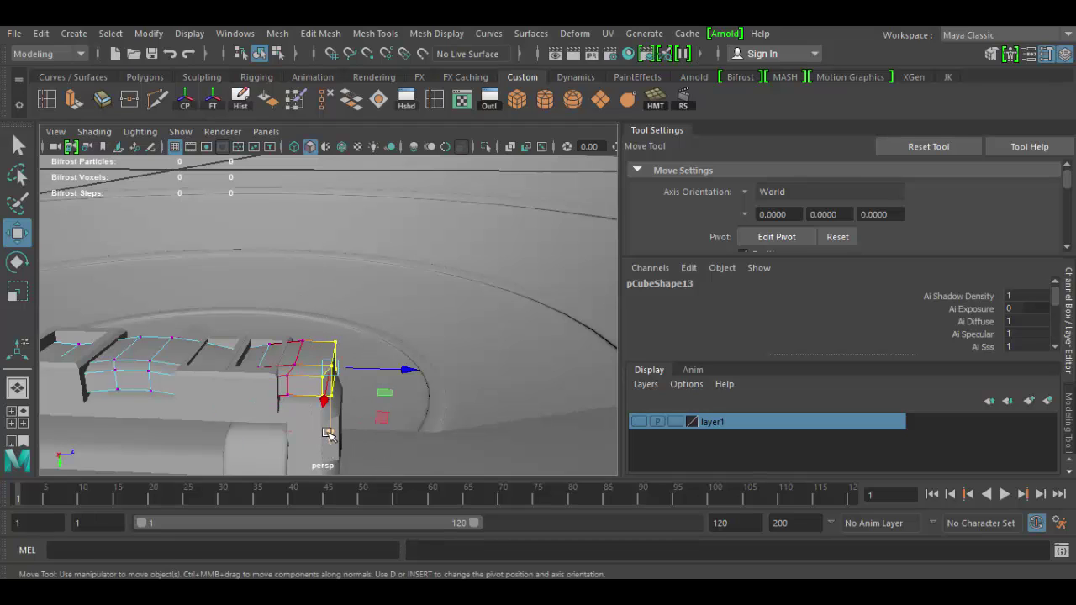
pyautogui.moveTo(328, 433); pyautogui.dragTo(329, 447, button='middle')
pyautogui.keyDown('alt'); pyautogui.moveTo(334, 446); pyautogui.dragTo(403, 413); pyautogui.keyUp('alt')
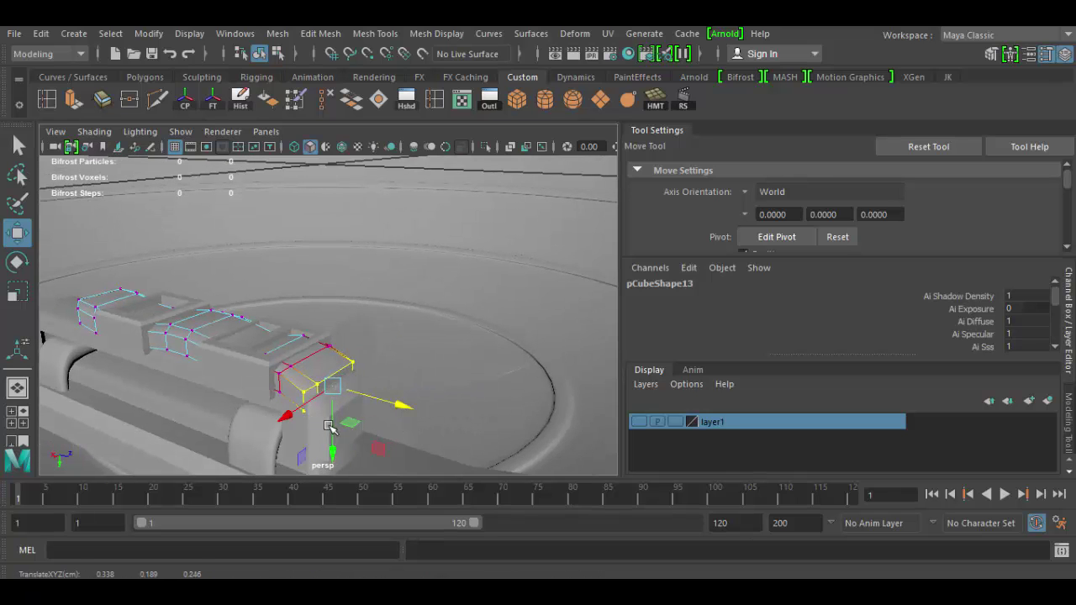
# Select the vertices at the strap end beyond the wide frame and lower them towards the strap underneath.
pyautogui.keyDown('alt'); pyautogui.moveTo(330, 443); pyautogui.dragTo(320, 398); pyautogui.keyUp('alt')
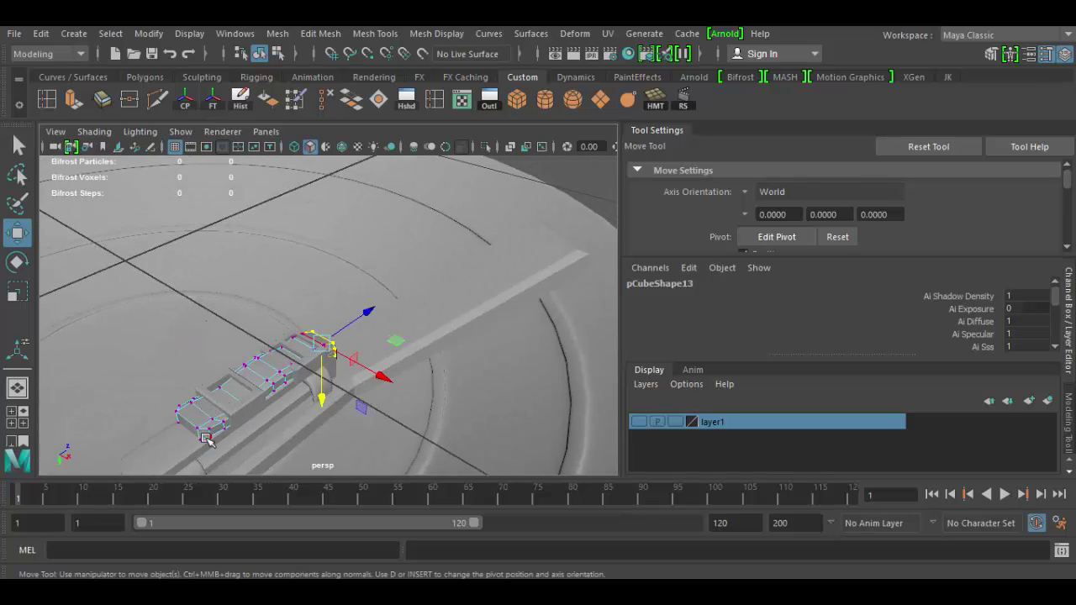
pyautogui.keyDown('alt'); pyautogui.moveTo(208, 440); pyautogui.dragTo(300, 468); pyautogui.keyUp('alt')
pyautogui.keyDown('alt'); pyautogui.moveTo(348, 403); pyautogui.dragTo(364, 300); pyautogui.keyUp('alt')
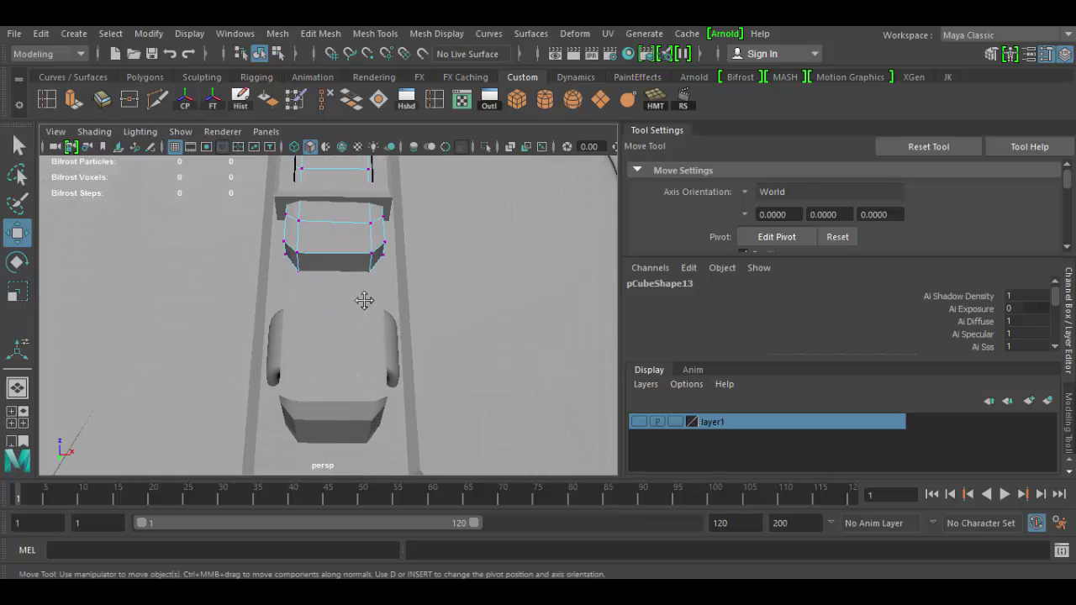
pyautogui.keyDown('alt'); pyautogui.moveTo(326, 354); pyautogui.dragTo(328, 379); pyautogui.keyUp('alt')
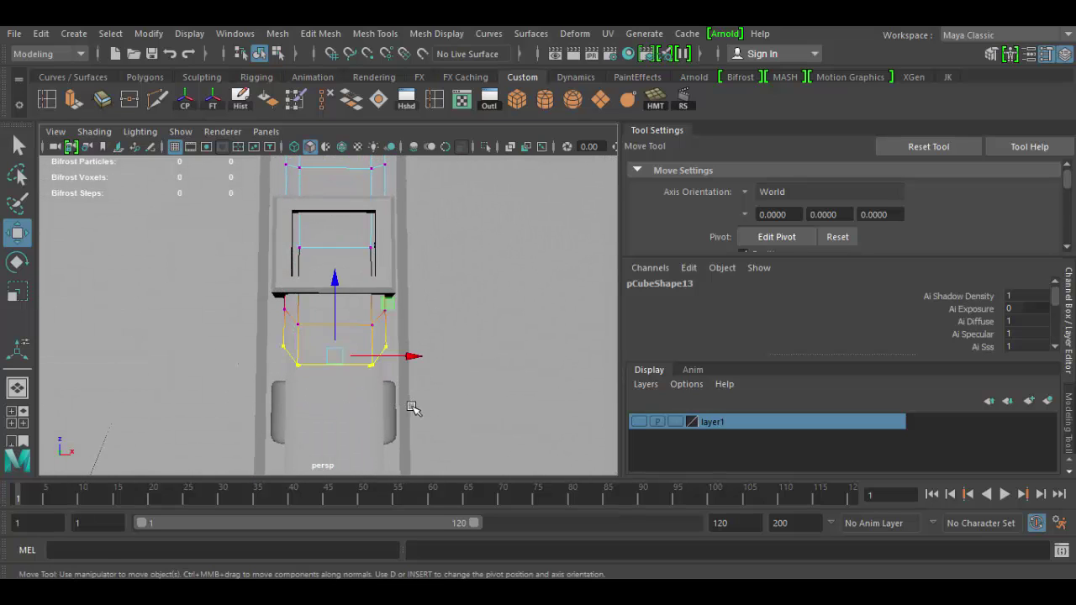
pyautogui.keyDown('alt'); pyautogui.moveTo(413, 409); pyautogui.dragTo(318, 433); pyautogui.keyUp('alt')
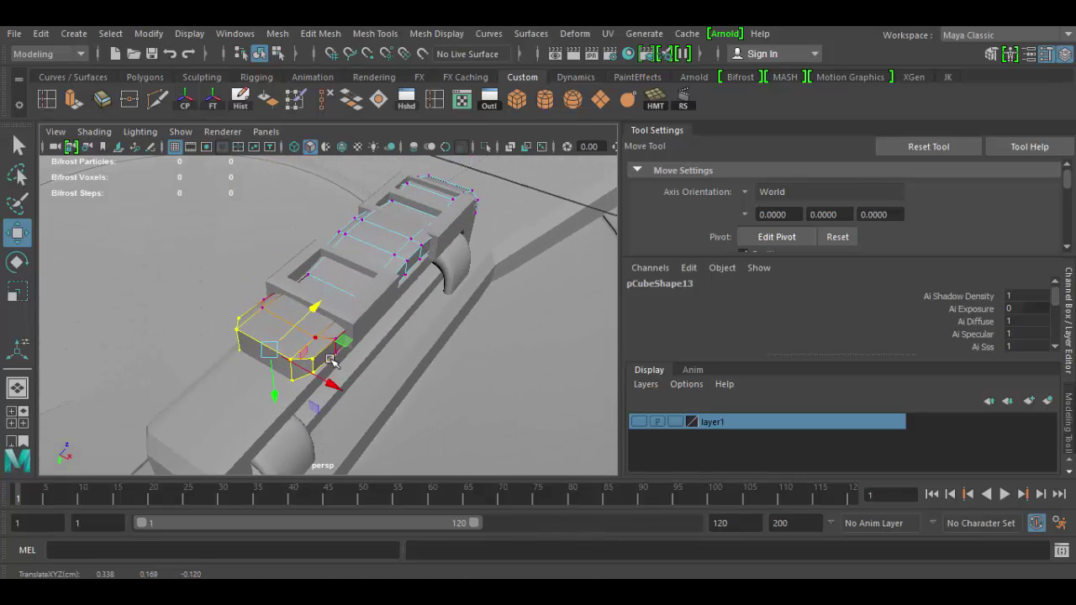
pyautogui.keyDown('alt'); pyautogui.moveTo(333, 361); pyautogui.dragTo(361, 366); pyautogui.keyUp('alt')
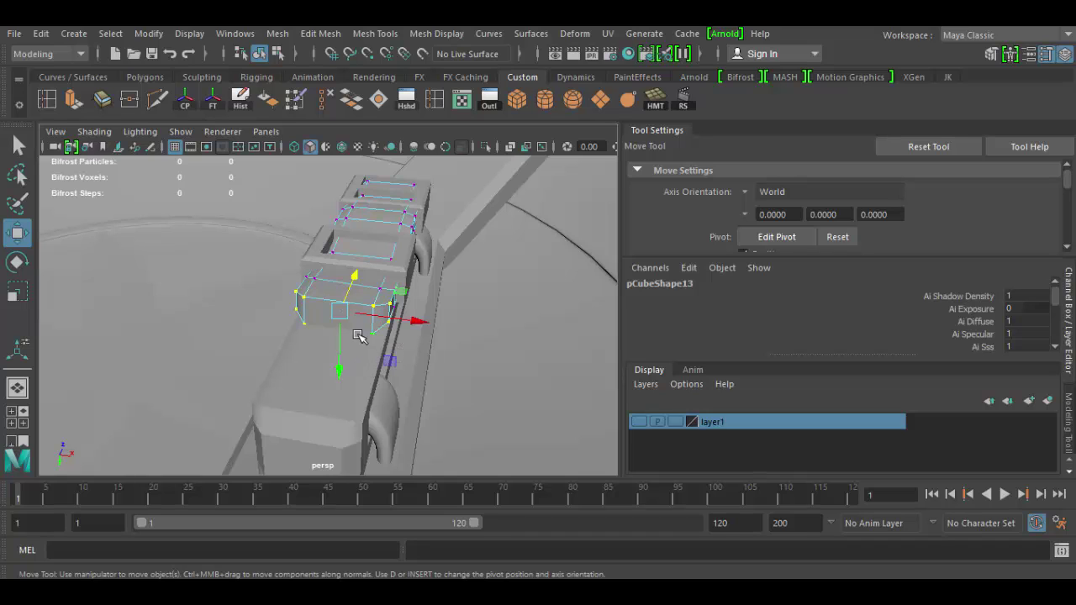
# Select the crosswise edges on the upper strap's end face beyond the wide frame and move them slightly outward, away from the frame.
pyautogui.moveTo(317, 302); pyautogui.dragTo(313, 186, button='right')
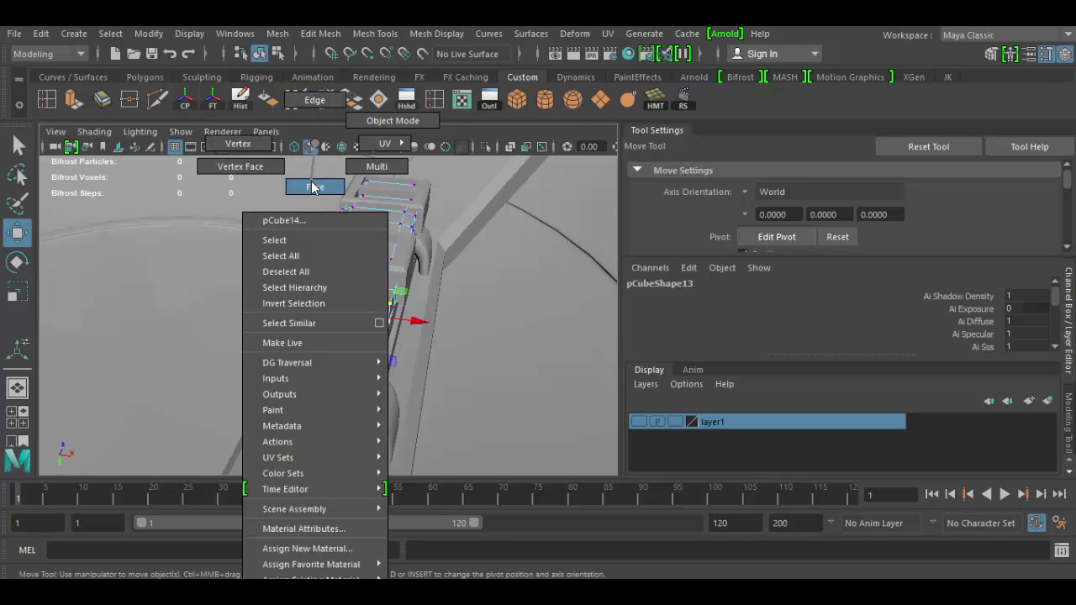
pyautogui.moveTo(315, 135); pyautogui.dragTo(314, 102, button='right')
pyautogui.click(354, 301)
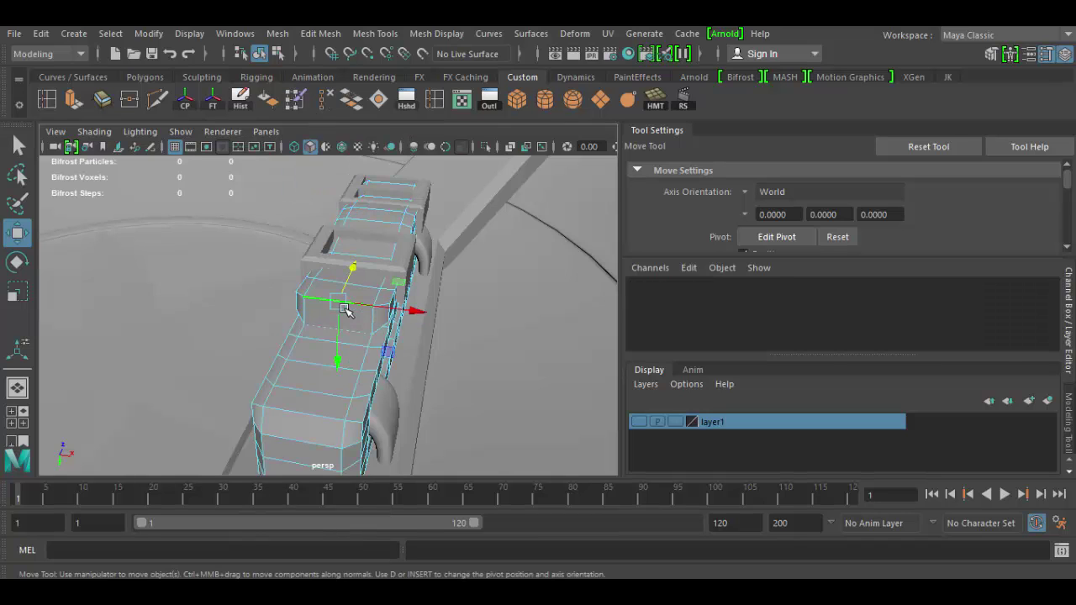
pyautogui.click(366, 332)
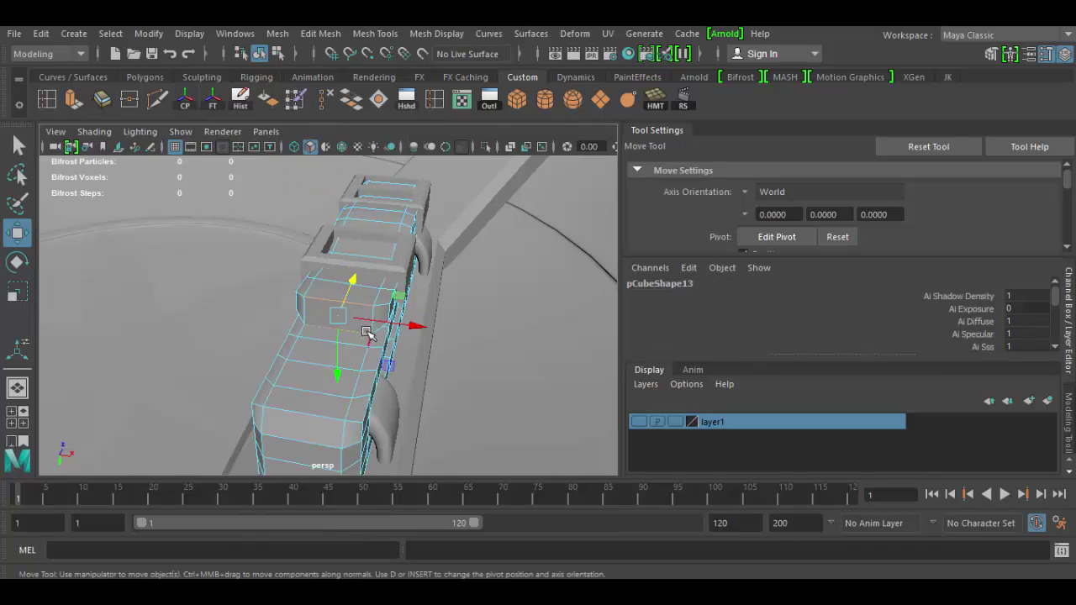
pyautogui.moveTo(350, 281); pyautogui.dragTo(353, 287)
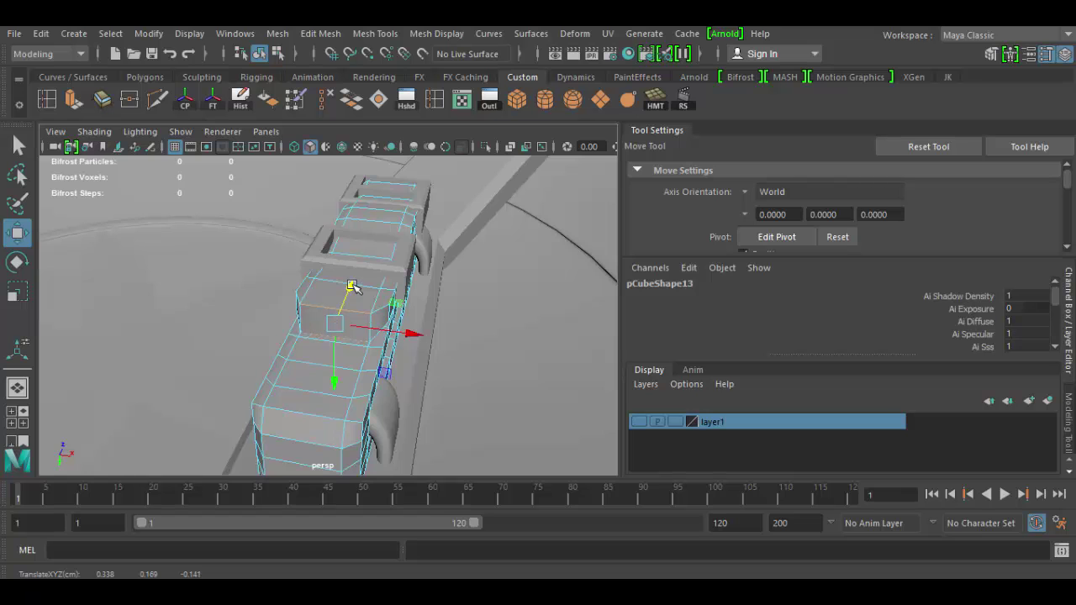
pyautogui.keyDown('alt'); pyautogui.moveTo(443, 329); pyautogui.dragTo(337, 314); pyautogui.keyUp('alt')
pyautogui.press('r')
pyautogui.keyDown('alt'); pyautogui.moveTo(422, 322); pyautogui.dragTo(286, 301); pyautogui.keyUp('alt')
# Return to object selection and turn on smooth mesh preview for both the lower and the upper strap.
pyautogui.rightClick(265, 311)
pyautogui.moveTo(265, 311); pyautogui.dragTo(311, 212, button='right')
pyautogui.keyDown('alt'); pyautogui.moveTo(294, 304); pyautogui.dragTo(348, 318); pyautogui.keyUp('alt')
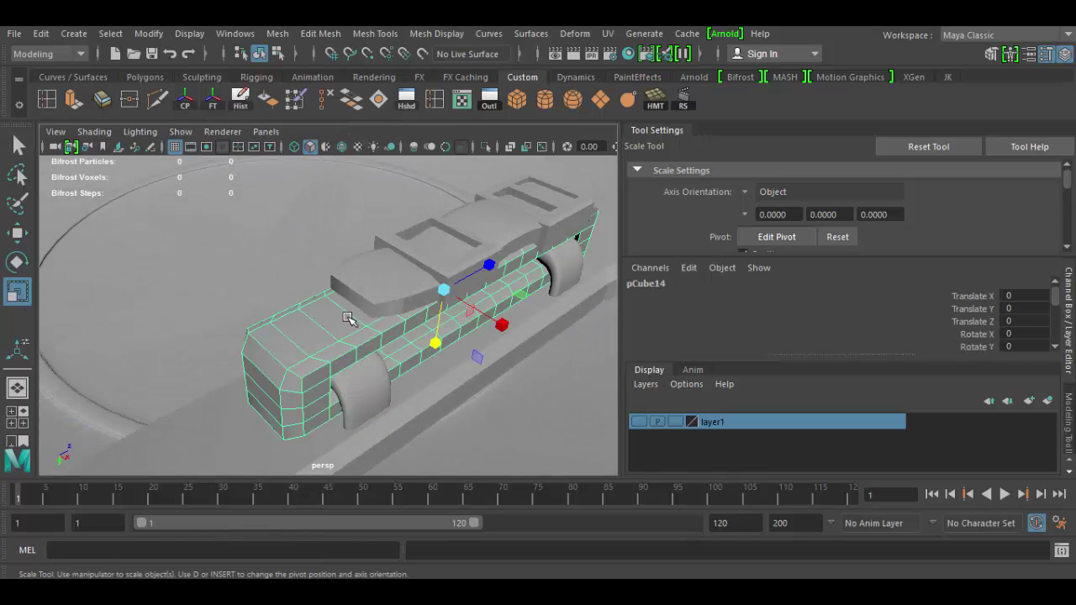
pyautogui.press('3')
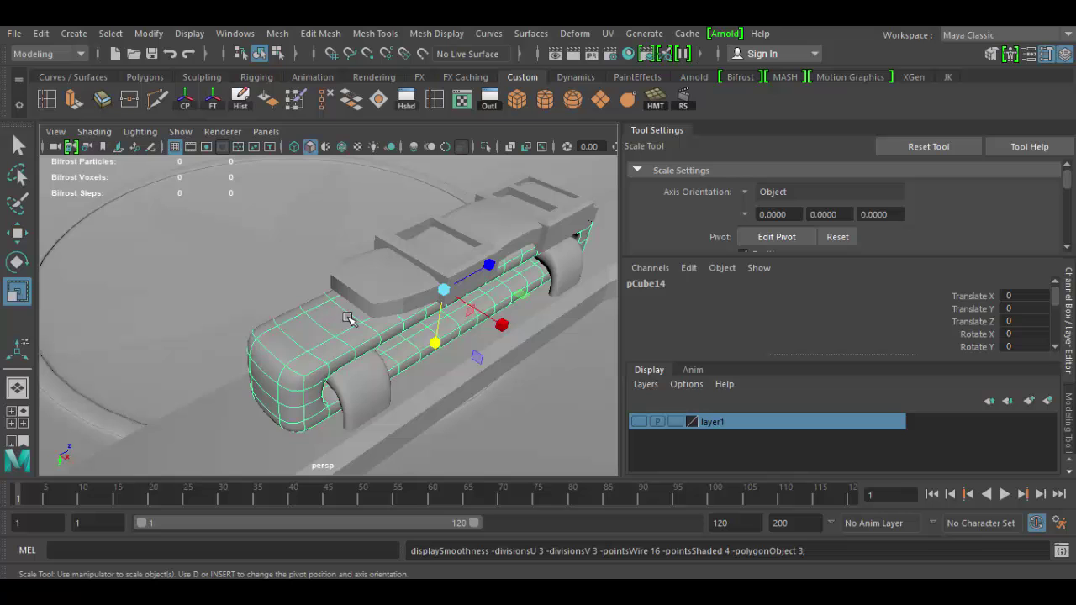
pyautogui.click(386, 301)
pyautogui.press('3')
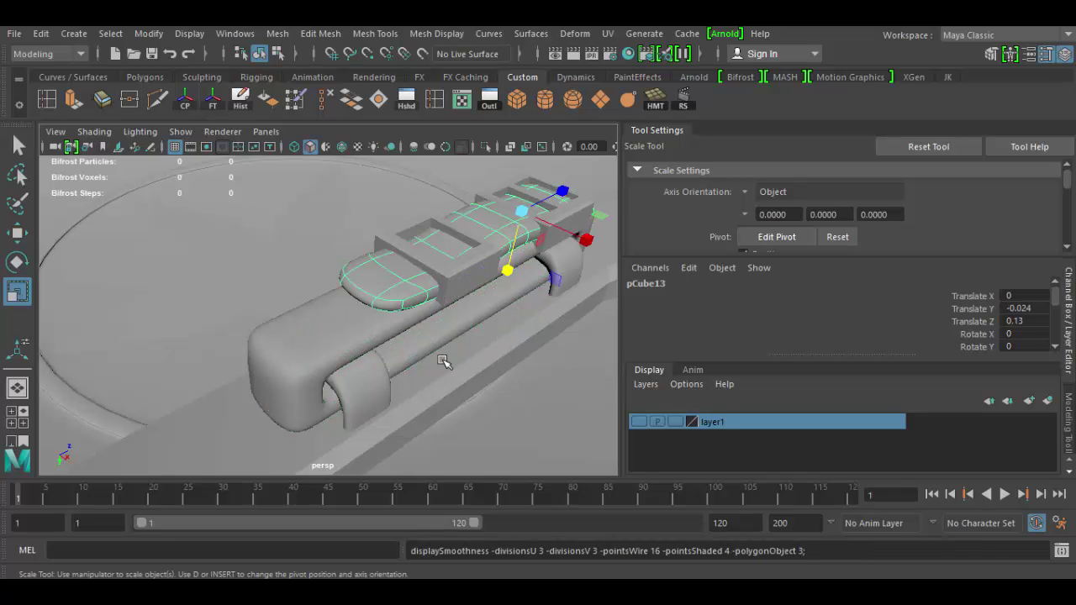
# Examine the smoothed straps and frame buckles from several angles, along with the whole back of the shield.
pyautogui.keyDown('alt'); pyautogui.moveTo(443, 362); pyautogui.dragTo(318, 388); pyautogui.keyUp('alt')
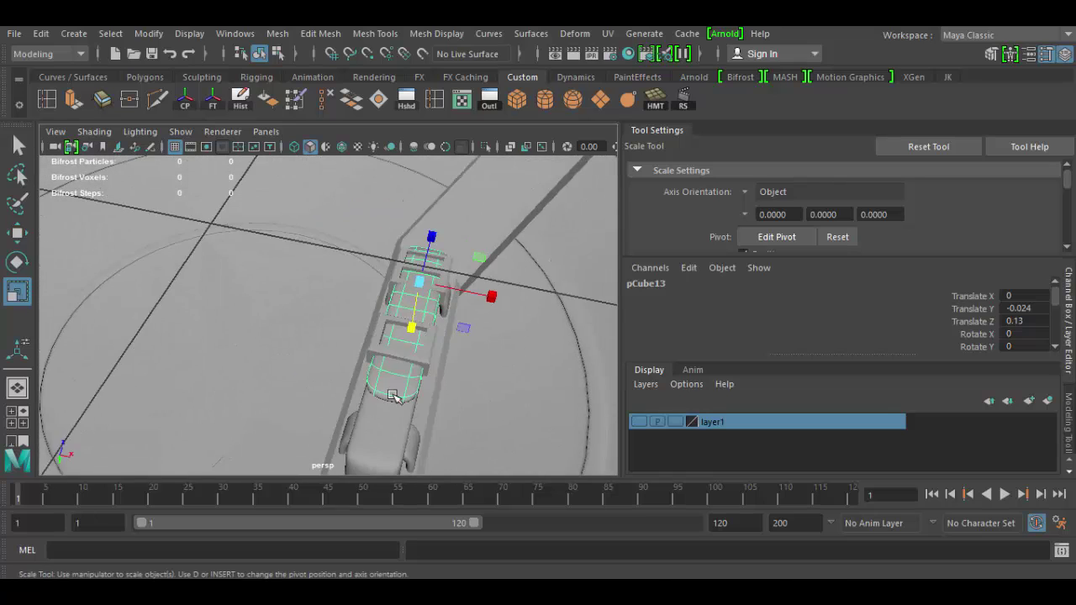
pyautogui.keyDown('alt'); pyautogui.moveTo(392, 396); pyautogui.dragTo(425, 388); pyautogui.keyUp('alt')
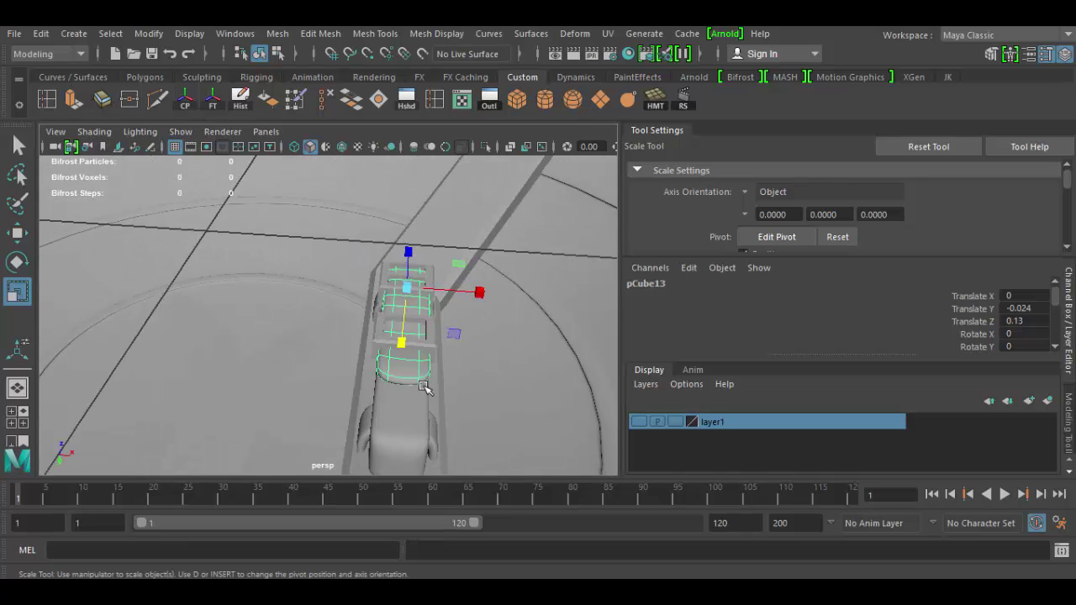
pyautogui.keyDown('alt'); pyautogui.moveTo(424, 389); pyautogui.dragTo(380, 367, button='middle'); pyautogui.keyUp('alt')
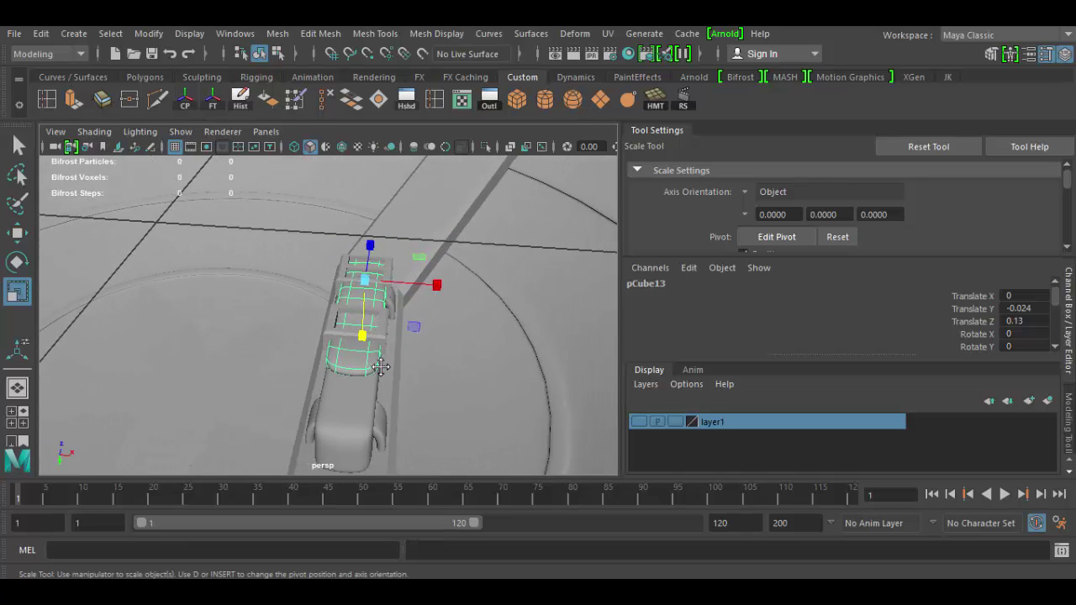
pyautogui.keyDown('alt'); pyautogui.moveTo(310, 390); pyautogui.dragTo(311, 332); pyautogui.keyUp('alt')
pyautogui.keyDown('alt'); pyautogui.moveTo(311, 332); pyautogui.dragTo(329, 348, button='right'); pyautogui.keyUp('alt')
pyautogui.keyDown('alt'); pyautogui.moveTo(329, 348); pyautogui.dragTo(311, 398); pyautogui.keyUp('alt')
pyautogui.keyDown('alt'); pyautogui.moveTo(312, 398); pyautogui.dragTo(296, 328, button='right'); pyautogui.keyUp('alt')
pyautogui.keyDown('alt'); pyautogui.moveTo(294, 328); pyautogui.dragTo(410, 374); pyautogui.keyUp('alt')
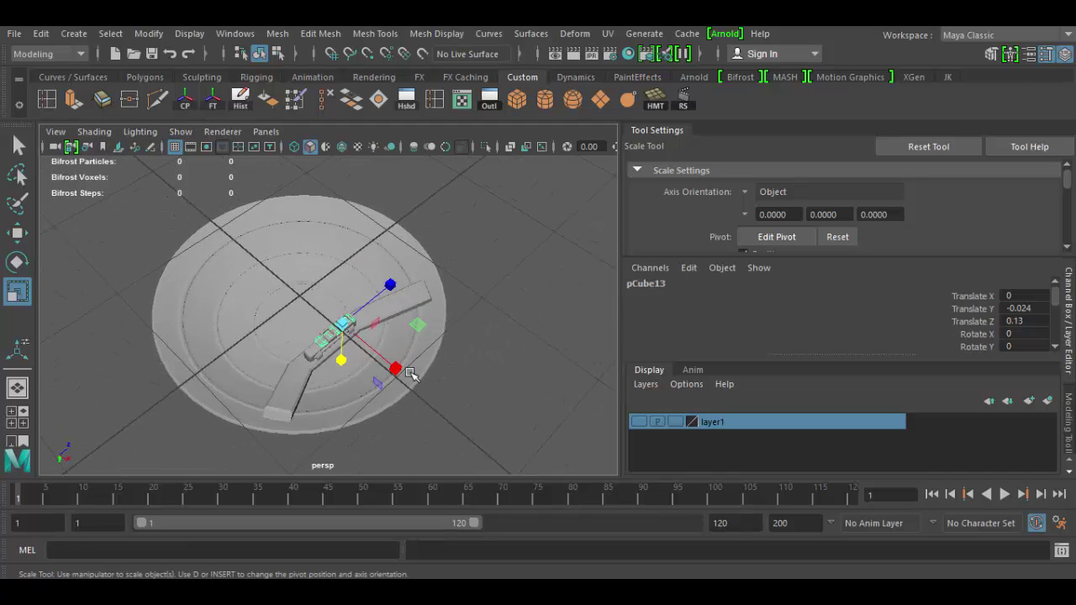
# Create a polygon cylinder and set its Subdivisions Axis to 6 for a hexagonal shape.
pyautogui.click(547, 104)
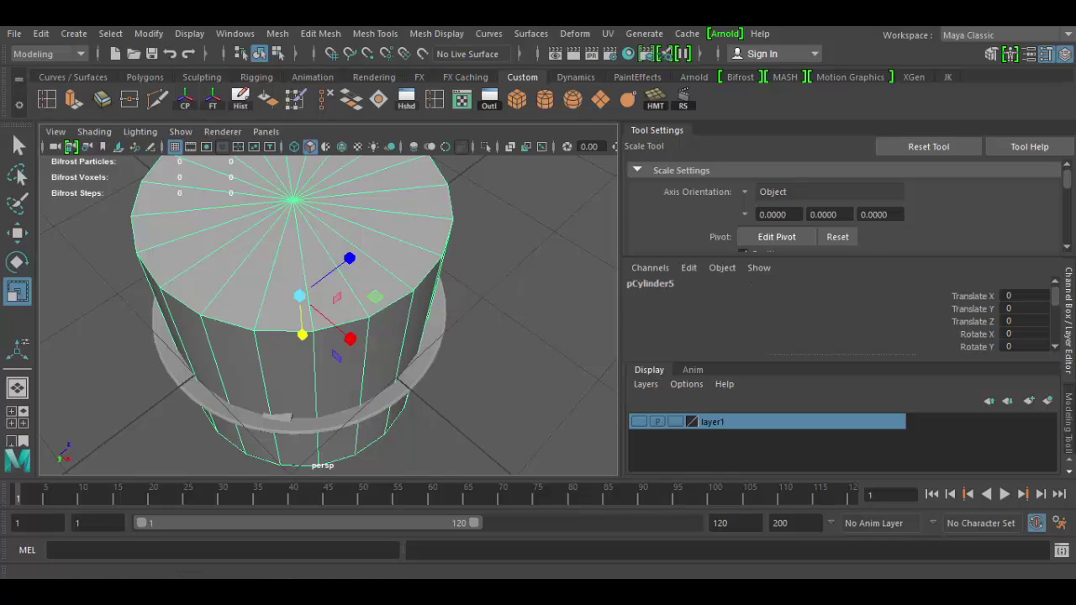
pyautogui.press('Delete')
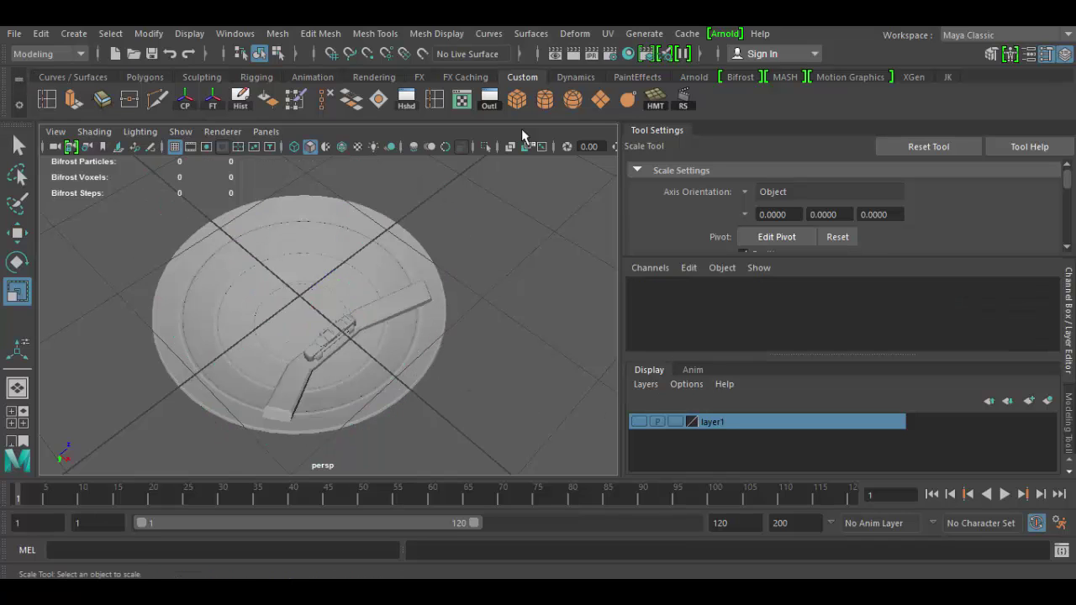
pyautogui.click(546, 102)
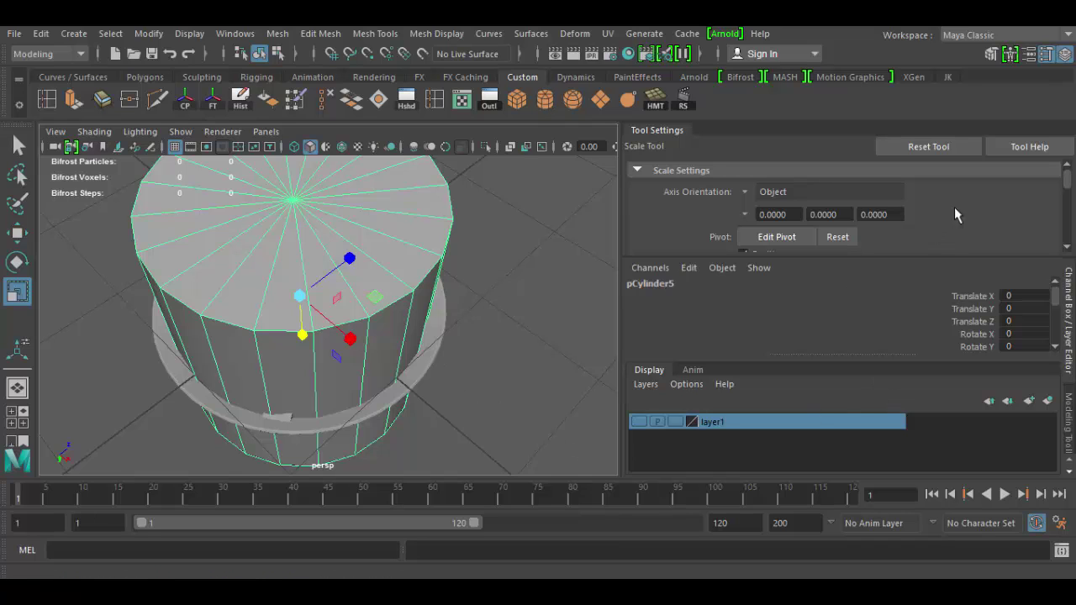
pyautogui.click(1065, 55)
pyautogui.click(1066, 55)
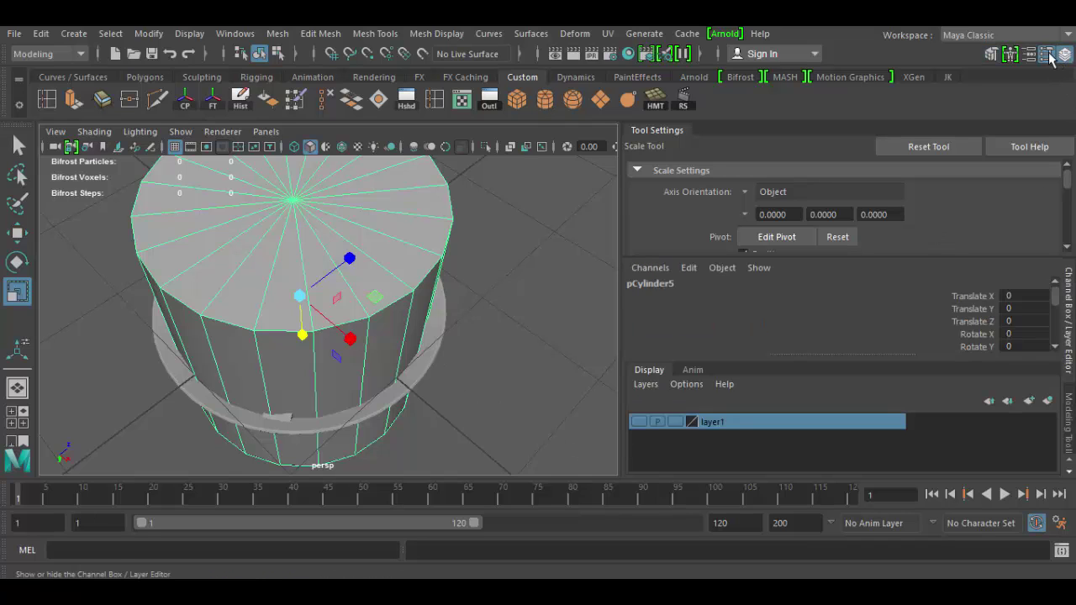
pyautogui.click(1048, 55)
pyautogui.scroll(-5, 855, 265)
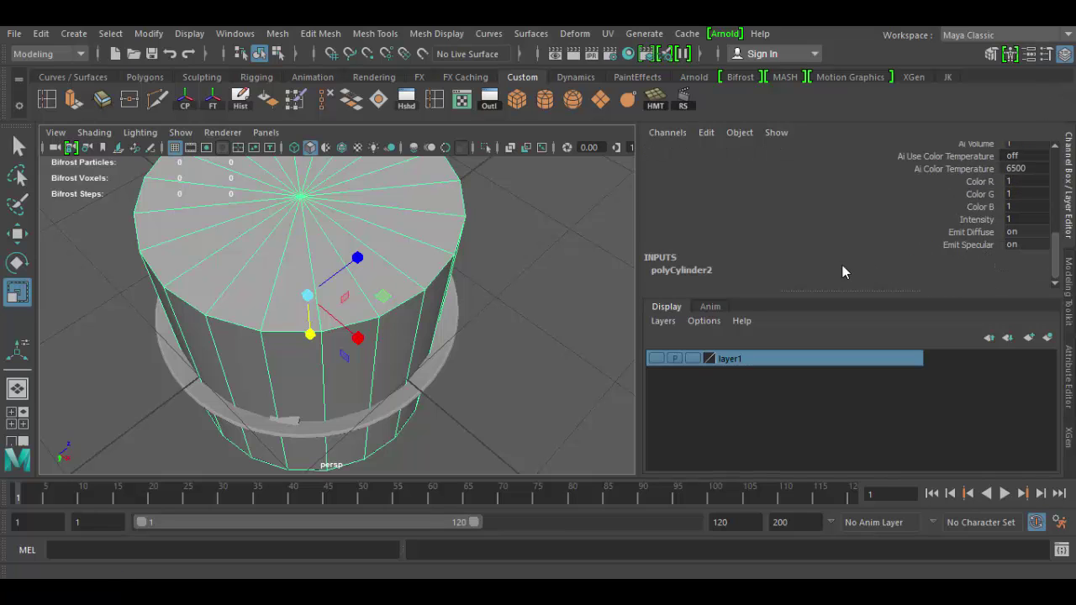
pyautogui.click(696, 271)
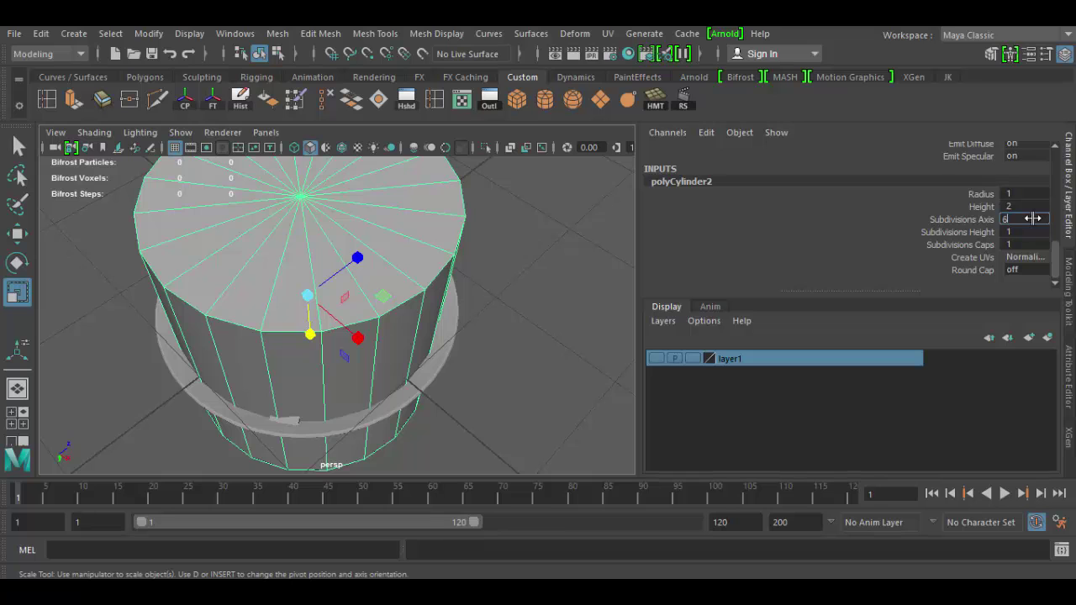
pyautogui.click(1033, 218)
pyautogui.write('6')
pyautogui.press('Return')
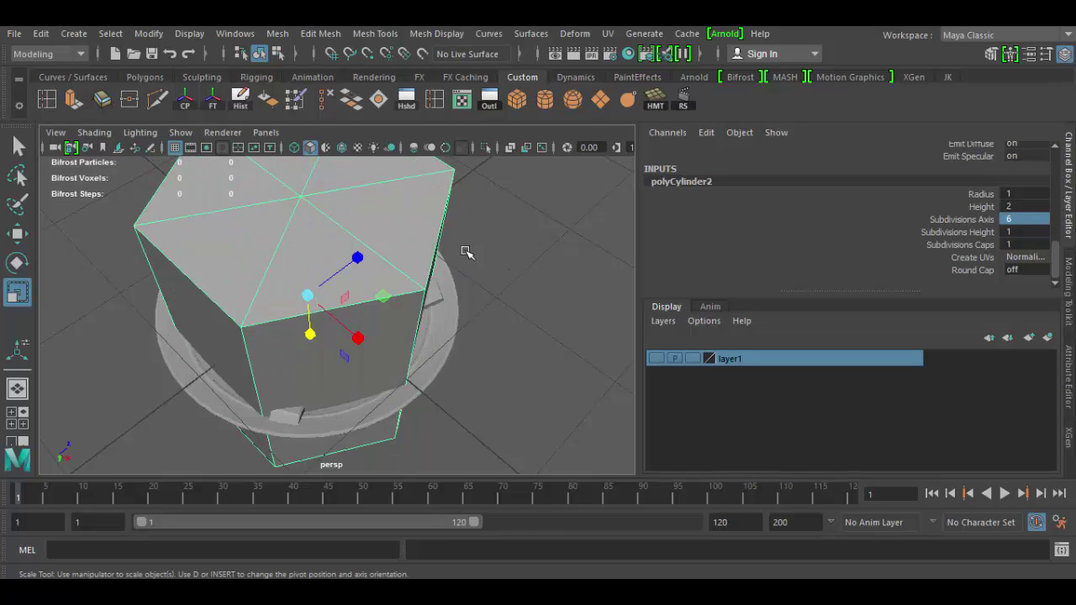
# Delete the hexagonal cylinder's side and bottom faces, keeping only the top cap, and return to object selection.
pyautogui.keyDown('alt'); pyautogui.moveTo(513, 423); pyautogui.dragTo(439, 279); pyautogui.keyUp('alt')
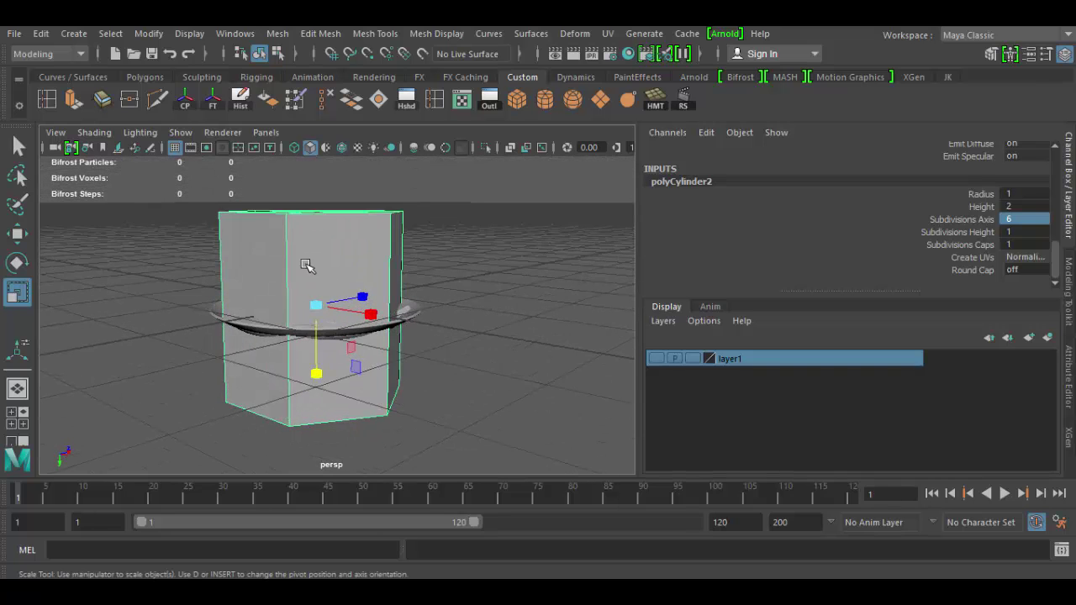
pyautogui.moveTo(308, 266); pyautogui.dragTo(303, 172, button='right')
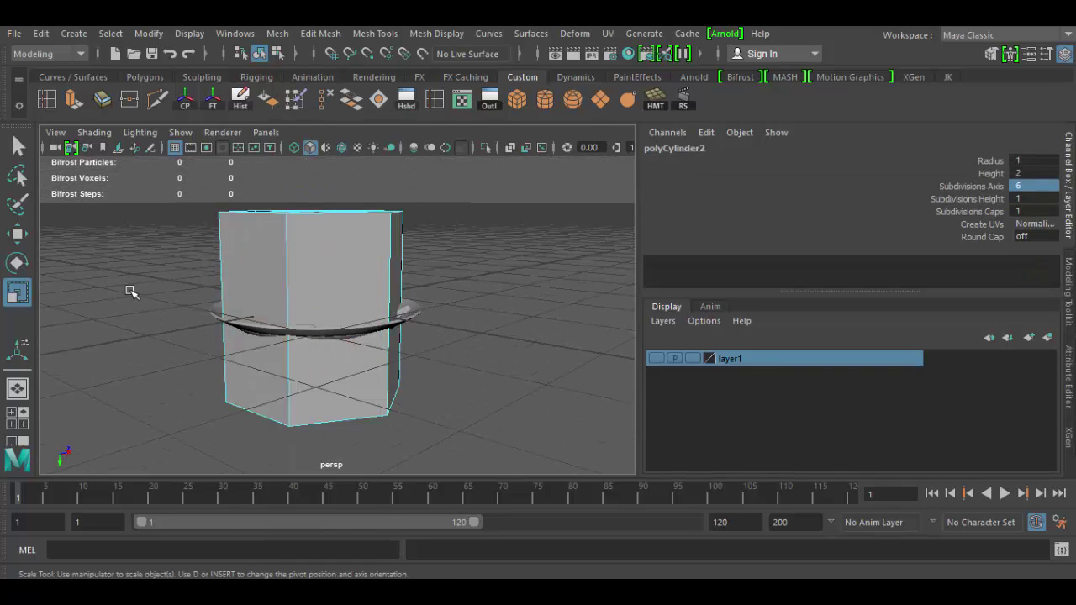
pyautogui.moveTo(130, 290); pyautogui.dragTo(480, 476)
pyautogui.keyDown('alt'); pyautogui.moveTo(479, 331); pyautogui.dragTo(320, 351); pyautogui.keyUp('alt')
pyautogui.press('Delete')
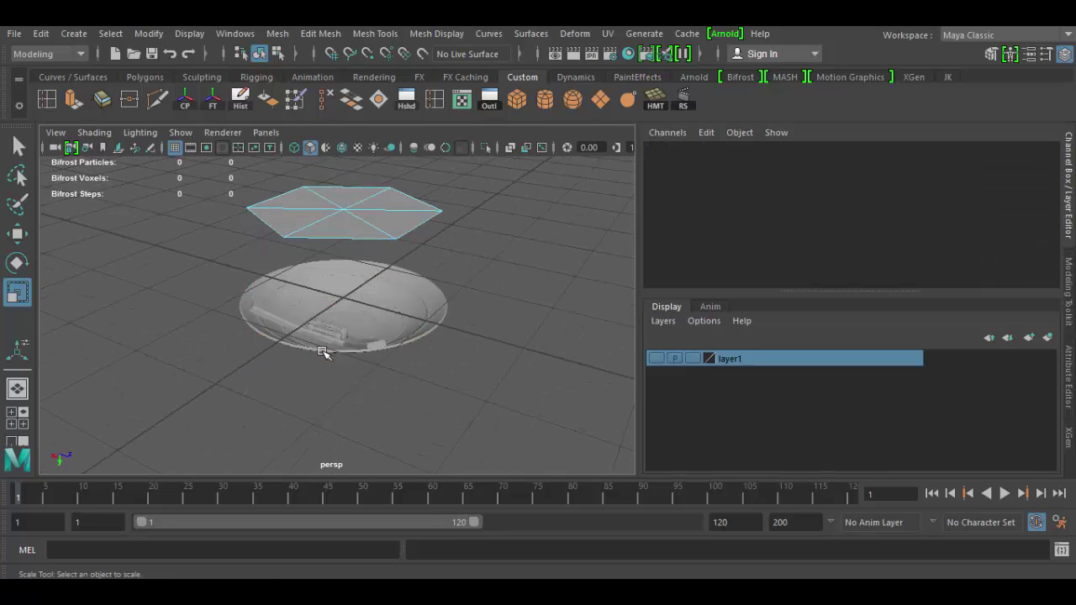
pyautogui.moveTo(356, 209); pyautogui.dragTo(418, 122, button='right')
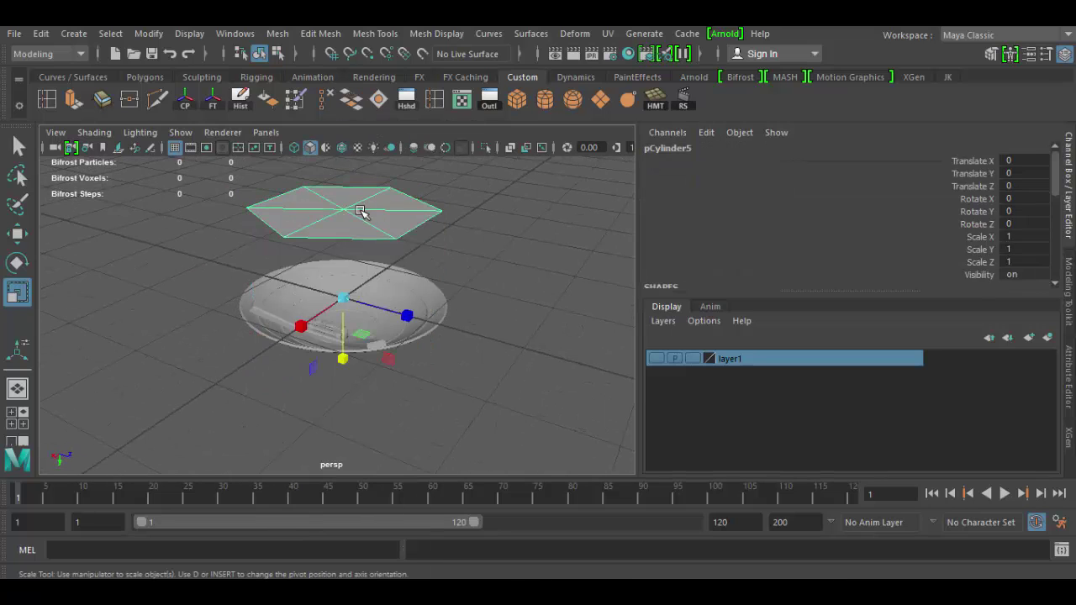
# Center the hexagonal cap's pivot, scale it uniformly to about 0.191, and lower it onto the shield at Translate Y 1.207.
pyautogui.keyDown('alt'); pyautogui.moveTo(407, 372); pyautogui.dragTo(559, 432); pyautogui.keyUp('alt')
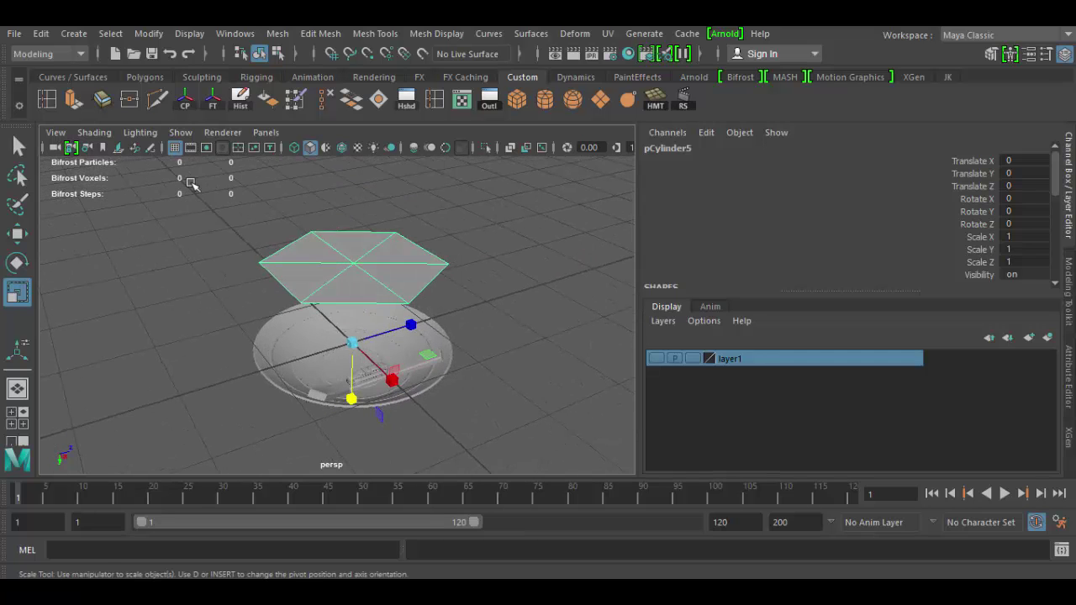
pyautogui.click(186, 100)
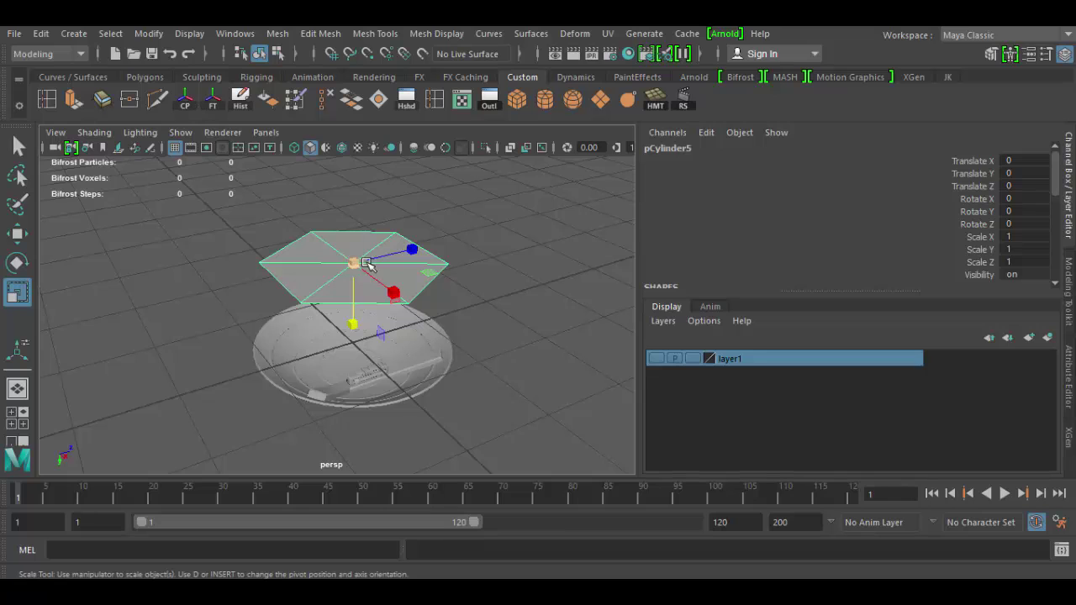
pyautogui.moveTo(359, 266); pyautogui.dragTo(258, 260)
pyautogui.press('w')
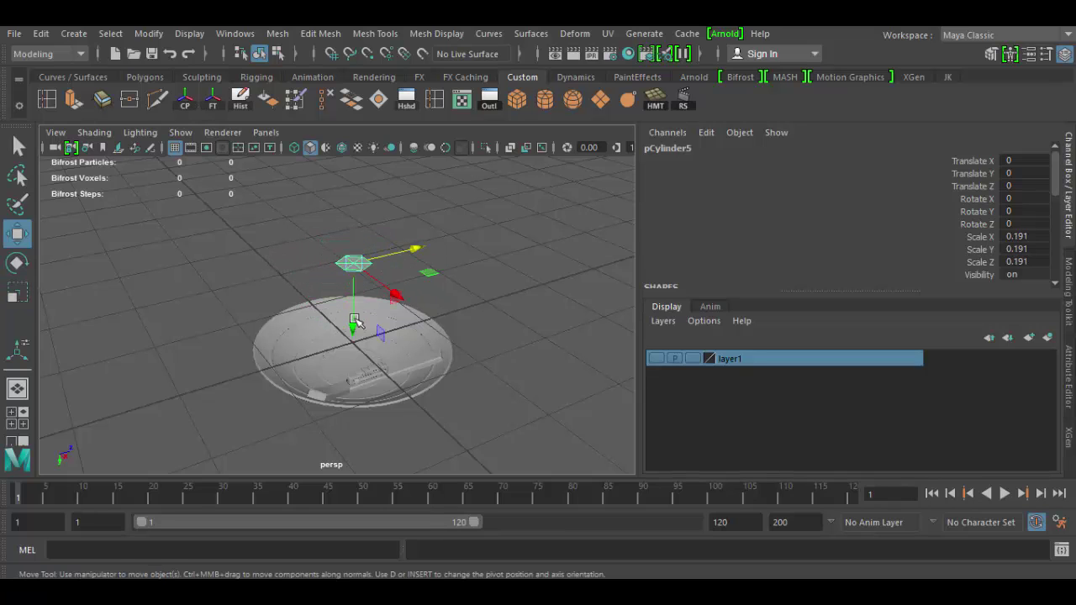
pyautogui.moveTo(348, 326); pyautogui.dragTo(349, 406)
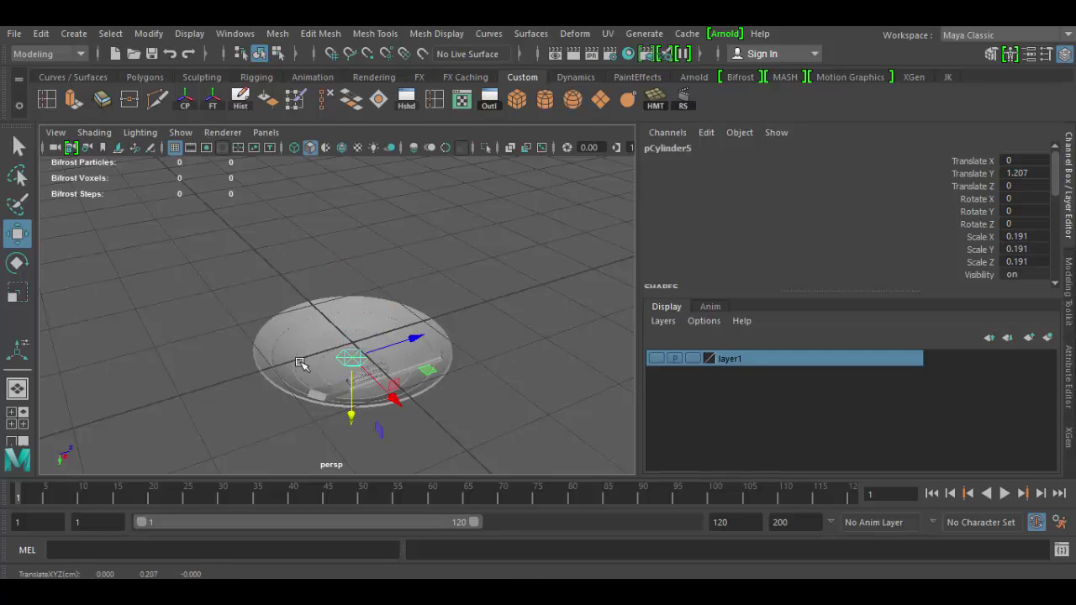
# Scale the hexagonal cap down uniformly to about 0.029 so it suits a small rivet beside the strap.
pyautogui.press('f')
pyautogui.keyDown('alt'); pyautogui.moveTo(403, 447); pyautogui.dragTo(475, 393); pyautogui.keyUp('alt')
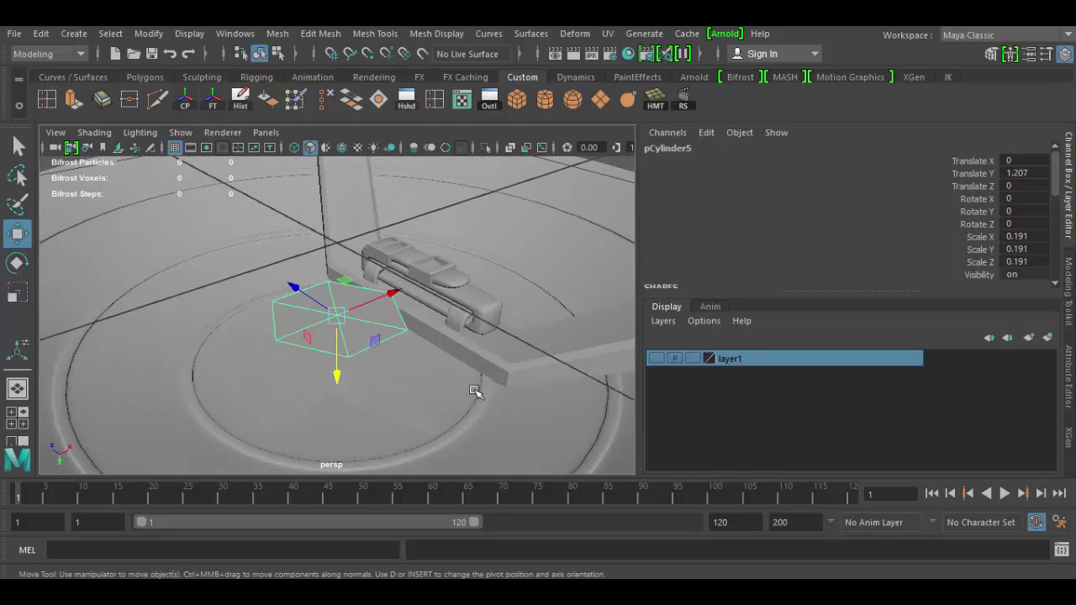
pyautogui.press('r')
pyautogui.moveTo(336, 315); pyautogui.dragTo(258, 315)
pyautogui.scroll(5, 328, 377)
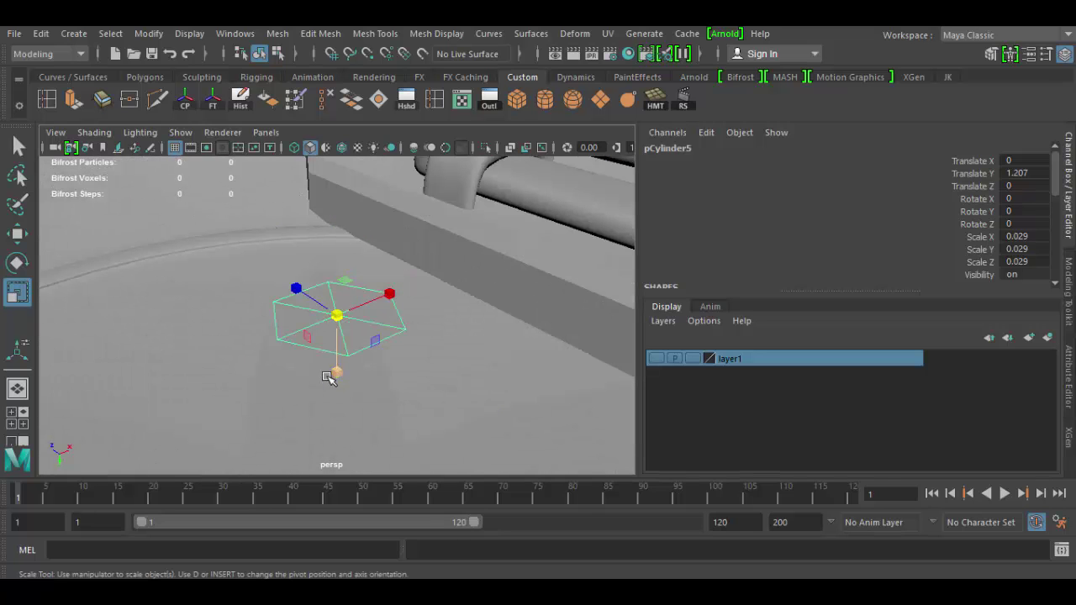
# Select the outer border edge loop of the small hexagonal cap.
pyautogui.keyDown('alt'); pyautogui.moveTo(372, 412); pyautogui.dragTo(398, 384); pyautogui.keyUp('alt')
pyautogui.keyDown('alt'); pyautogui.moveTo(398, 384); pyautogui.dragTo(416, 397, button='right'); pyautogui.keyUp('alt')
pyautogui.keyDown('alt'); pyautogui.moveTo(416, 397); pyautogui.dragTo(456, 394); pyautogui.keyUp('alt')
pyautogui.moveTo(403, 346); pyautogui.dragTo(412, 110, button='right')
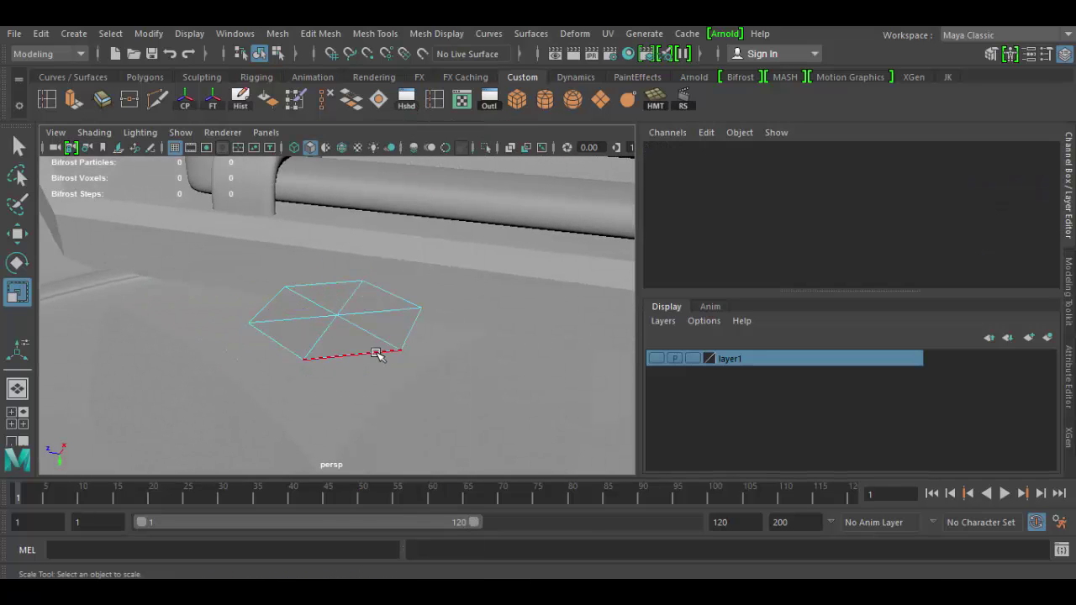
pyautogui.click(378, 352)
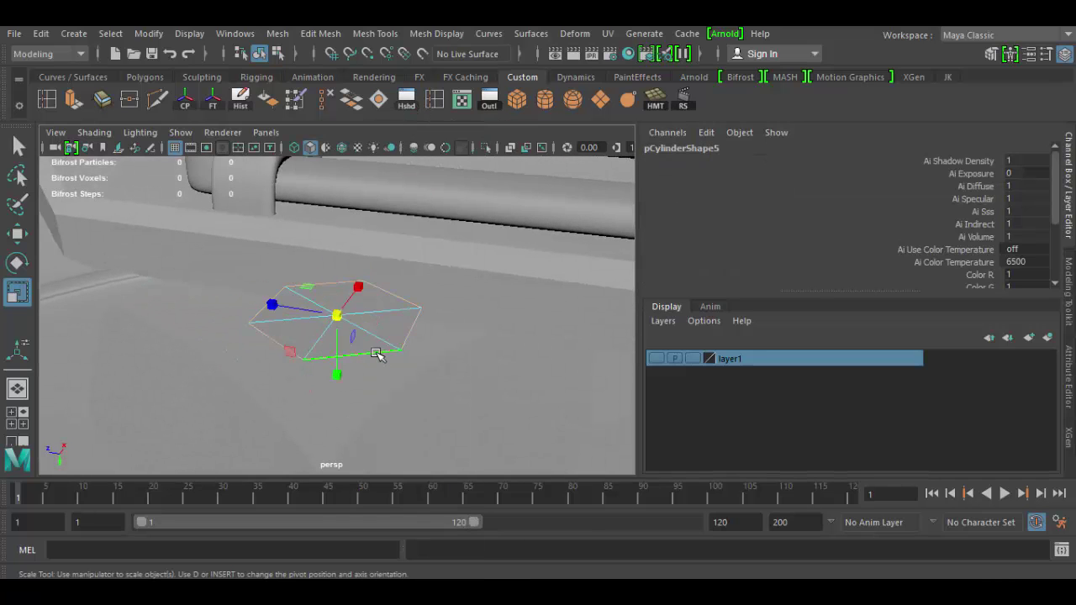
# Extrude the cap's border edges downward with a Local Translate Z of -0.003 and scale them slightly outward into a bevel.
pyautogui.click(74, 100)
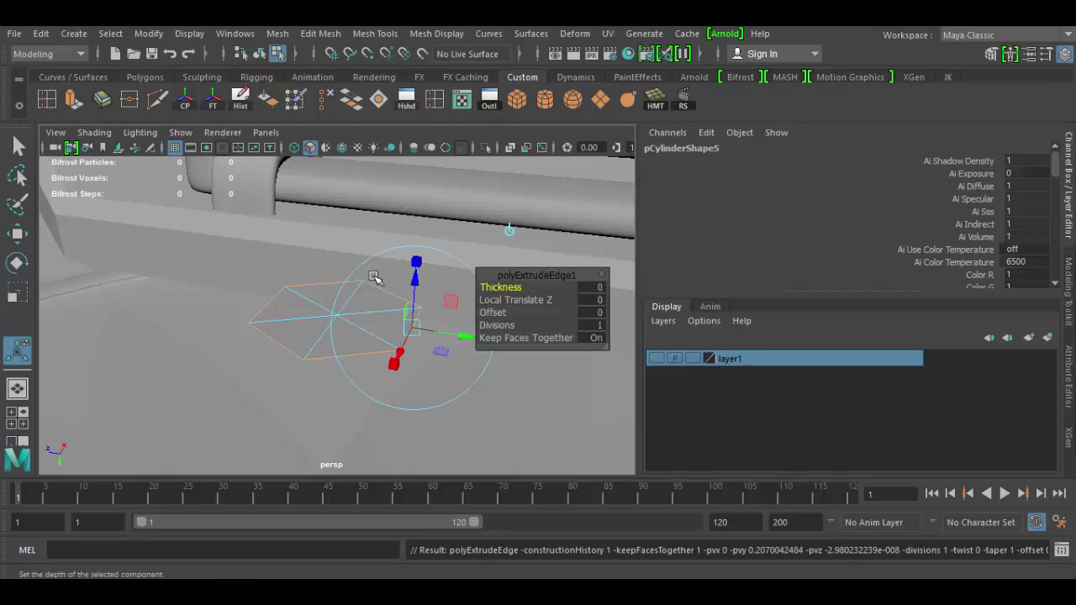
pyautogui.moveTo(418, 286)
pyautogui.mouseDown()
pyautogui.moveTo(418, 305)
pyautogui.moveTo(418, 268)
pyautogui.mouseUp()
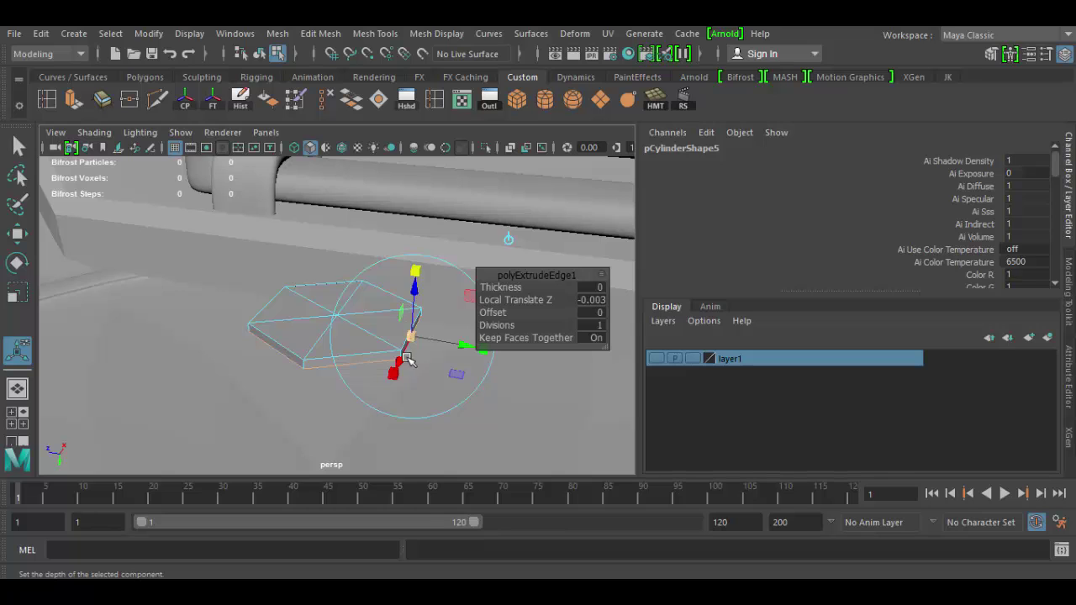
pyautogui.moveTo(412, 337); pyautogui.dragTo(425, 339)
pyautogui.keyDown('alt'); pyautogui.moveTo(389, 392); pyautogui.dragTo(402, 390); pyautogui.keyUp('alt')
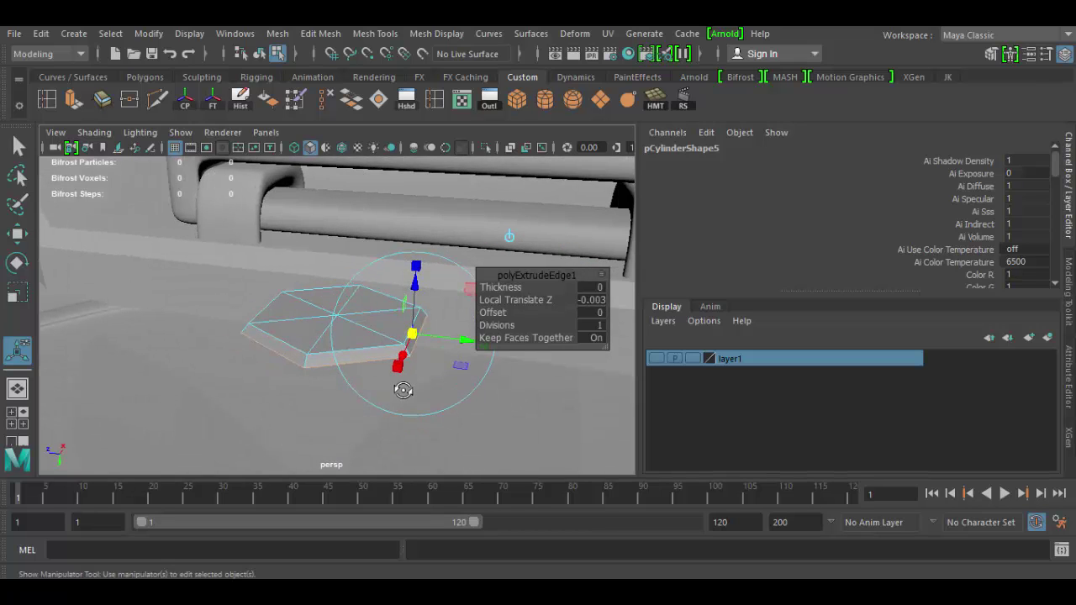
# Extrude the small hexagonal cap's border edges straight down to form the bolt head's vertical sides, and return to object mode.
pyautogui.hotkey('ctrl', 'e')
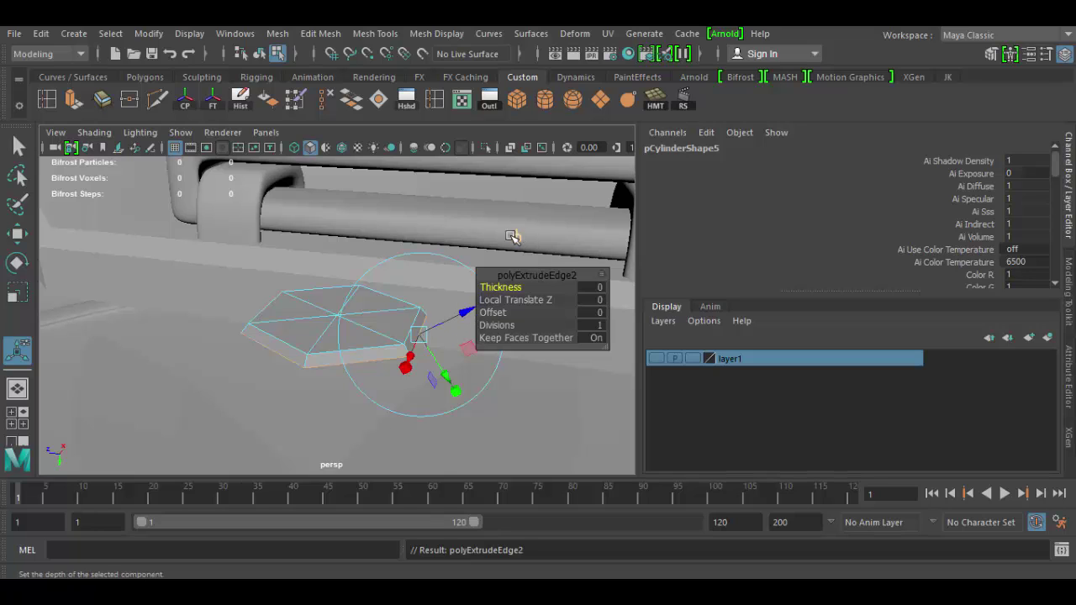
pyautogui.press('t')
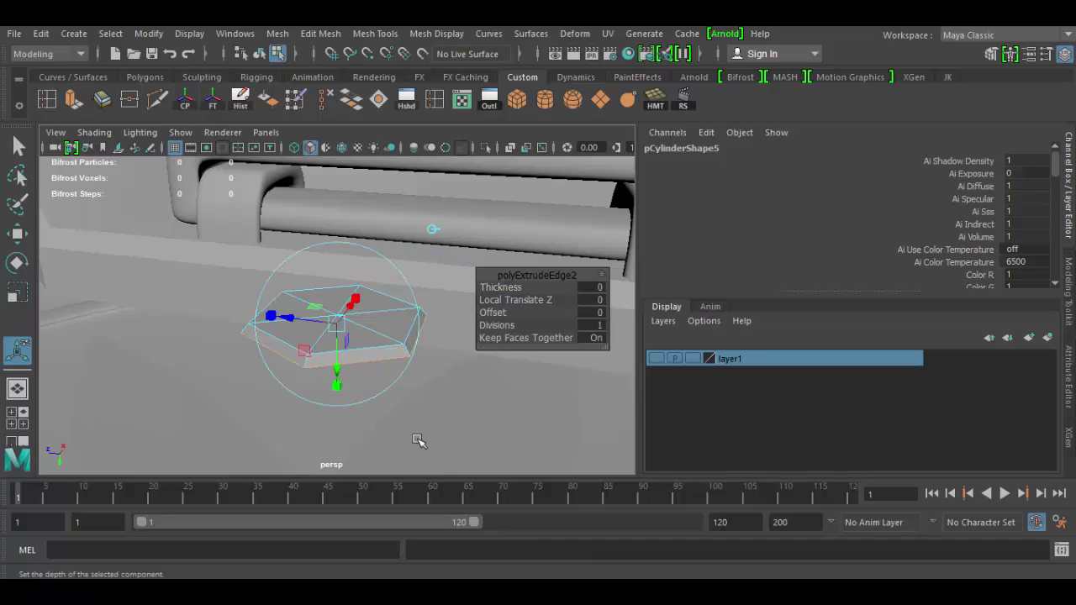
pyautogui.keyDown('alt'); pyautogui.moveTo(387, 430); pyautogui.dragTo(420, 411); pyautogui.keyUp('alt')
pyautogui.moveTo(336, 373); pyautogui.dragTo(319, 386)
pyautogui.press('t')
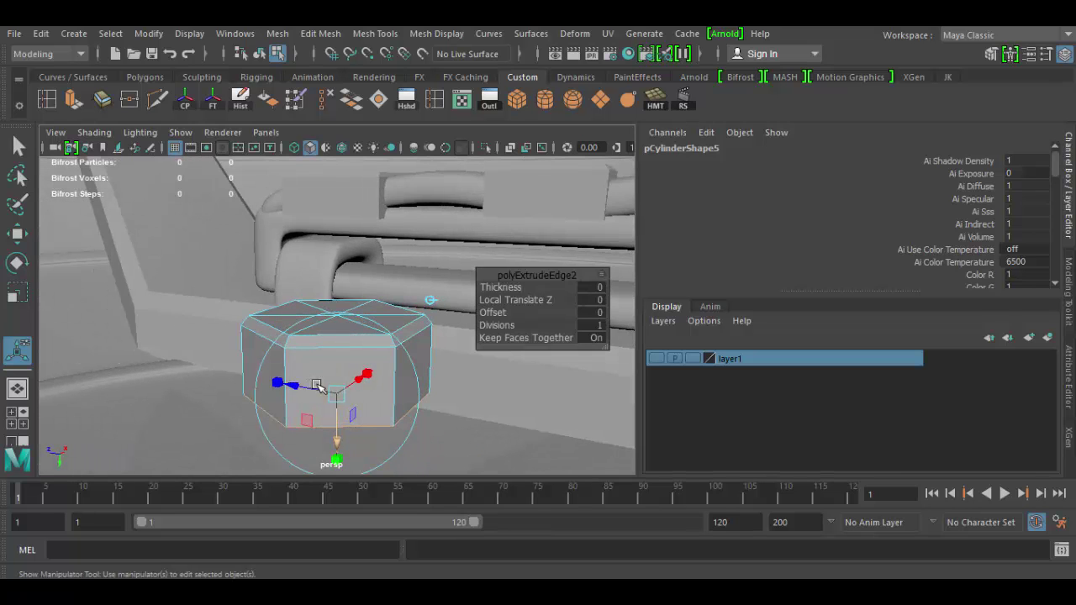
pyautogui.moveTo(348, 343); pyautogui.dragTo(413, 118, button='right')
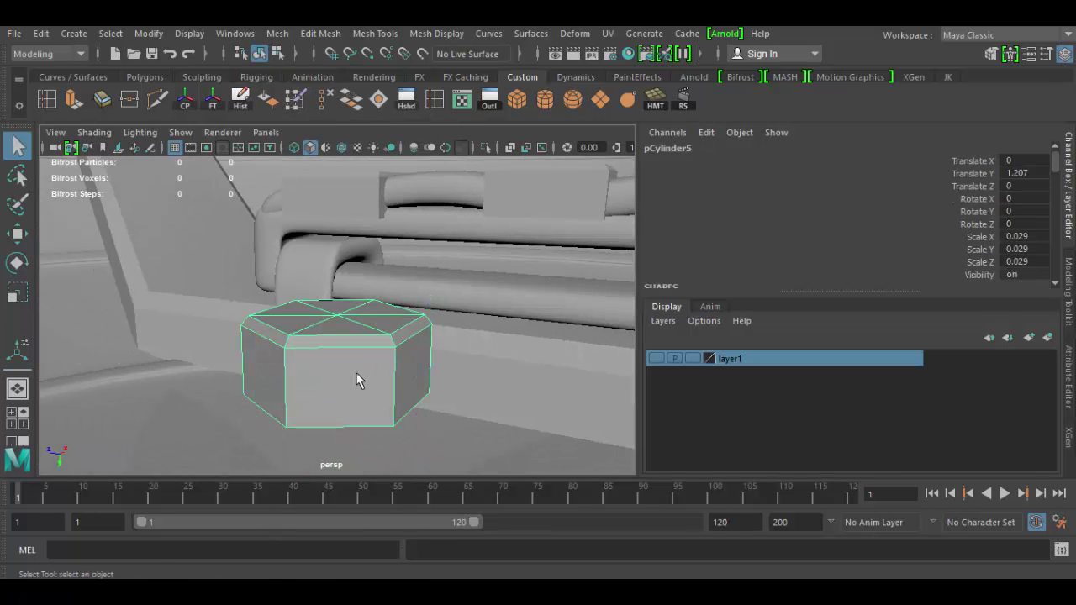
# Freeze the hexagonal bolt head's transformations and scale it down uniformly to about 0.374.
pyautogui.keyDown('alt'); pyautogui.moveTo(420, 404); pyautogui.dragTo(336, 369); pyautogui.keyUp('alt')
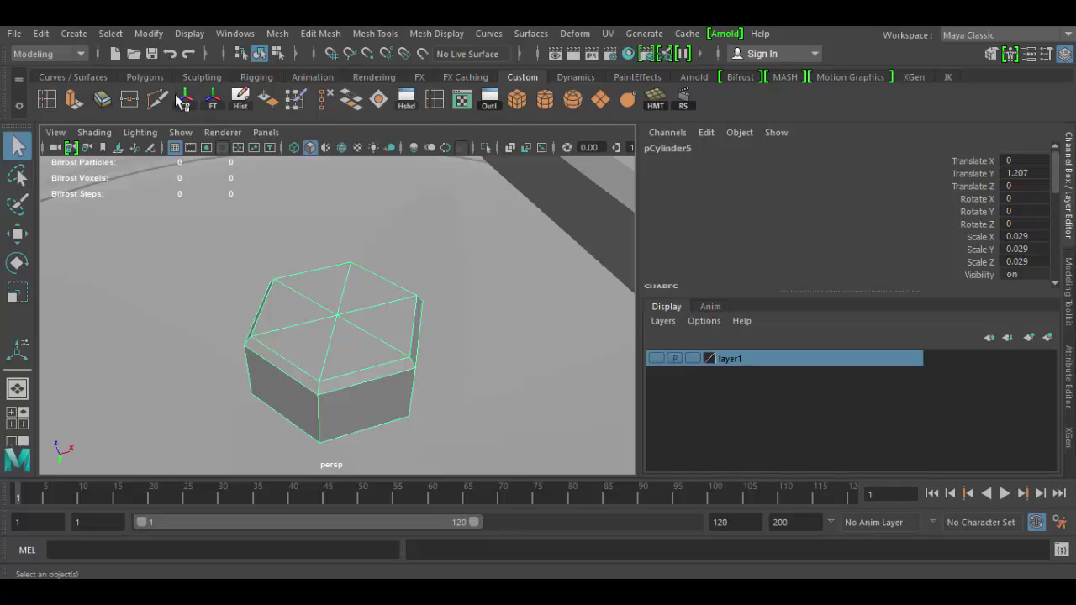
pyautogui.click(216, 104)
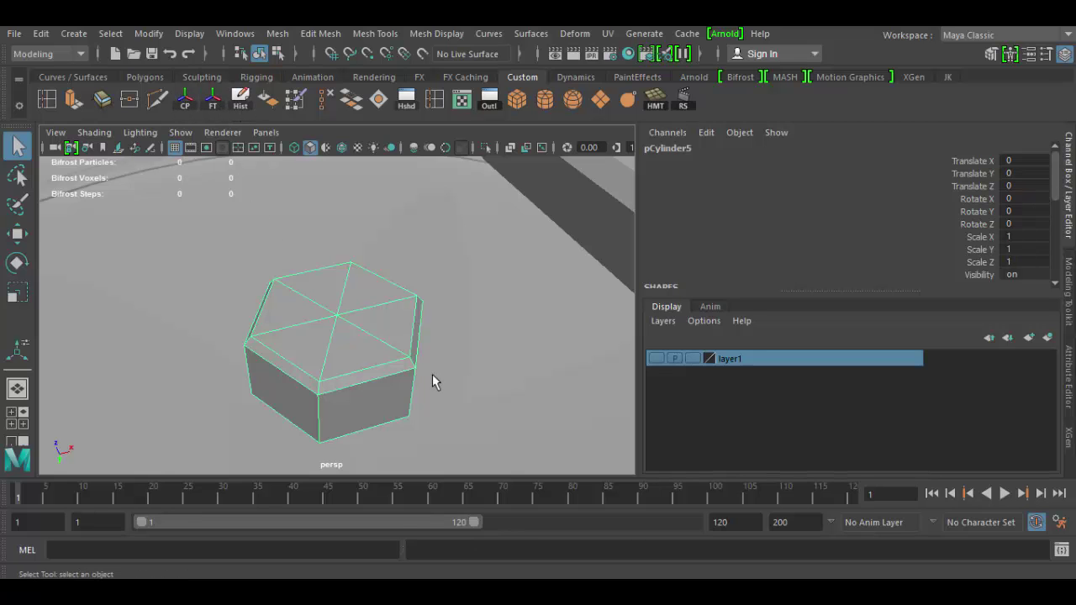
pyautogui.scroll(-5, 432, 374)
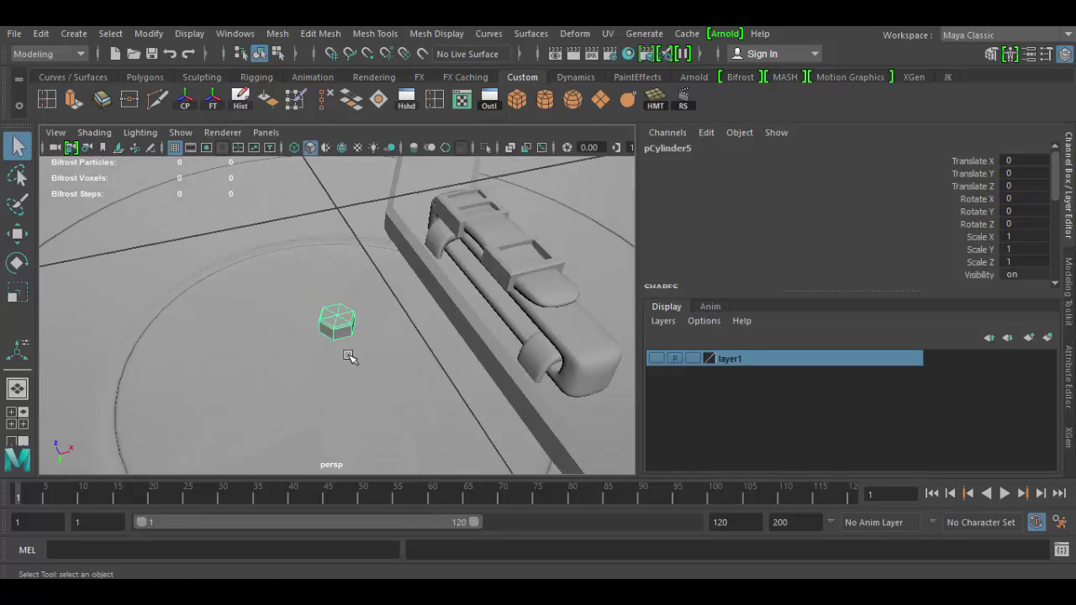
pyautogui.press('r')
pyautogui.moveTo(333, 318); pyautogui.dragTo(323, 321)
# Move the bolt head onto the frame bar beside the strap buckle, at about Translate X 0.284 and Translate Y 0.049.
pyautogui.press('w')
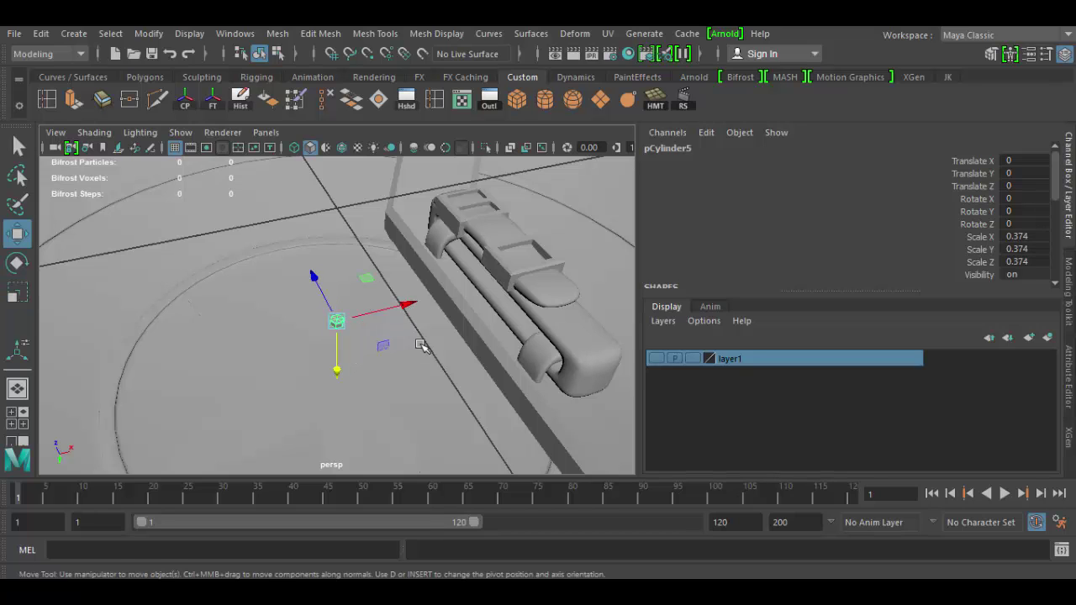
pyautogui.moveTo(409, 306); pyautogui.dragTo(540, 296)
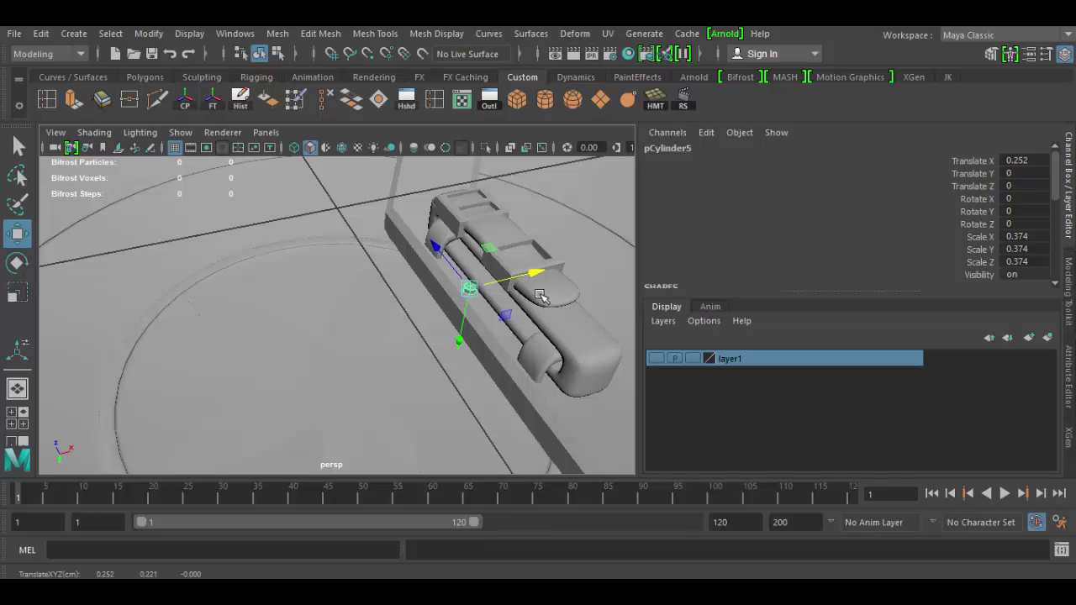
pyautogui.keyDown('alt'); pyautogui.moveTo(512, 433); pyautogui.dragTo(384, 306); pyautogui.keyUp('alt')
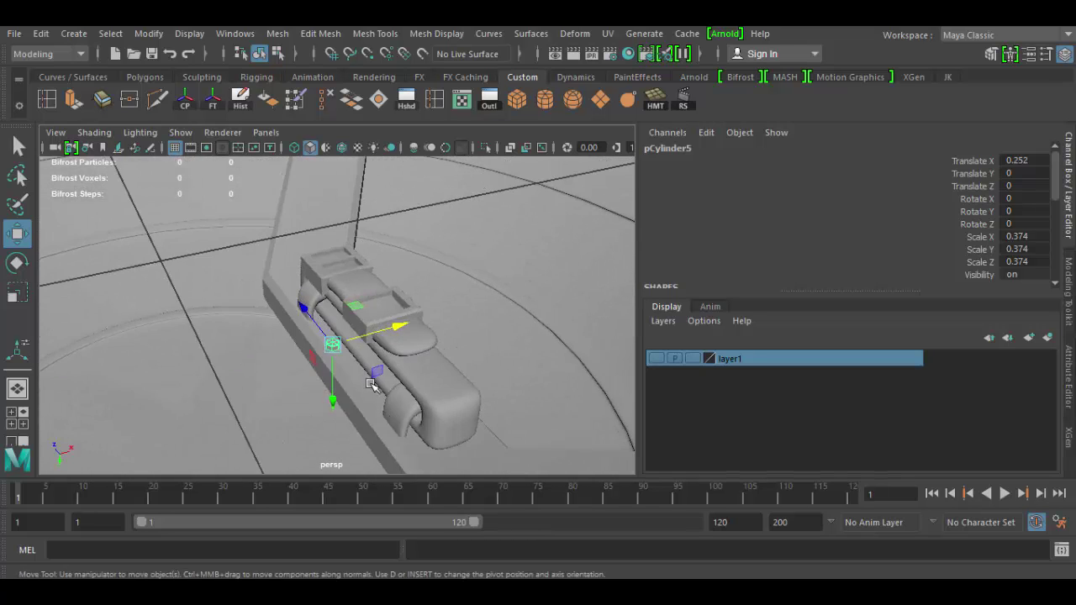
pyautogui.scroll(5, 408, 428)
pyautogui.moveTo(382, 369); pyautogui.dragTo(409, 360)
pyautogui.moveTo(345, 434); pyautogui.dragTo(344, 474)
pyautogui.moveTo(405, 402); pyautogui.dragTo(421, 396)
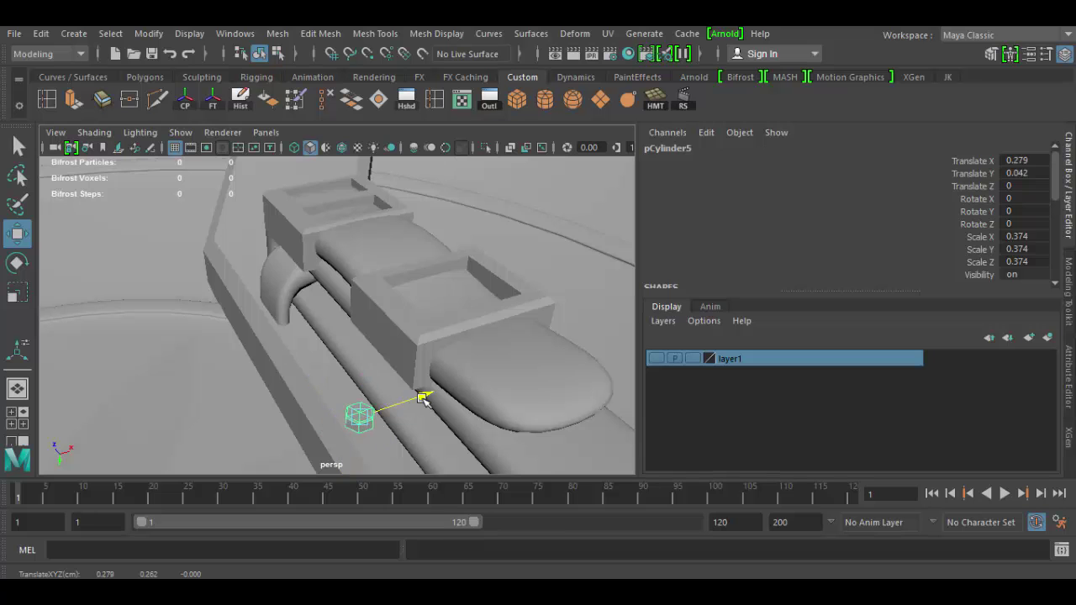
pyautogui.moveTo(420, 487); pyautogui.dragTo(475, 488)
pyautogui.keyDown('alt'); pyautogui.moveTo(336, 403); pyautogui.dragTo(420, 387); pyautogui.keyUp('alt')
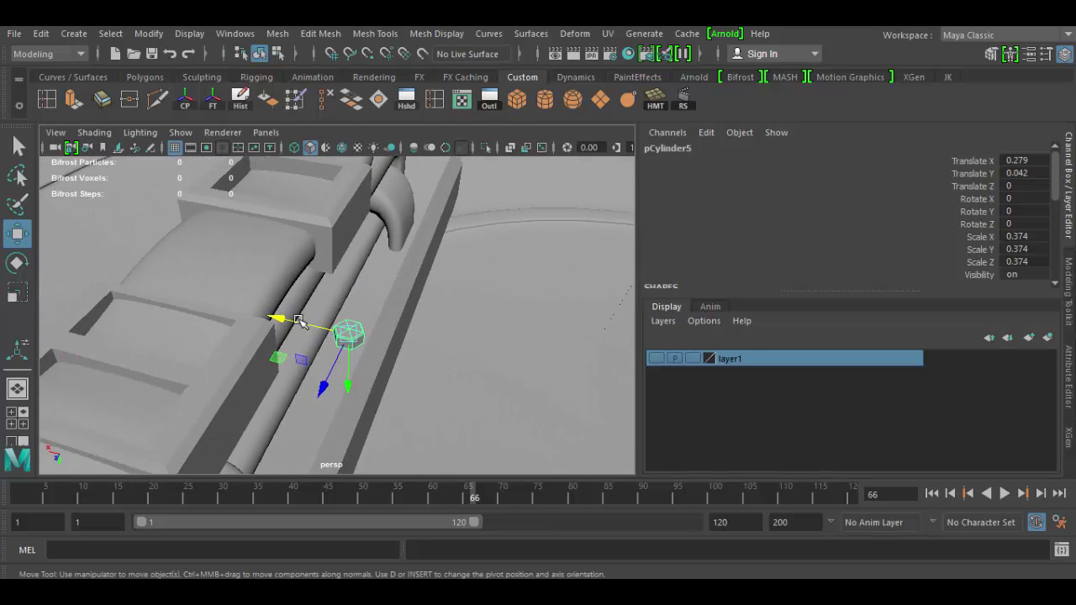
pyautogui.moveTo(299, 320); pyautogui.dragTo(279, 321)
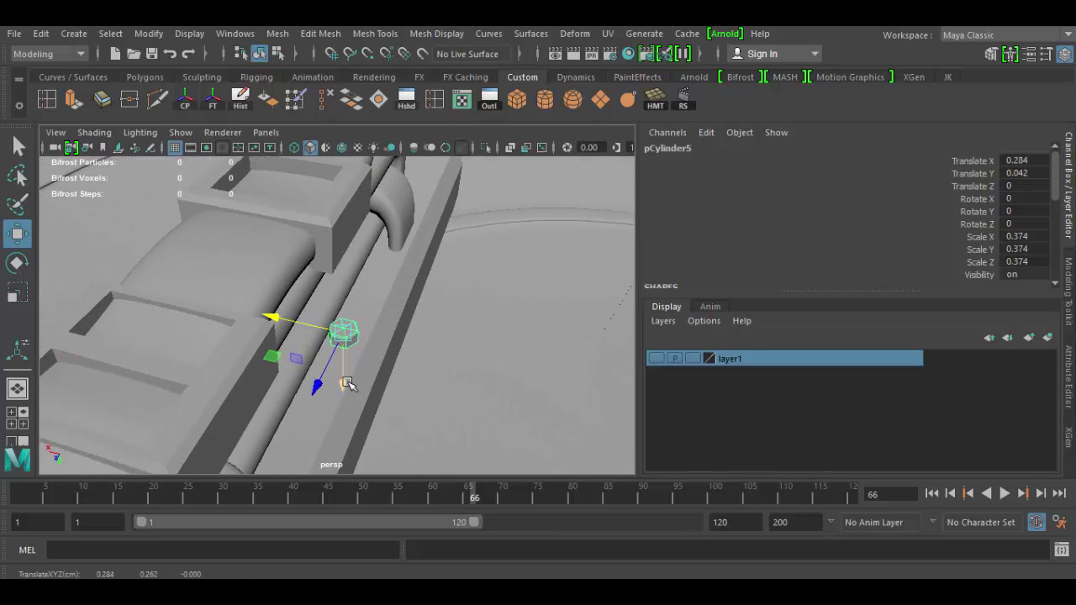
pyautogui.moveTo(347, 384)
pyautogui.mouseDown()
pyautogui.moveTo(345, 395)
pyautogui.moveTo(360, 379)
pyautogui.moveTo(204, 365)
pyautogui.moveTo(470, 401)
pyautogui.moveTo(356, 370)
pyautogui.mouseUp()
# Select the six triangular faces on top of the hexagonal bolt head.
pyautogui.moveTo(355, 370)
pyautogui.keyDown('alt'); pyautogui.mouseDown(button='right')
pyautogui.moveTo(370, 394)
pyautogui.moveTo(355, 377)
pyautogui.mouseUp(button='right'); pyautogui.keyUp('alt')
pyautogui.keyDown('alt'); pyautogui.moveTo(356, 377); pyautogui.dragTo(483, 388); pyautogui.keyUp('alt')
pyautogui.keyDown('alt'); pyautogui.moveTo(277, 375); pyautogui.dragTo(322, 377); pyautogui.keyUp('alt')
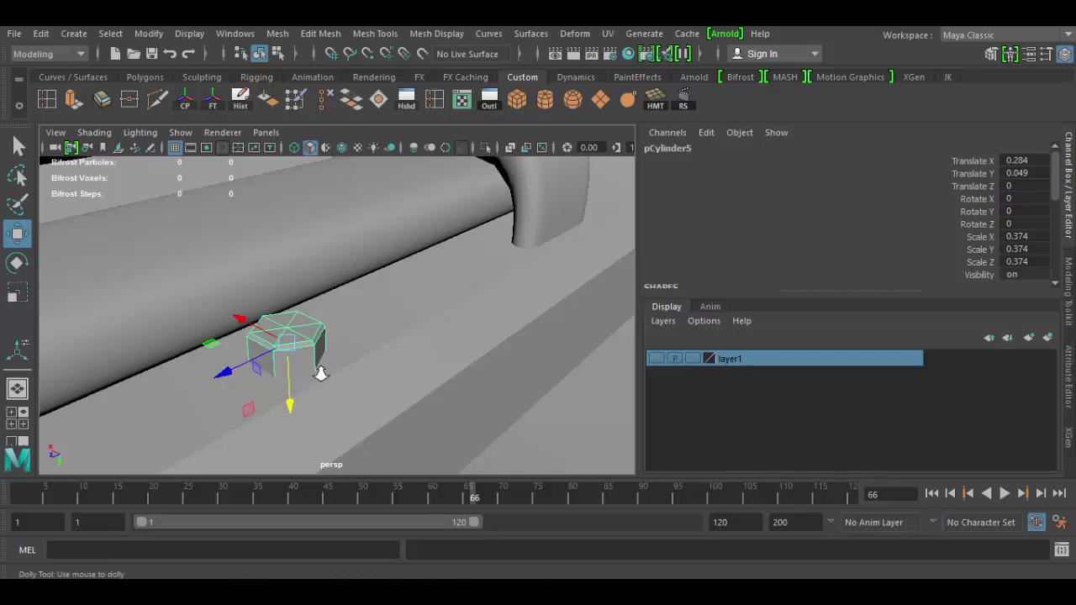
pyautogui.keyDown('alt'); pyautogui.moveTo(322, 377); pyautogui.dragTo(321, 378, button='right'); pyautogui.keyUp('alt')
pyautogui.moveTo(273, 327); pyautogui.dragTo(271, 185, button='right')
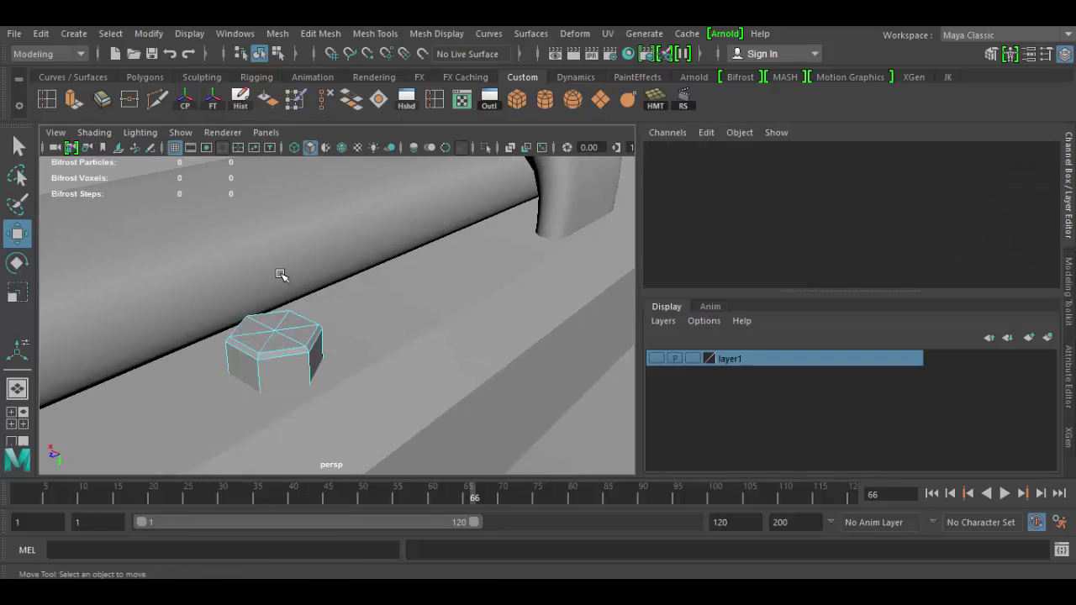
pyautogui.click(292, 319)
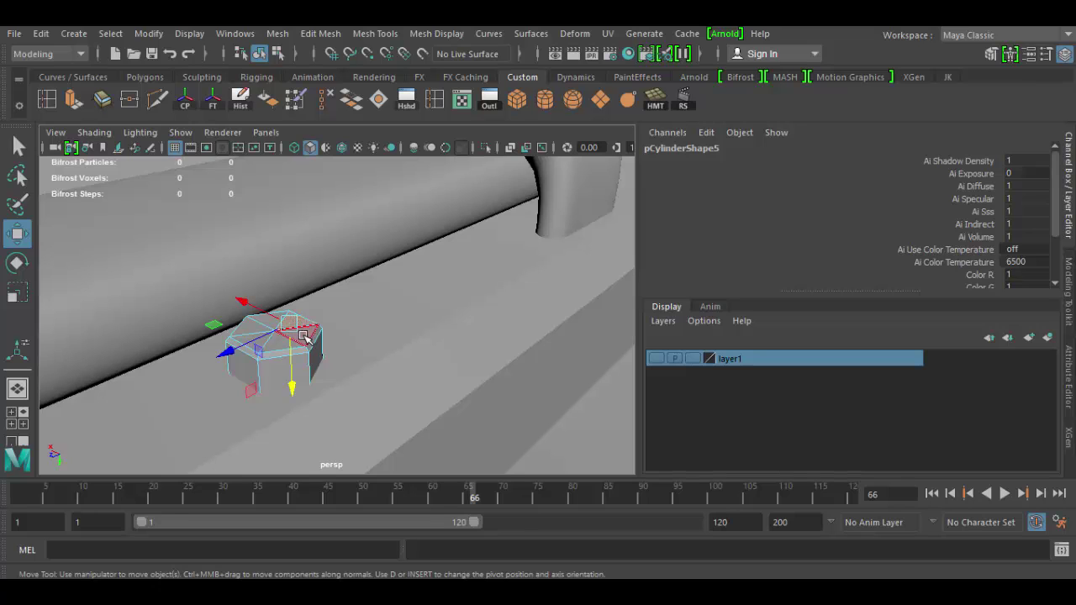
pyautogui.press('q')
pyautogui.keyDown('shift'); pyautogui.click(293, 321); pyautogui.keyUp('shift')
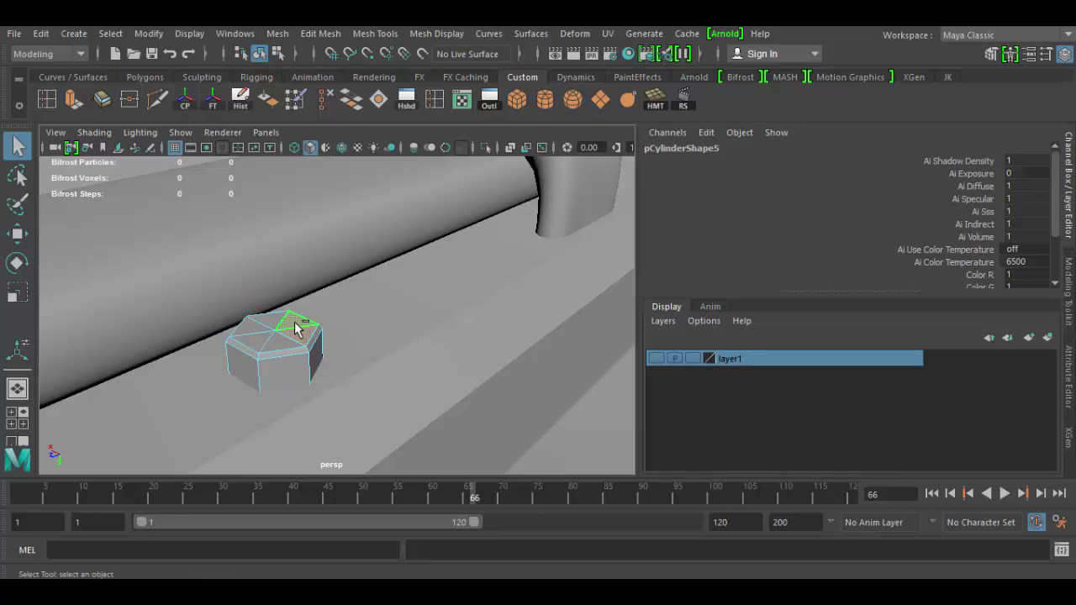
pyautogui.keyDown('shift'); pyautogui.click(270, 324); pyautogui.keyUp('shift')
pyautogui.keyDown('shift'); pyautogui.click(257, 331); pyautogui.keyUp('shift')
pyautogui.keyDown('shift'); pyautogui.click(258, 341); pyautogui.keyUp('shift')
pyautogui.keyDown('shift'); pyautogui.click(277, 348); pyautogui.keyUp('shift')
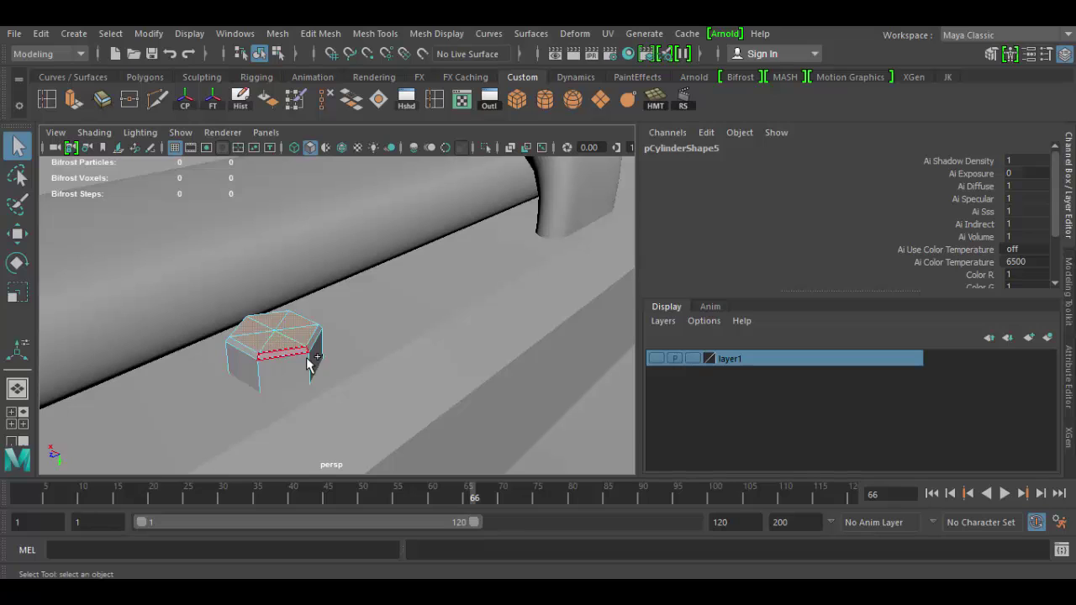
pyautogui.keyDown('shift'); pyautogui.click(304, 346); pyautogui.keyUp('shift')
# Extrude the bolt head's top faces and scale them inward, and extrude them again with a Local Translate Z of -0.001 to form a recess.
pyautogui.click(73, 100)
pyautogui.moveTo(290, 318); pyautogui.dragTo(293, 324)
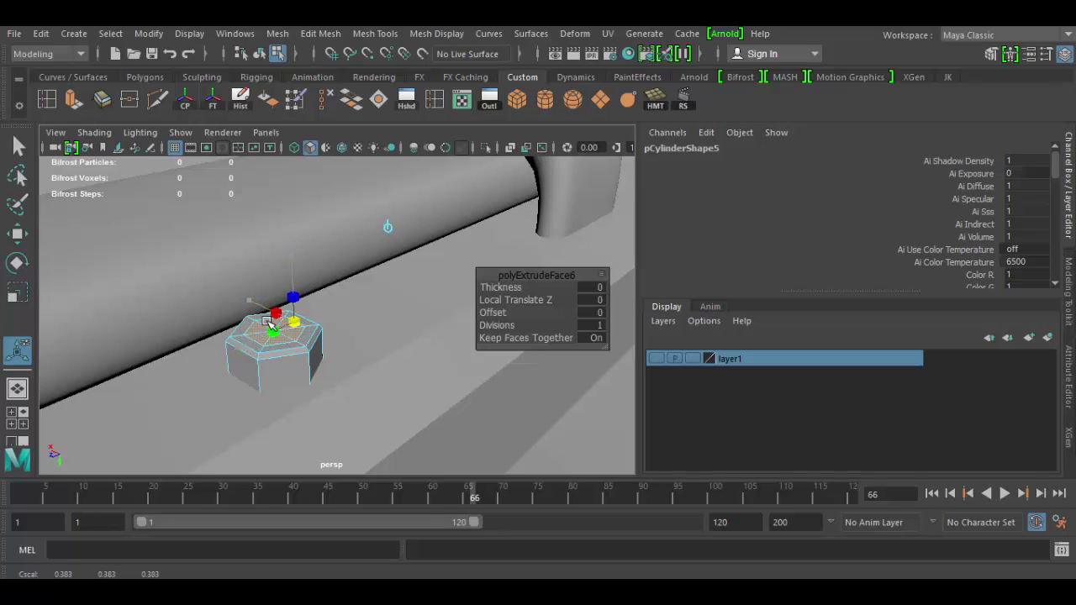
pyautogui.click(285, 326)
pyautogui.hotkey('ctrl', 'e')
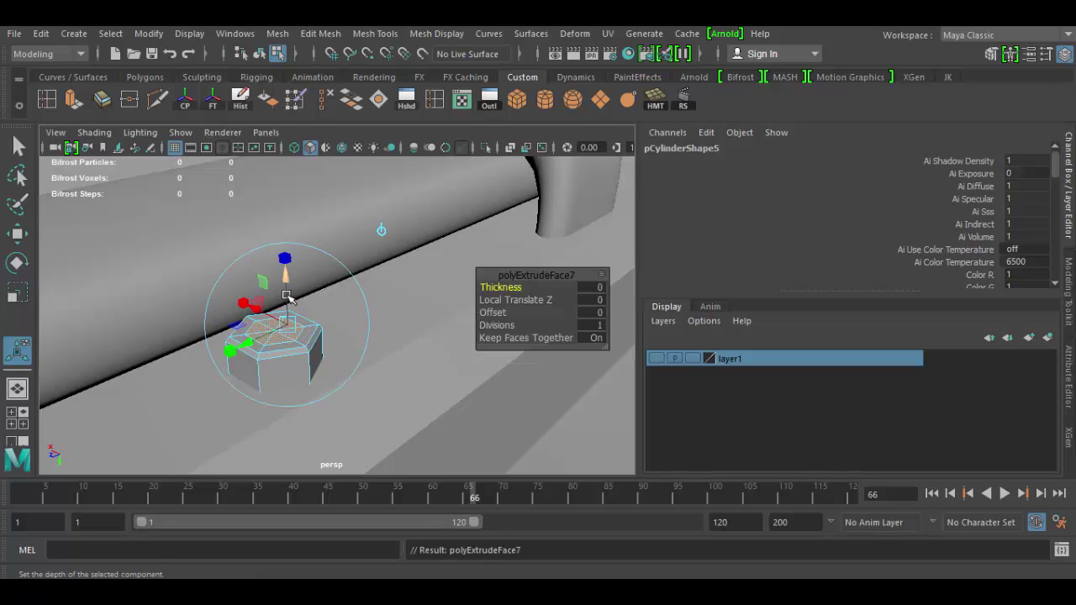
pyautogui.moveTo(286, 279); pyautogui.dragTo(285, 285)
pyautogui.click(269, 334)
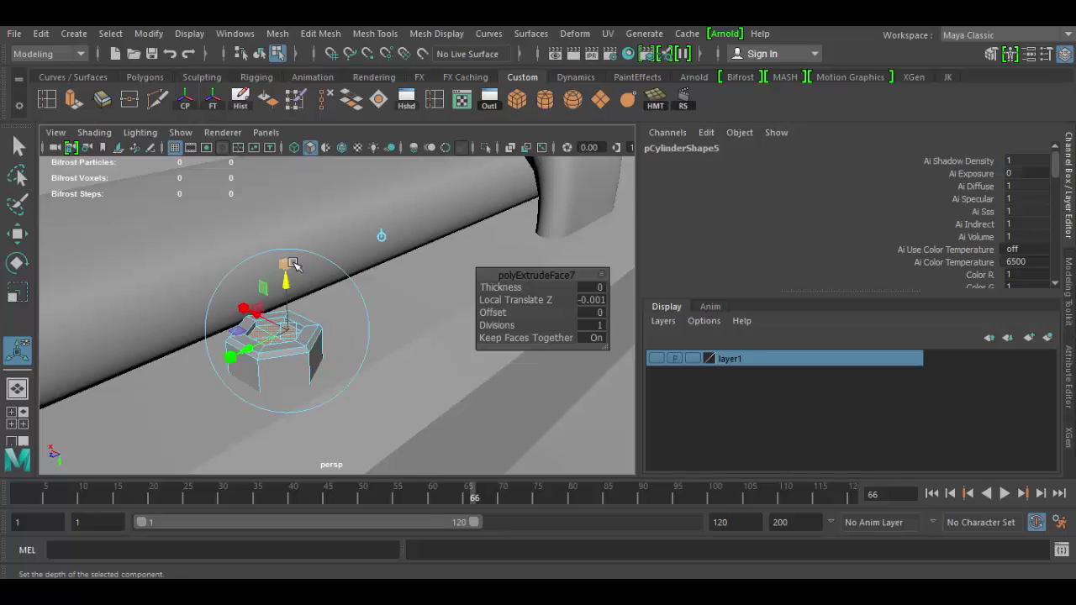
# Extrude the recessed faces once more, scaling them slightly inward and raising them with a Local Translate Z of about 0.0016.
pyautogui.hotkey('ctrl', 'e')
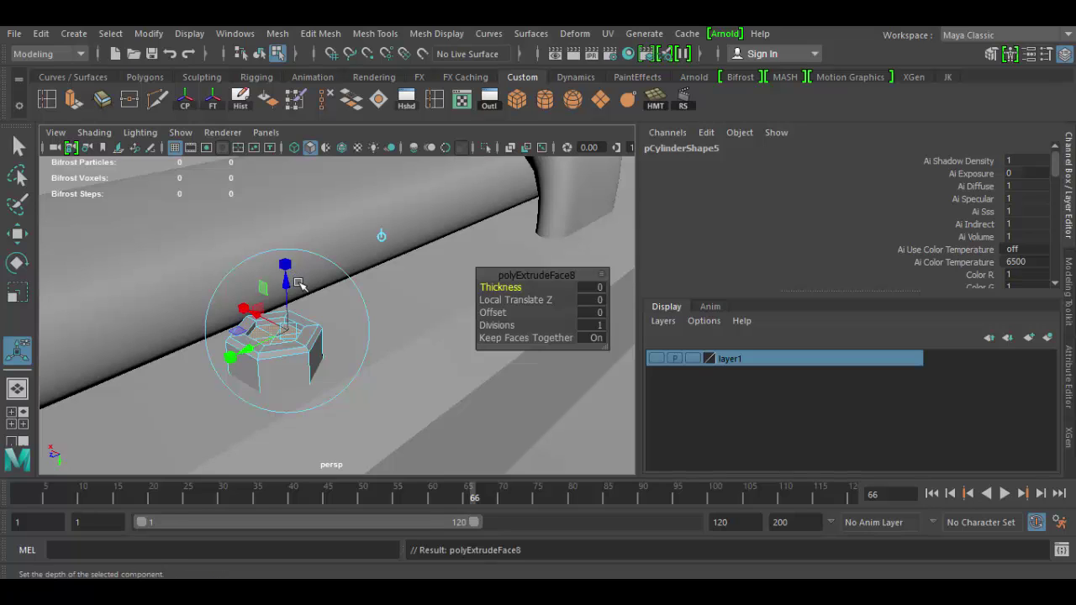
pyautogui.moveTo(292, 282); pyautogui.dragTo(286, 279)
pyautogui.moveTo(283, 327); pyautogui.dragTo(275, 327)
pyautogui.moveTo(286, 284); pyautogui.dragTo(285, 275)
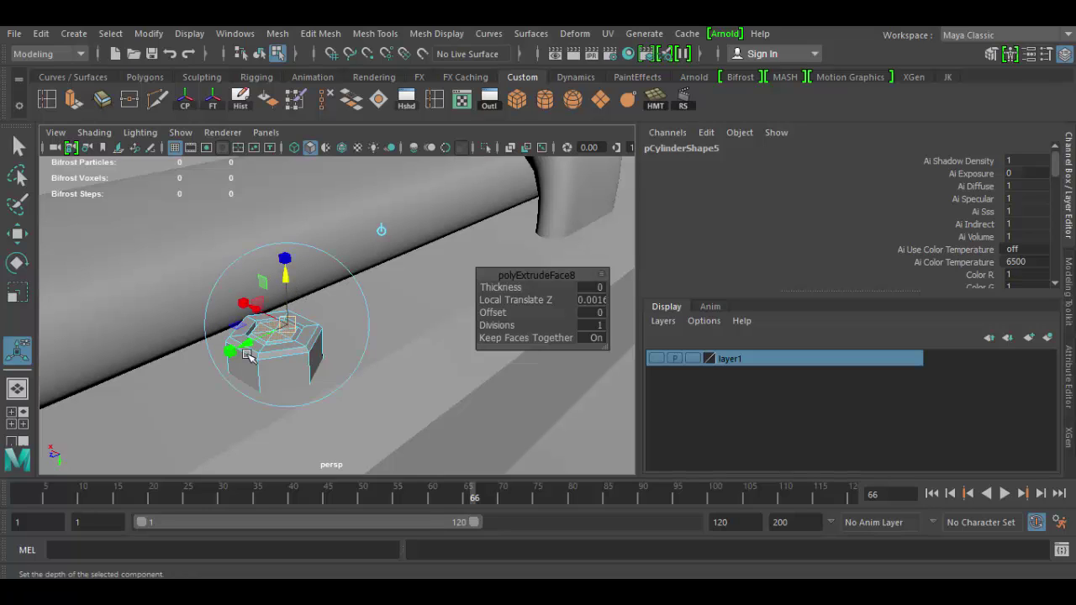
# Return to object mode and select the whole bolt head on the frame bar.
pyautogui.moveTo(296, 145); pyautogui.dragTo(384, 126, button='right')
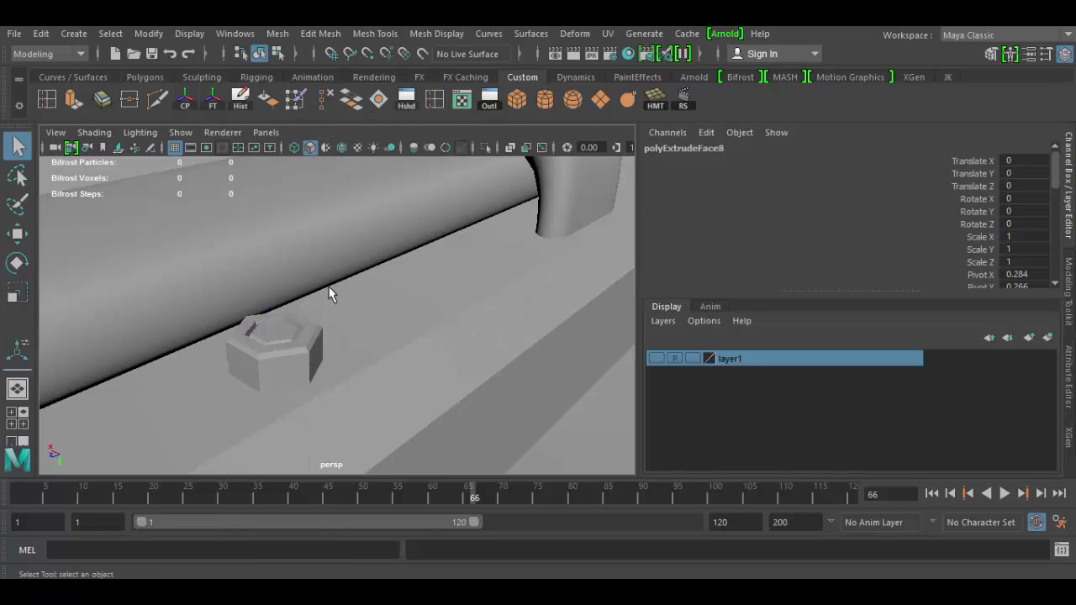
pyautogui.click(294, 342)
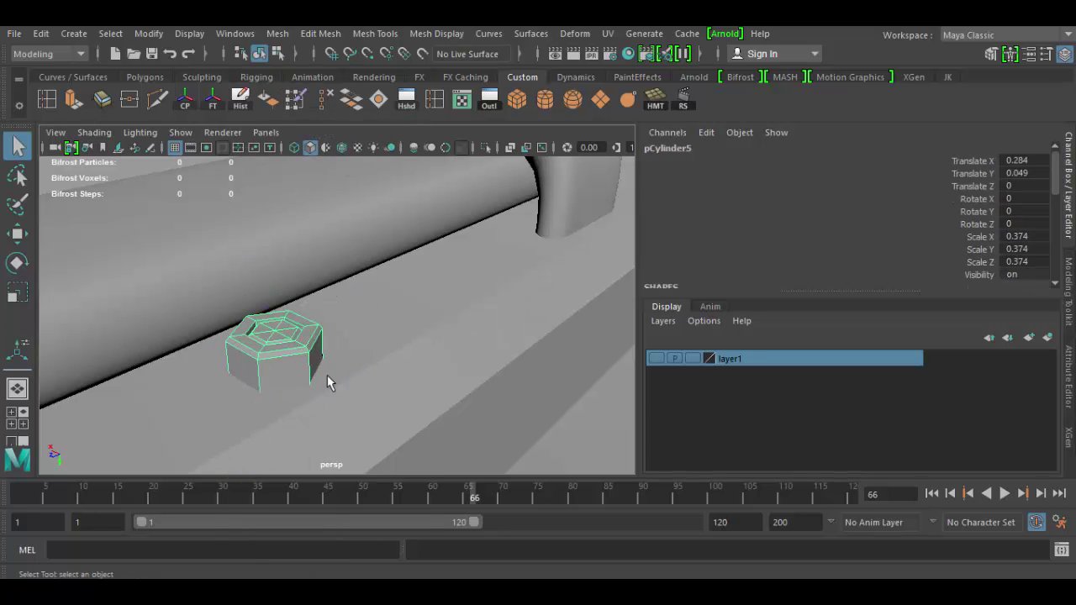
pyautogui.keyDown('alt'); pyautogui.moveTo(327, 375); pyautogui.dragTo(300, 332); pyautogui.keyUp('alt')
pyautogui.scroll(-5, 260, 350)
pyautogui.keyDown('alt'); pyautogui.moveTo(300, 331); pyautogui.dragTo(209, 252, button='right'); pyautogui.keyUp('alt')
pyautogui.keyDown('alt'); pyautogui.moveTo(209, 252); pyautogui.dragTo(369, 333); pyautogui.keyUp('alt')
pyautogui.keyDown('alt'); pyautogui.moveTo(368, 333); pyautogui.dragTo(420, 385, button='right'); pyautogui.keyUp('alt')
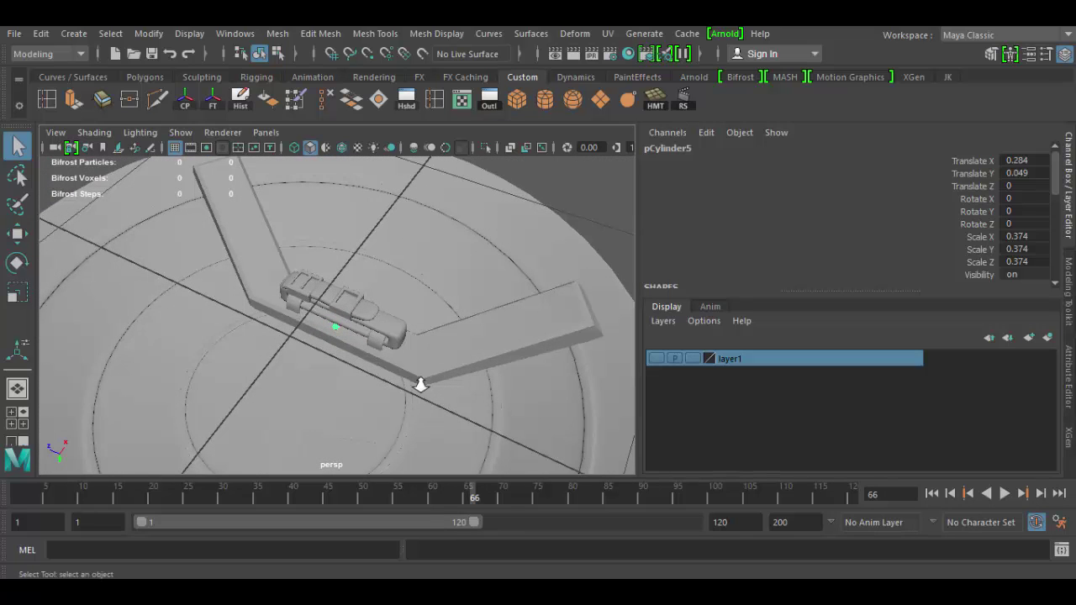